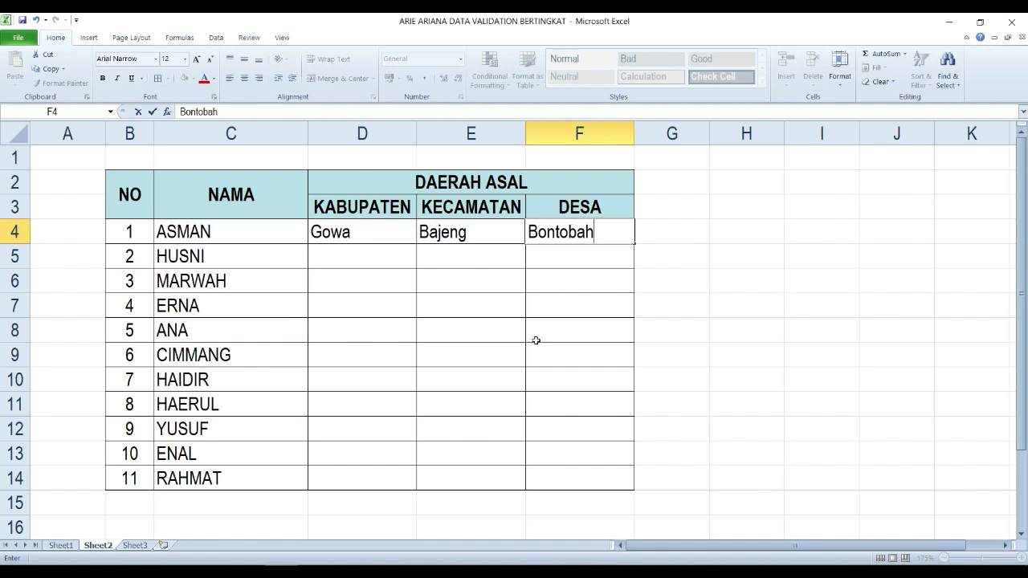
Step: Finish entering Bontobahari as the first row's Desa and clear the sample Daerah Asal entries in D4:F4
{"action": "key", "text": "Return"}
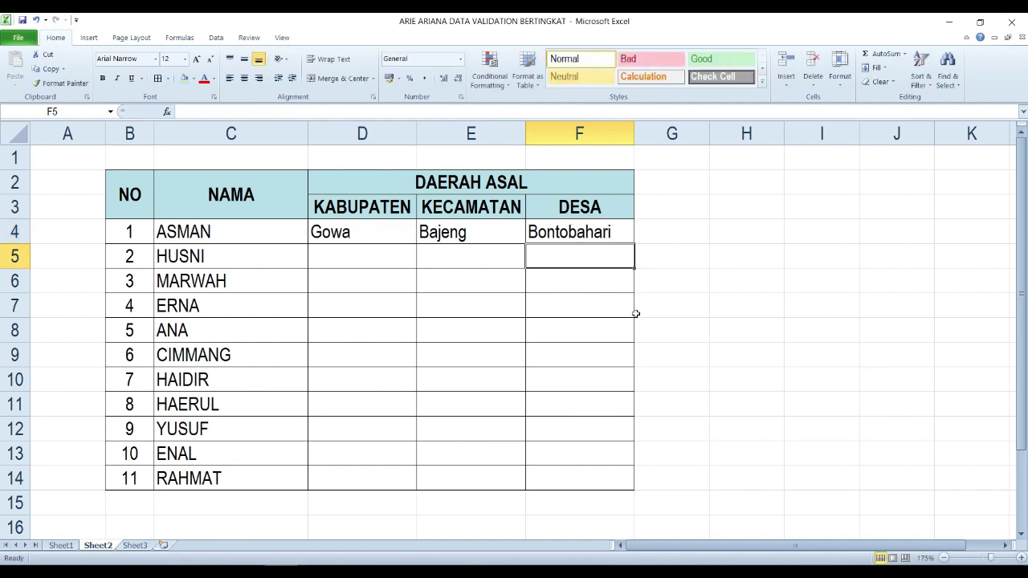
{"action": "left_click", "coordinate": [383, 233]}
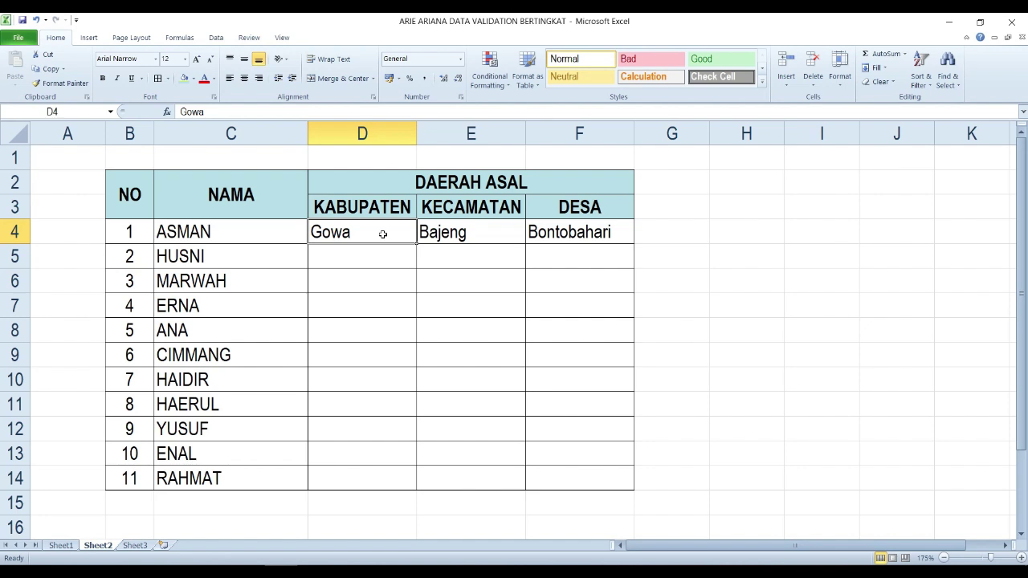
{"action": "left_click_drag", "start_coordinate": [387, 234], "coordinate": [536, 231]}
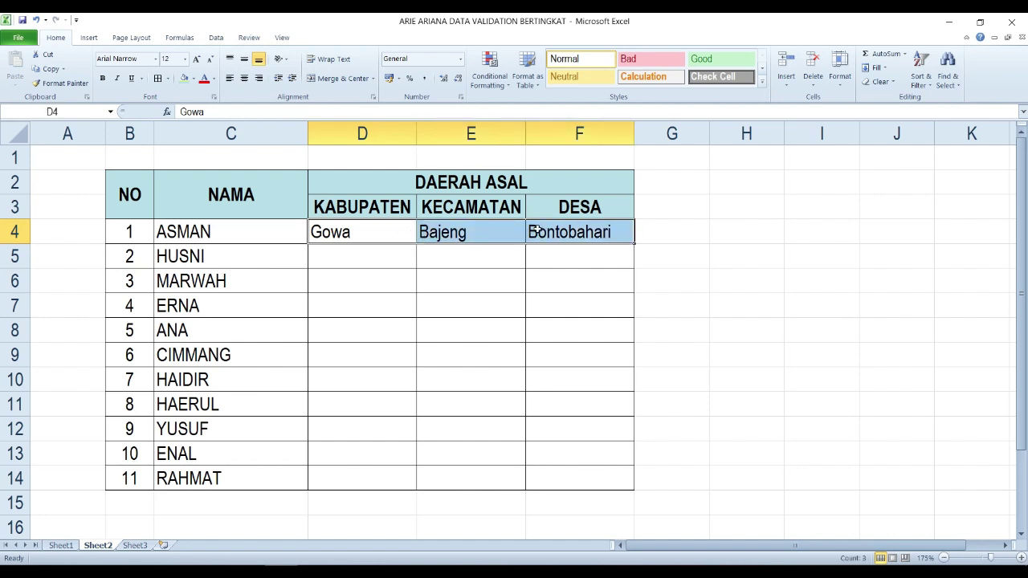
{"action": "key", "text": "Delete"}
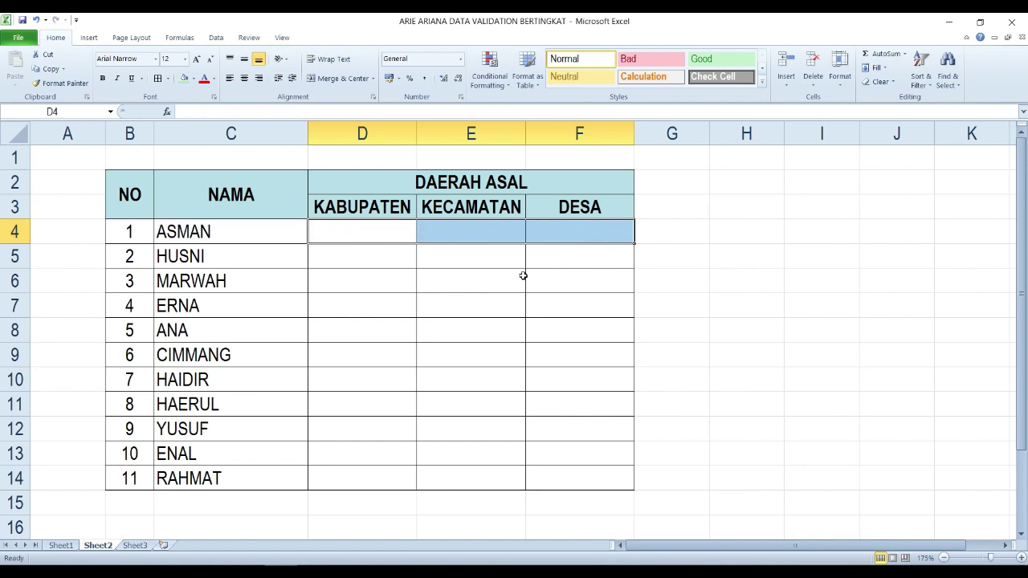
{"action": "left_click", "coordinate": [378, 354]}
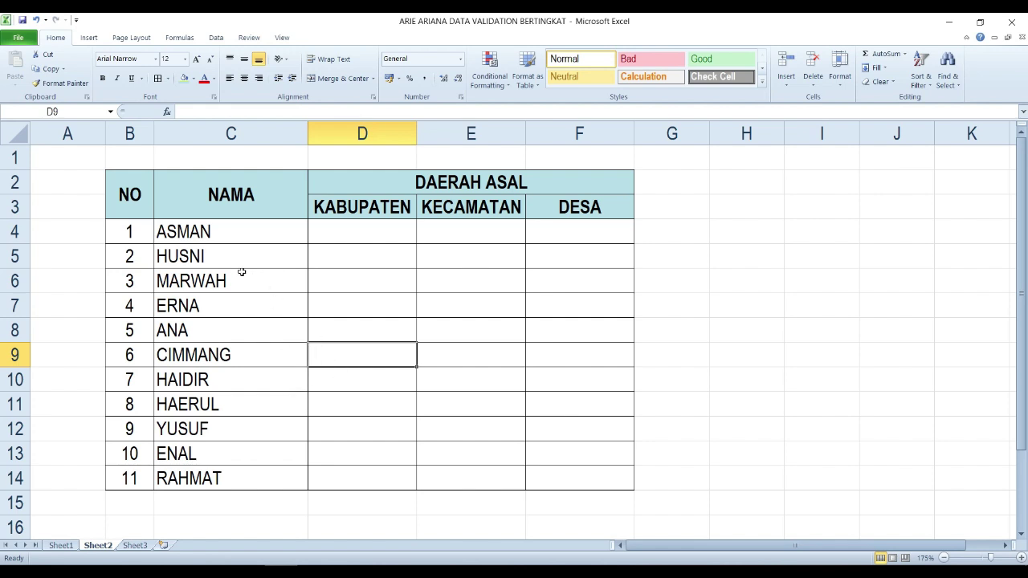
Step: Copy the Nama entries in C4:C14 and paste them as values only, starting at H4
{"action": "left_click_drag", "start_coordinate": [235, 233], "coordinate": [219, 477]}
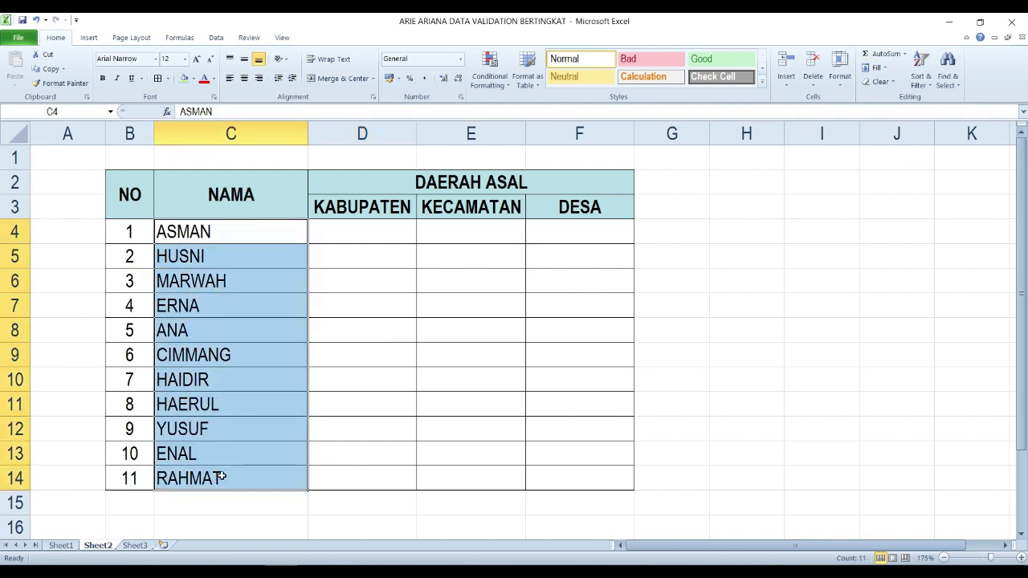
{"action": "left_click_drag", "start_coordinate": [243, 231], "coordinate": [222, 479]}
{"action": "key", "text": "ctrl+c"}
{"action": "left_click", "coordinate": [759, 229]}
{"action": "right_click", "coordinate": [758, 229]}
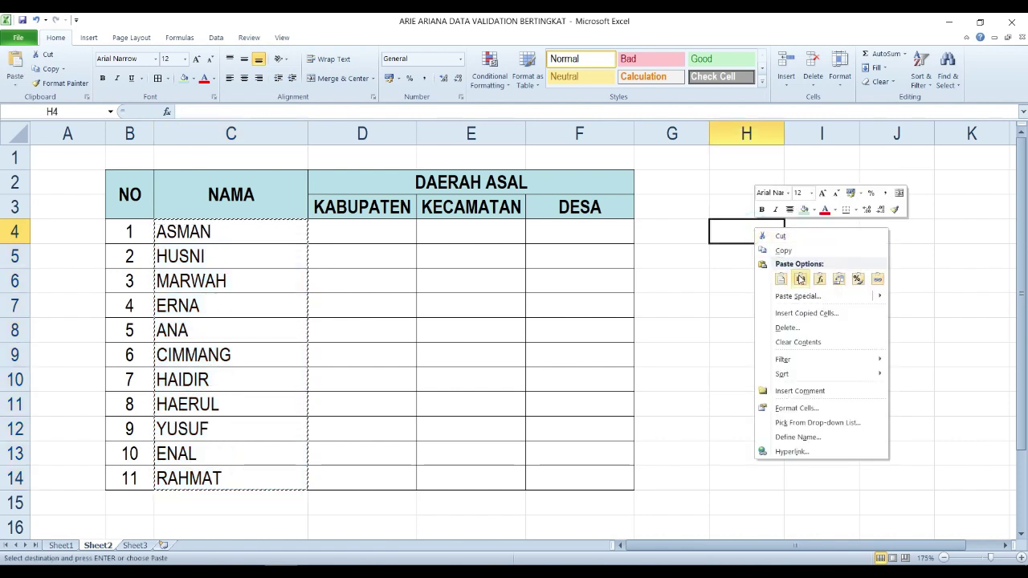
{"action": "left_click", "coordinate": [800, 279]}
Step: Clear the original entries from the Nama column, C4:C14
{"action": "left_click", "coordinate": [242, 236]}
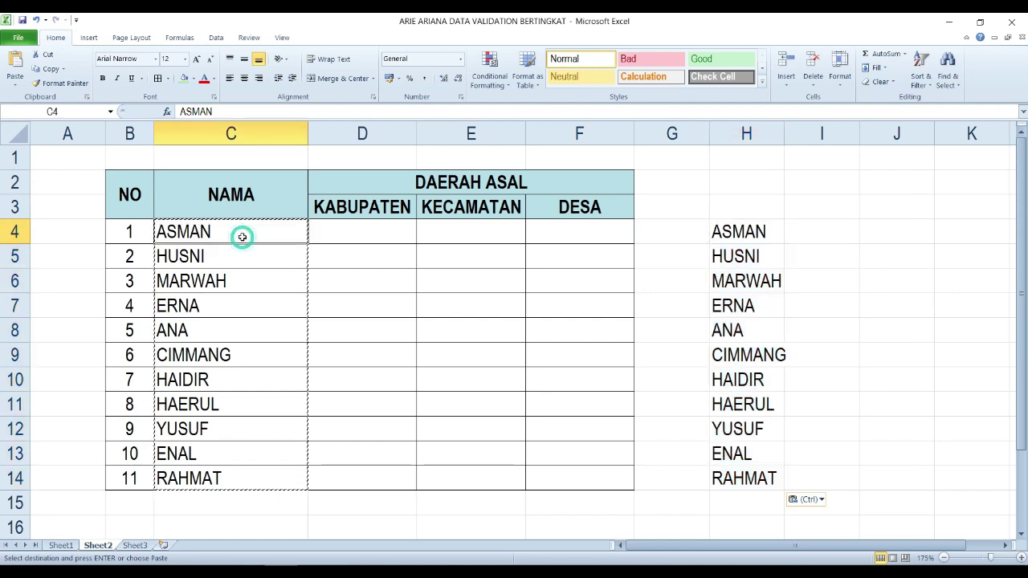
{"action": "left_click_drag", "start_coordinate": [242, 236], "coordinate": [232, 474]}
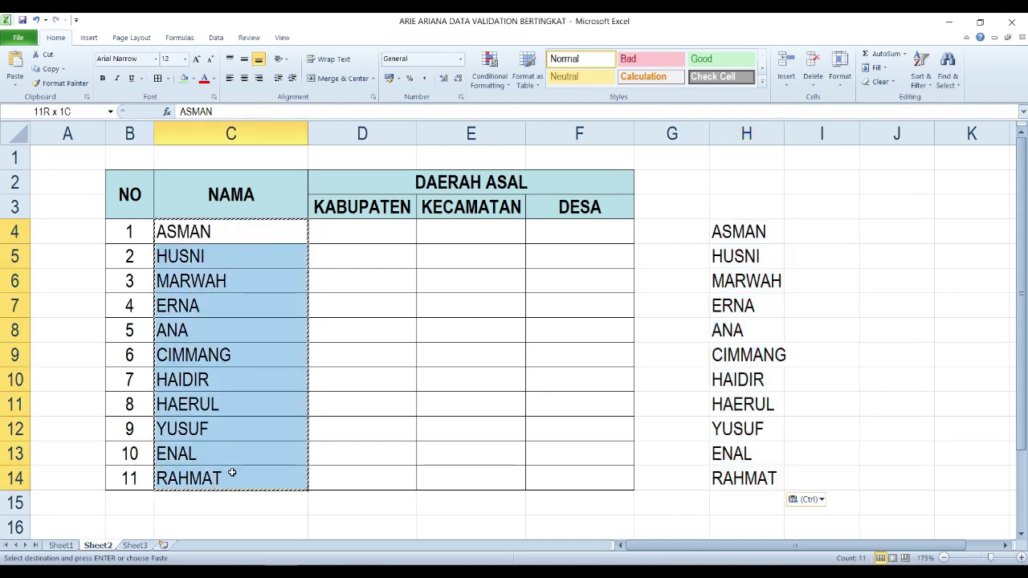
{"action": "key", "text": "Delete"}
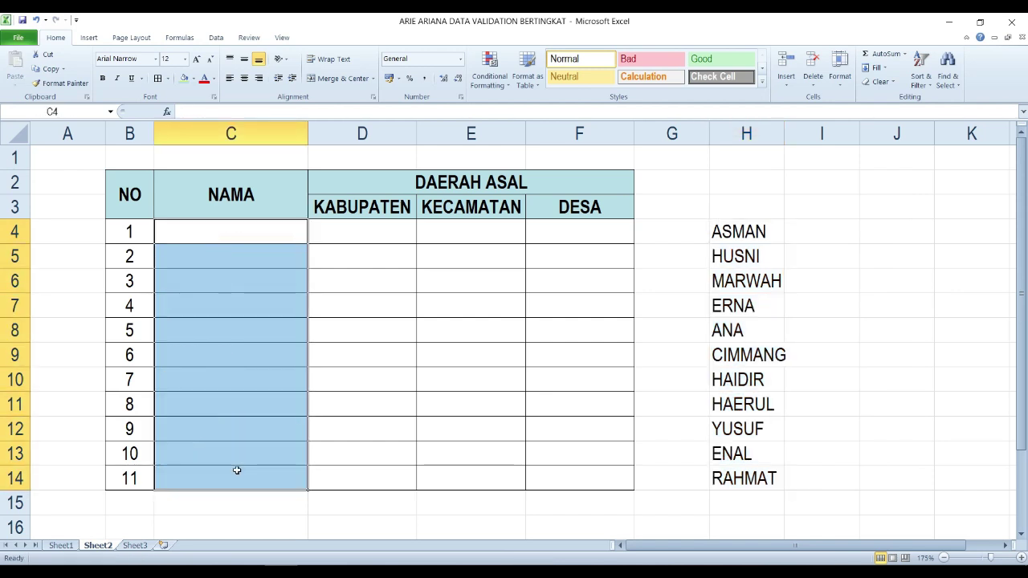
{"action": "left_click", "coordinate": [751, 308]}
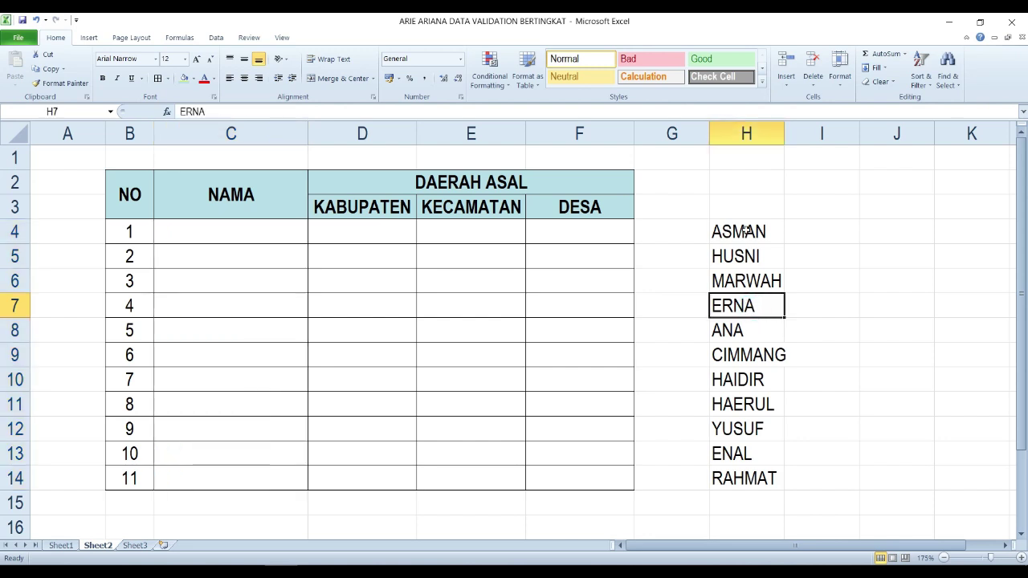
Step: Apply List data validation to C4 with the source range =$H$4:$H$14
{"action": "left_click_drag", "start_coordinate": [746, 232], "coordinate": [751, 477]}
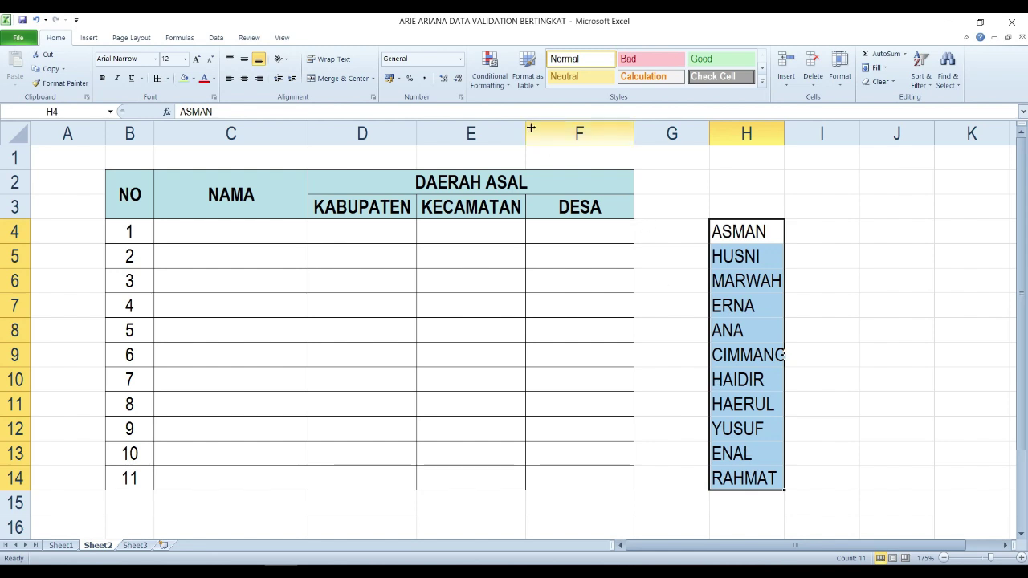
{"action": "left_click", "coordinate": [216, 38]}
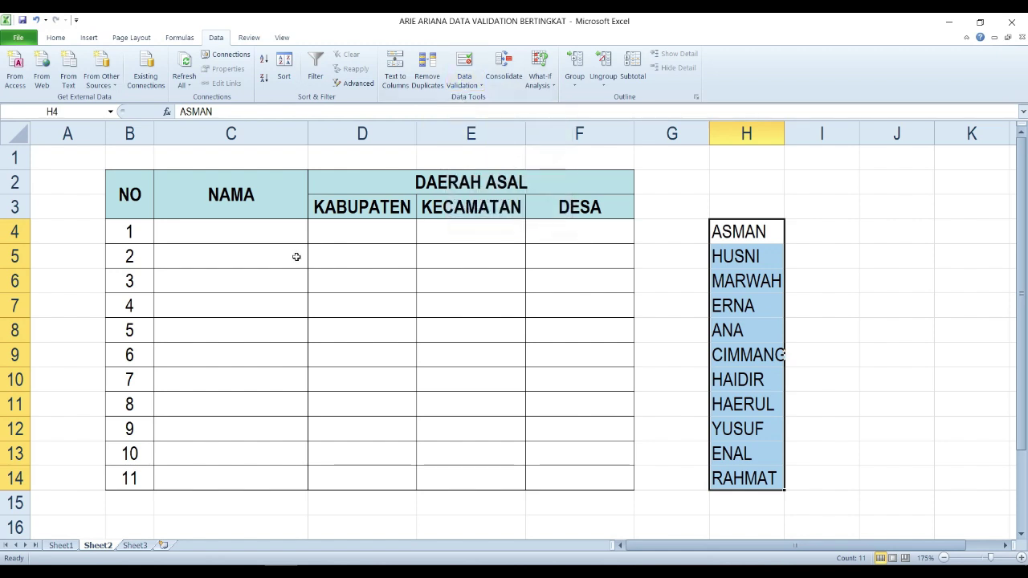
{"action": "left_click", "coordinate": [233, 232]}
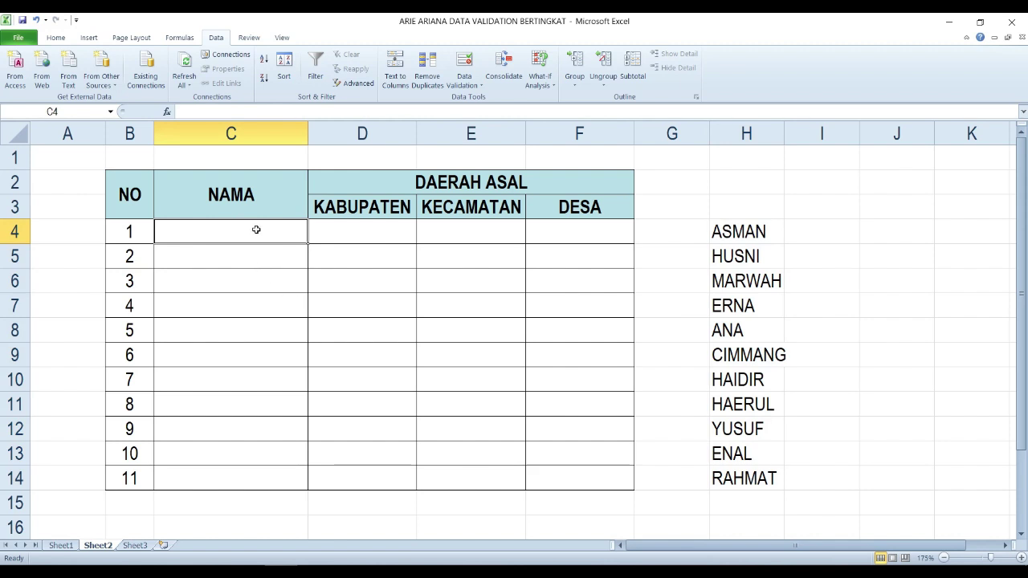
{"action": "left_click", "coordinate": [467, 83]}
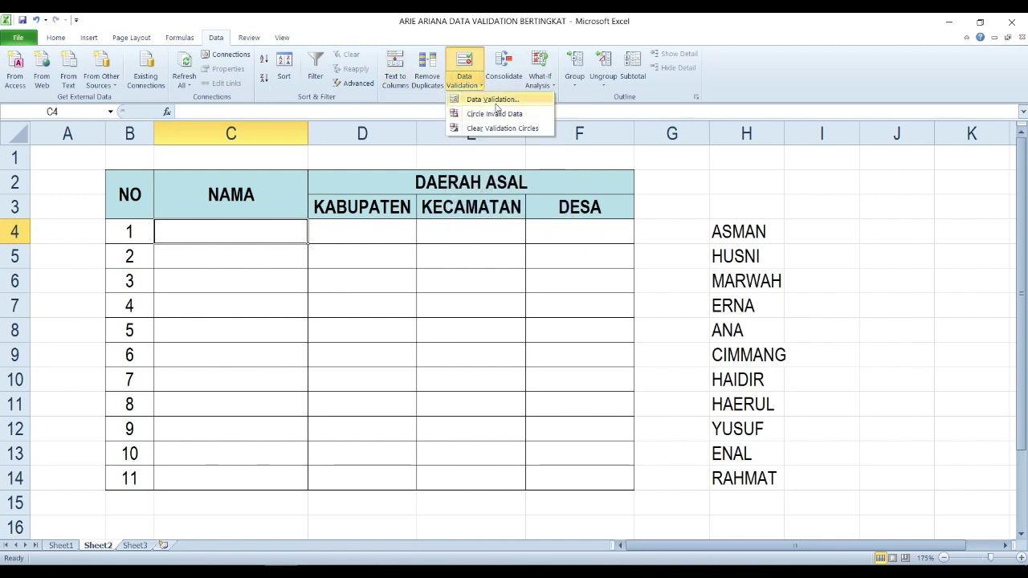
{"action": "left_click", "coordinate": [494, 100]}
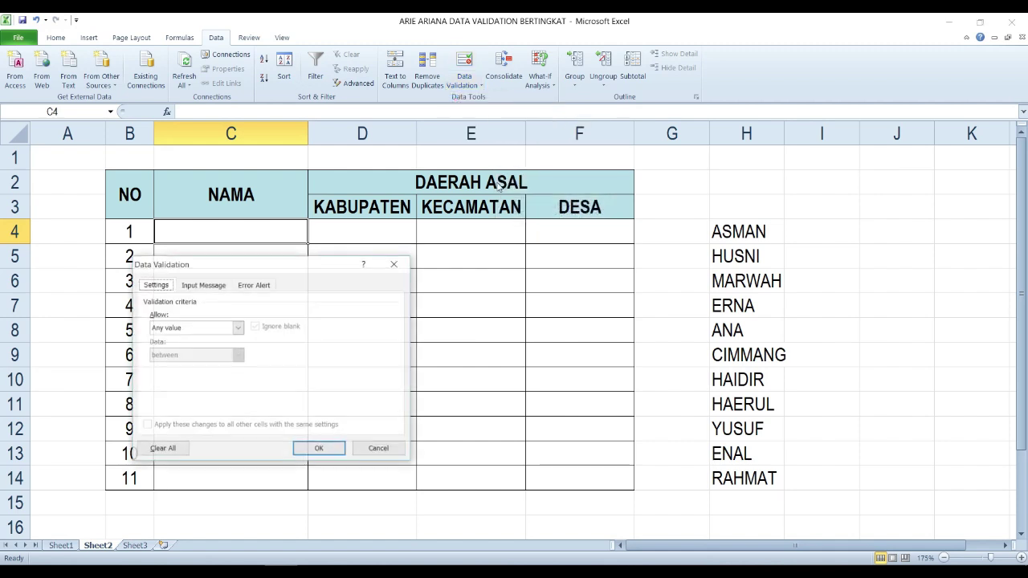
{"action": "left_click", "coordinate": [209, 331]}
{"action": "left_click", "coordinate": [207, 370]}
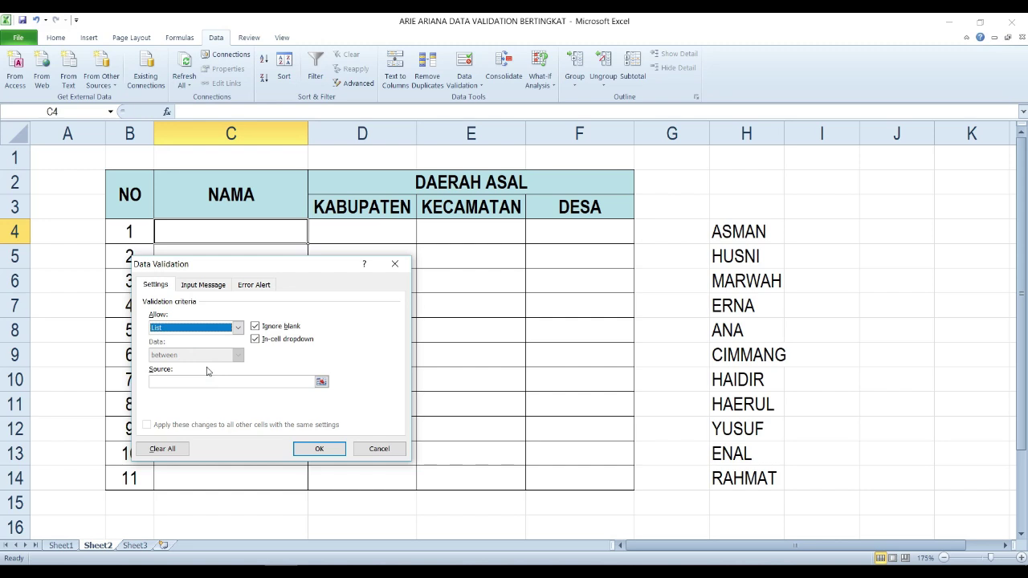
{"action": "left_click", "coordinate": [321, 383]}
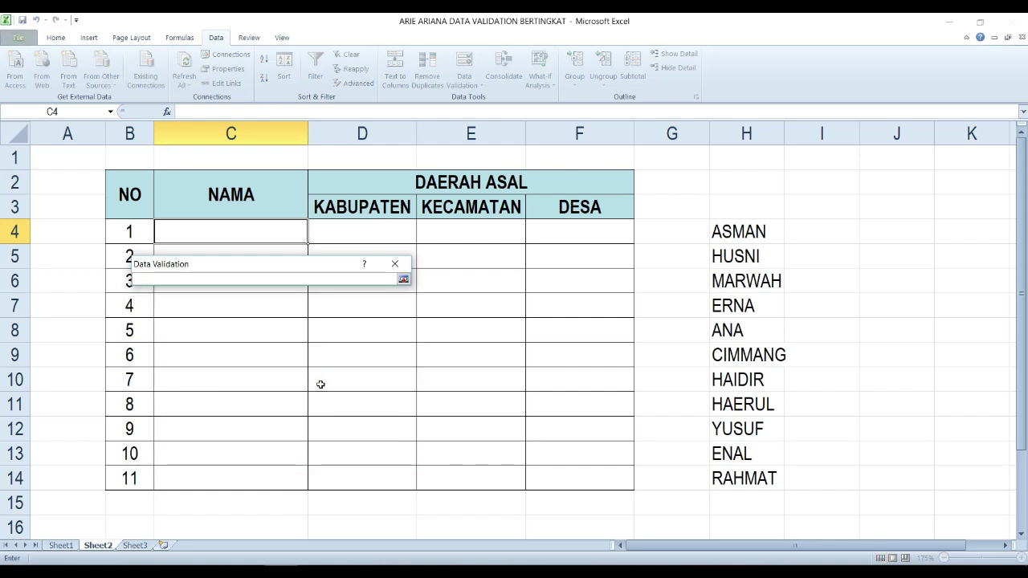
{"action": "left_click_drag", "start_coordinate": [733, 230], "coordinate": [739, 475]}
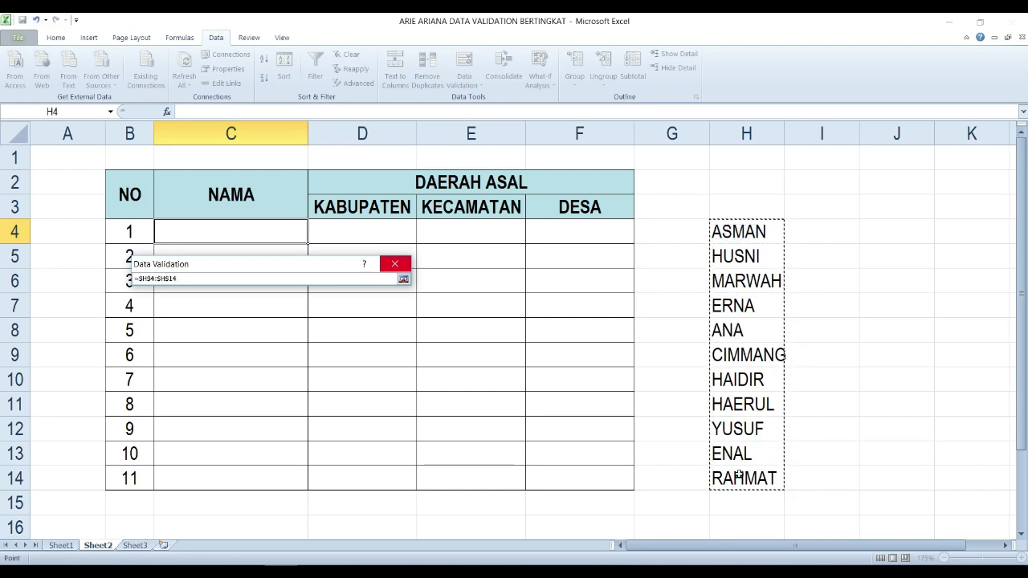
{"action": "left_click", "coordinate": [404, 279]}
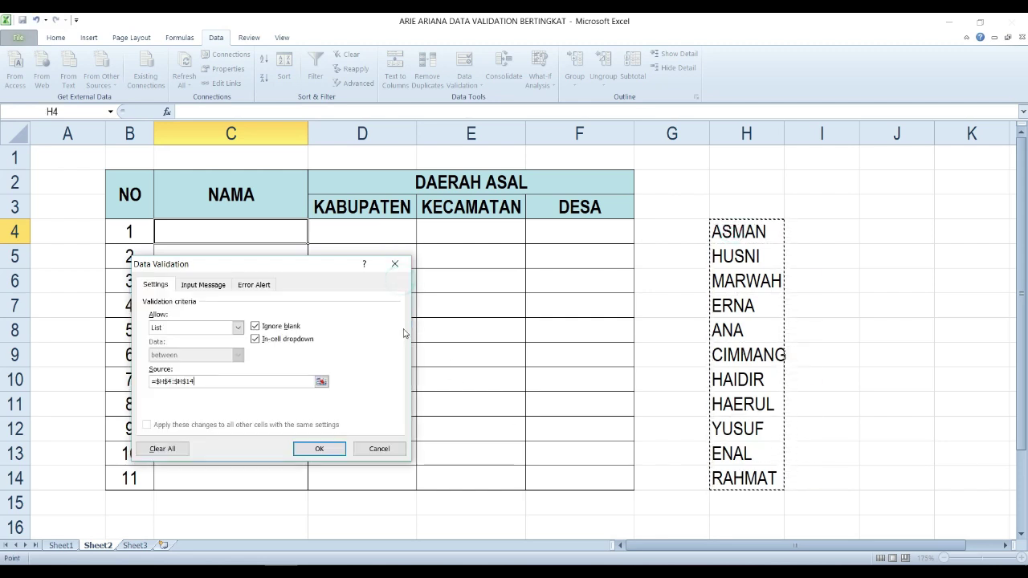
{"action": "left_click", "coordinate": [329, 448]}
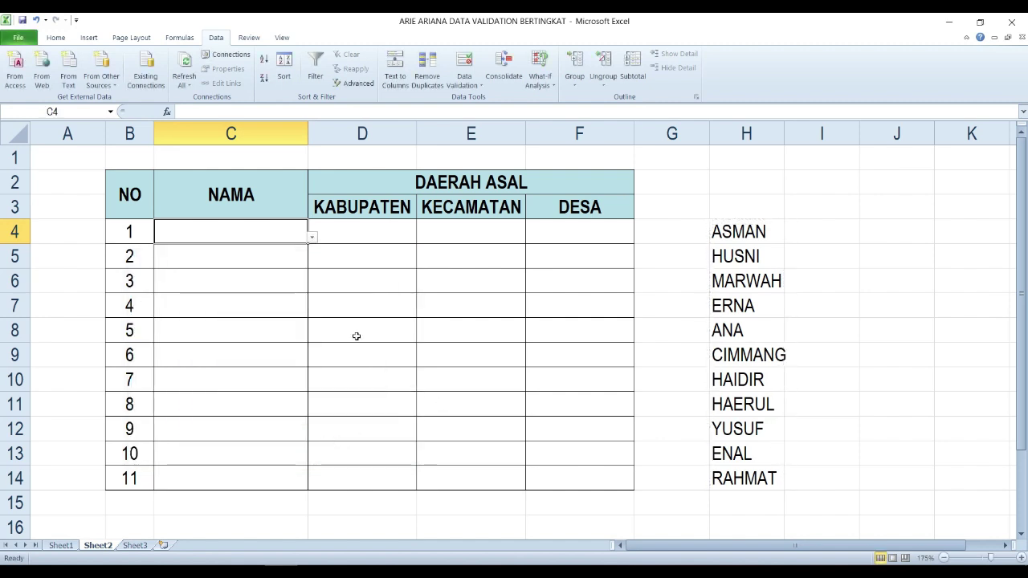
Step: Copy the dropdown cell C4 to the remaining Nama cells, C5:C14
{"action": "key", "text": "ctrl+c"}
{"action": "left_click_drag", "start_coordinate": [271, 261], "coordinate": [276, 476]}
{"action": "key", "text": "Return"}
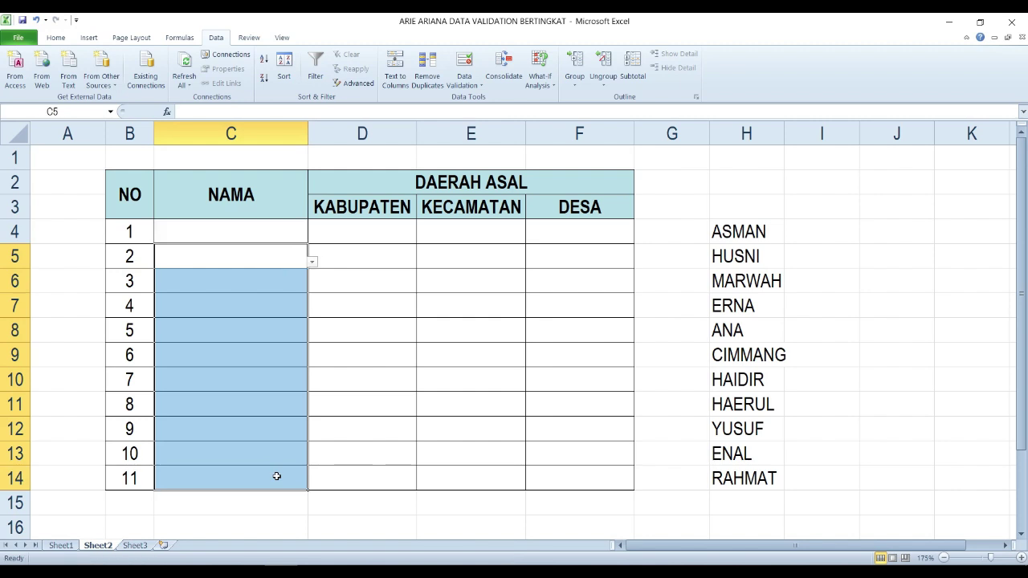
{"action": "left_click", "coordinate": [246, 399]}
{"action": "left_click", "coordinate": [273, 305]}
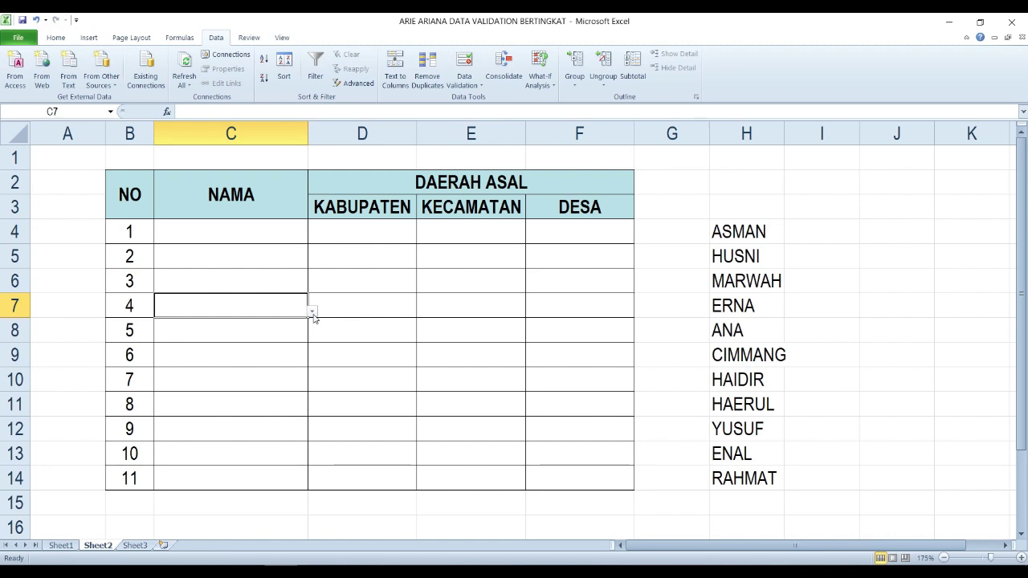
Step: Fill C4:C6 by choosing the first three names from the dropdown list in their listed order
{"action": "left_click", "coordinate": [278, 233]}
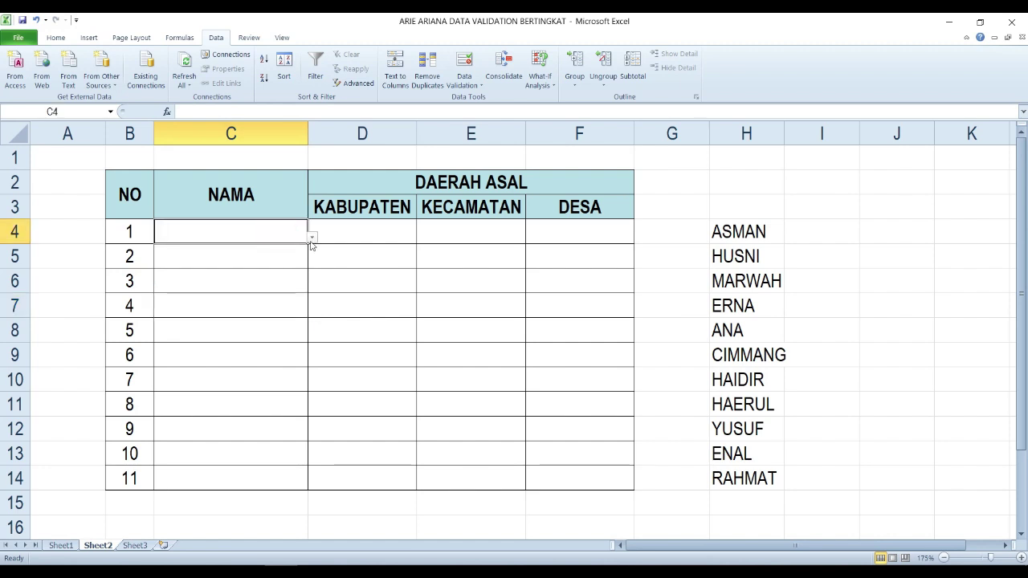
{"action": "left_click", "coordinate": [311, 238]}
{"action": "left_click", "coordinate": [293, 256]}
{"action": "left_click", "coordinate": [293, 256]}
{"action": "left_click", "coordinate": [311, 262]}
{"action": "left_click", "coordinate": [274, 293]}
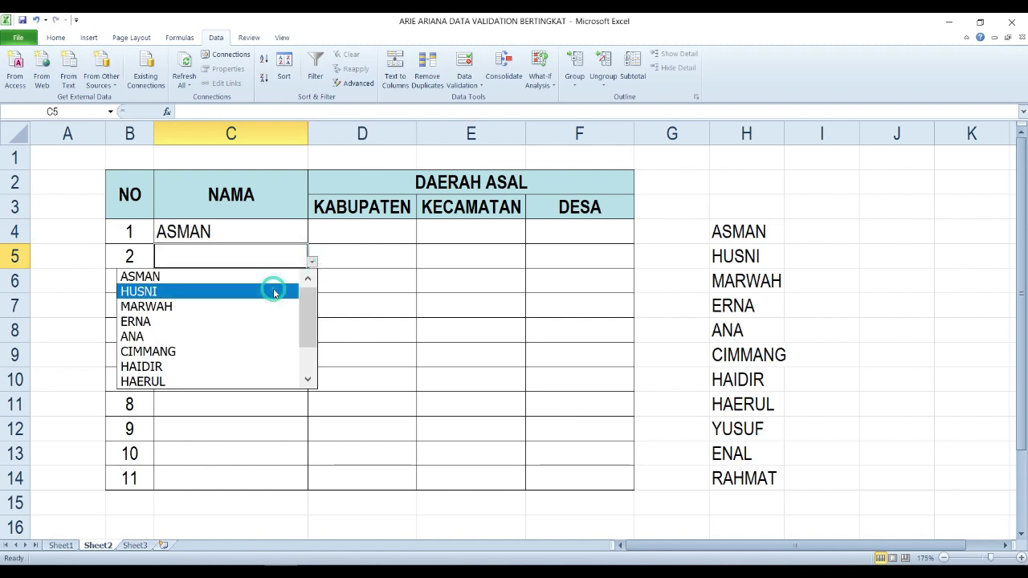
{"action": "left_click", "coordinate": [285, 285]}
{"action": "left_click", "coordinate": [286, 286]}
{"action": "left_click", "coordinate": [311, 288]}
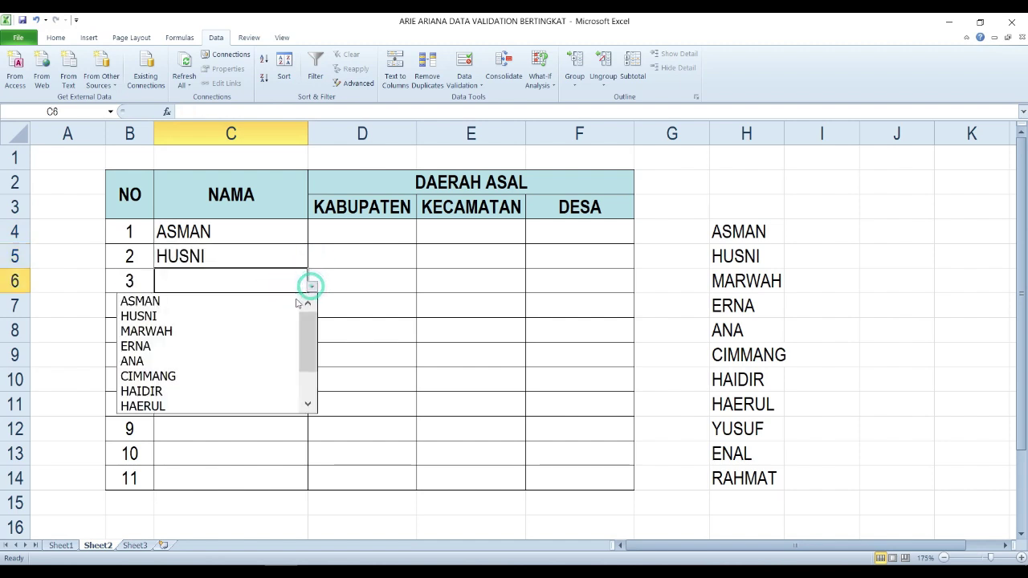
{"action": "left_click", "coordinate": [278, 332]}
Step: Fill C7 and C8 by choosing the fourth and fifth names from the dropdown list
{"action": "left_click", "coordinate": [290, 308]}
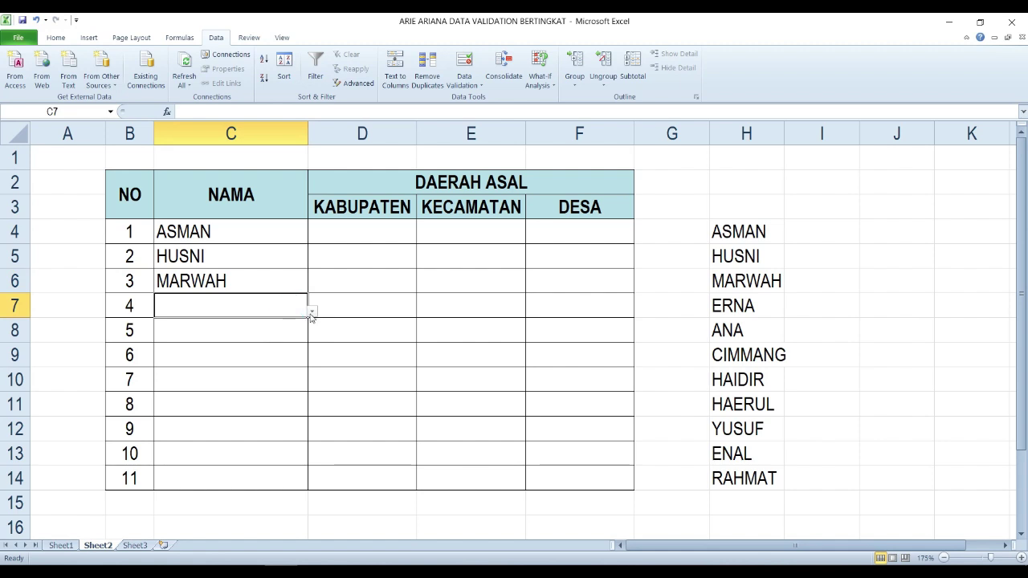
{"action": "left_click", "coordinate": [312, 310]}
{"action": "left_click", "coordinate": [263, 372]}
{"action": "left_click", "coordinate": [284, 333]}
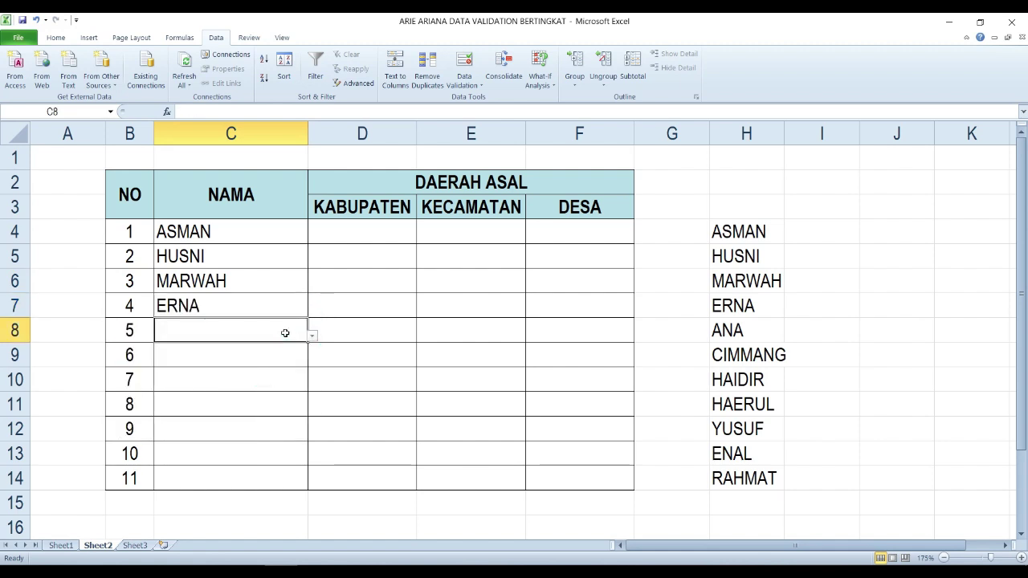
{"action": "left_click", "coordinate": [312, 336]}
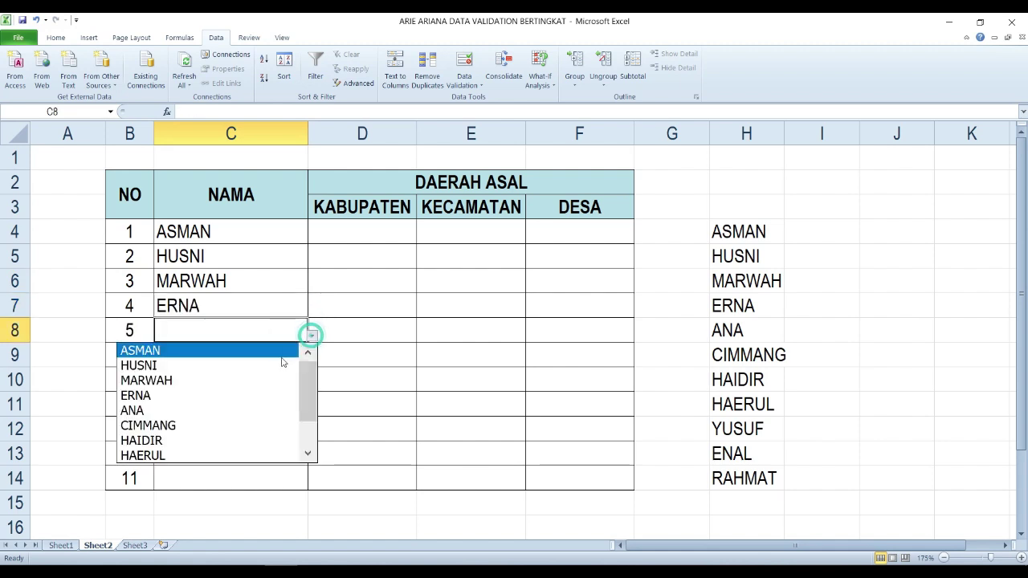
{"action": "left_click", "coordinate": [241, 410]}
{"action": "left_click", "coordinate": [393, 374]}
Step: Clear the helper list of names in H4:H14
{"action": "left_click_drag", "start_coordinate": [757, 232], "coordinate": [786, 467]}
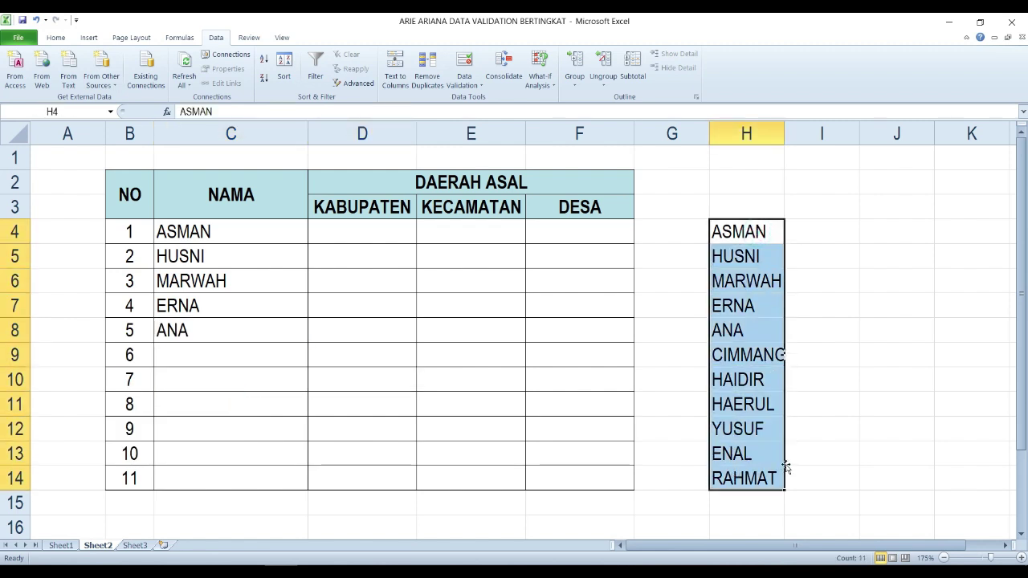
{"action": "key", "text": "Delete"}
{"action": "left_click", "coordinate": [664, 353]}
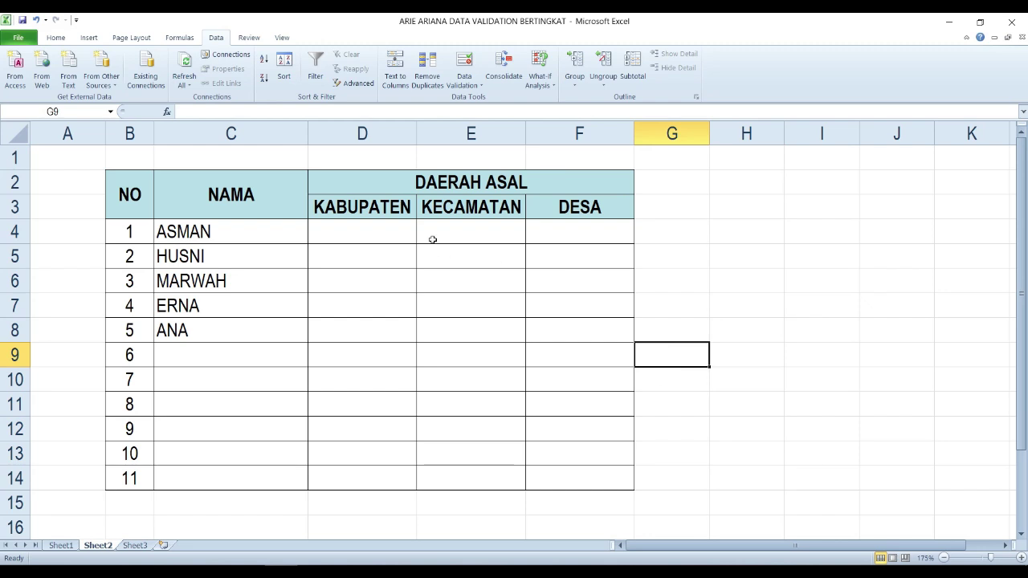
{"action": "left_click", "coordinate": [392, 238]}
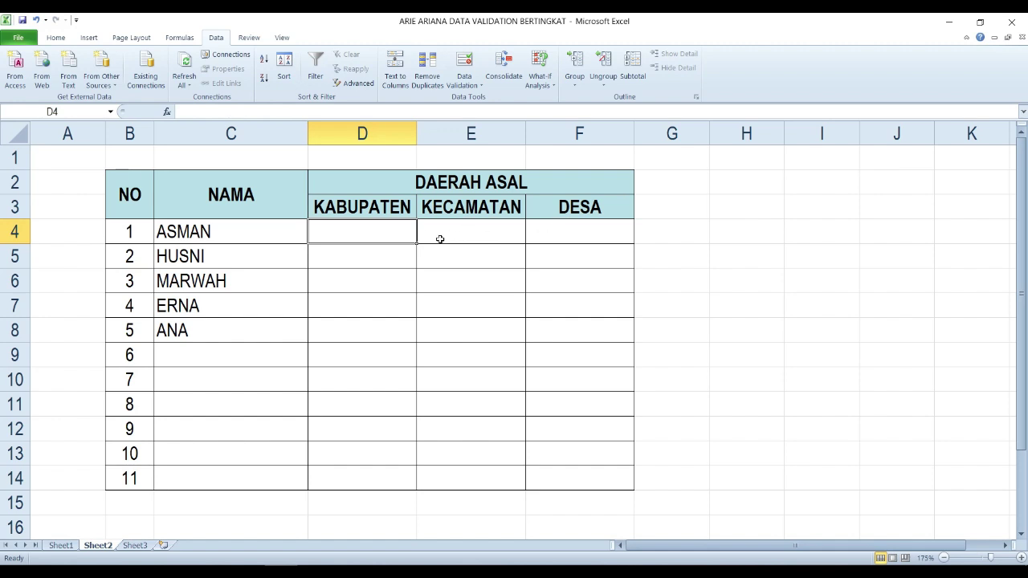
{"action": "left_click", "coordinate": [468, 212]}
{"action": "left_click", "coordinate": [585, 210]}
{"action": "left_click", "coordinate": [393, 232]}
{"action": "left_click", "coordinate": [468, 226]}
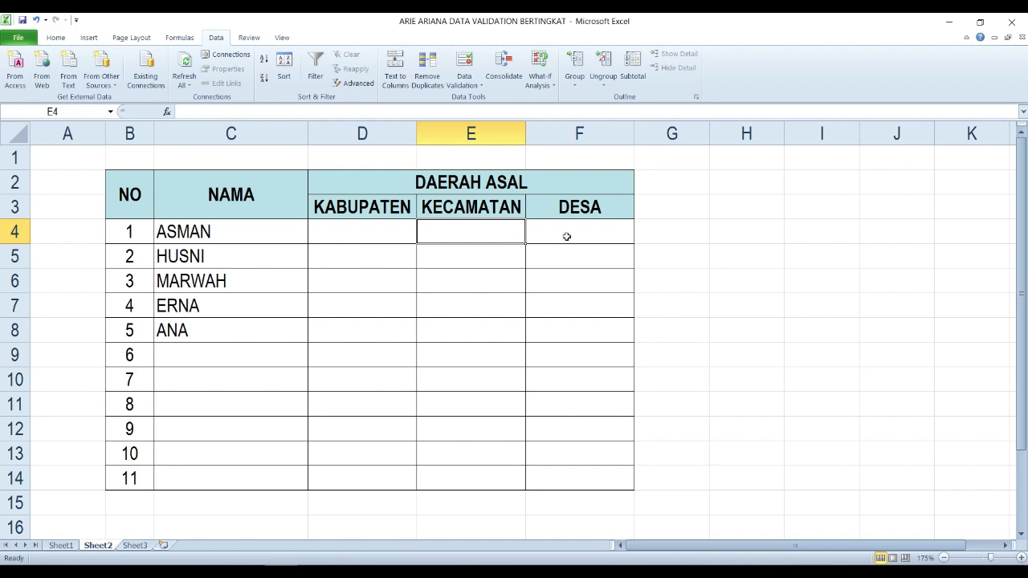
{"action": "left_click", "coordinate": [594, 229]}
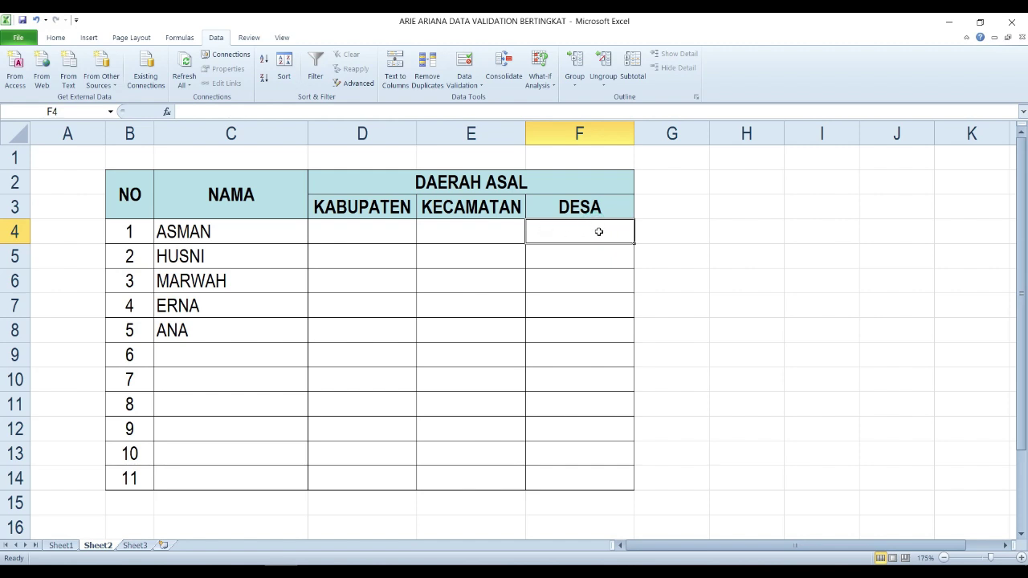
{"action": "left_click", "coordinate": [469, 283]}
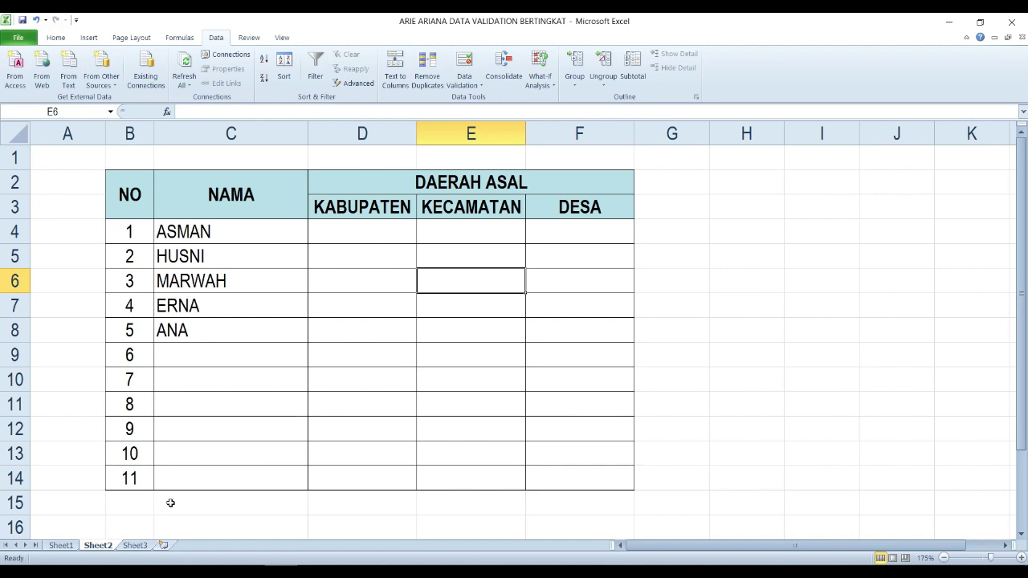
Step: Compare the source lists on Sheet1 with the Kabupaten, Kecamatan and Desa columns of the table on Sheet2
{"action": "left_click", "coordinate": [65, 546]}
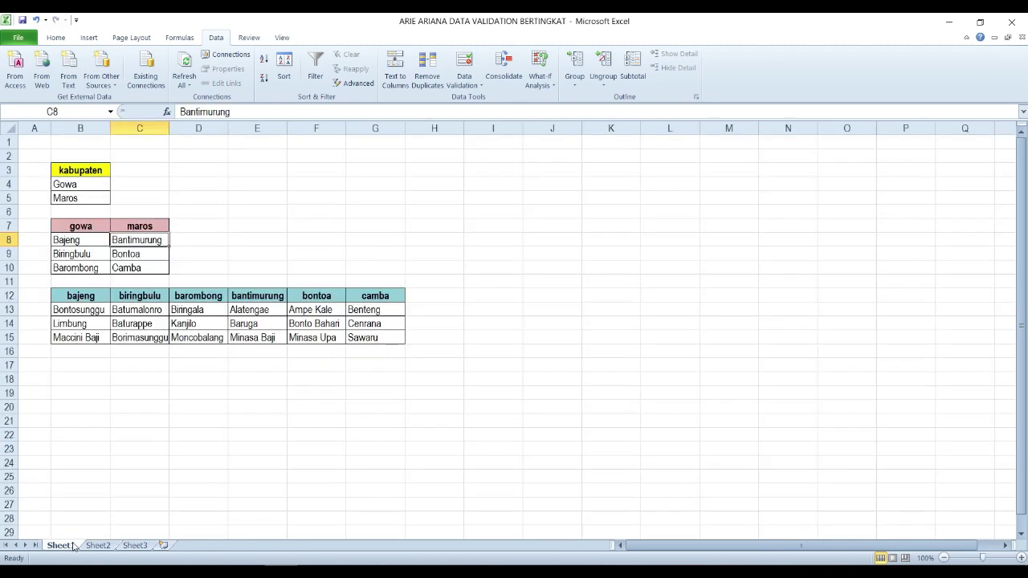
{"action": "left_click", "coordinate": [160, 419]}
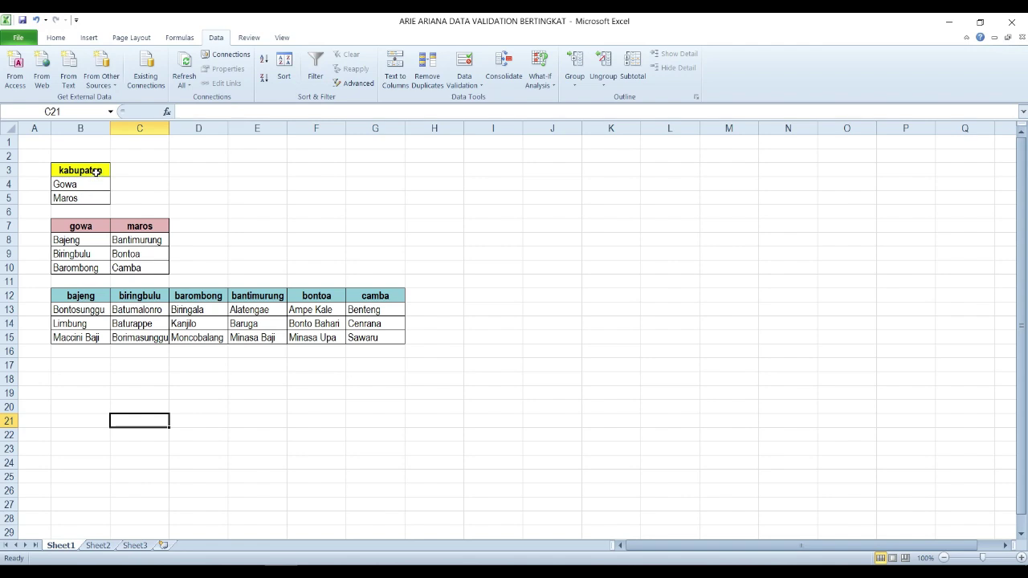
{"action": "left_click", "coordinate": [98, 545]}
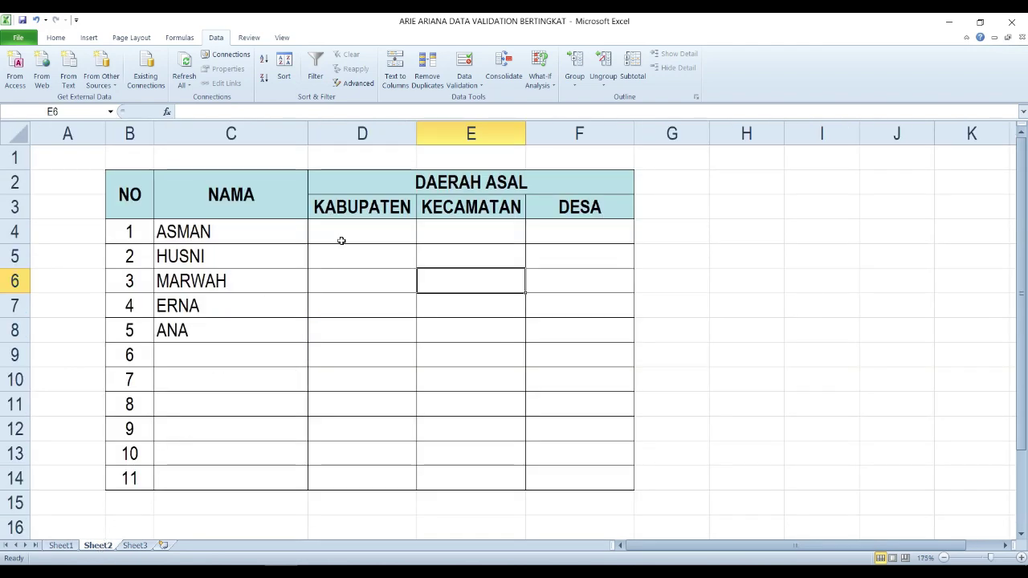
{"action": "left_click", "coordinate": [362, 211]}
{"action": "left_click", "coordinate": [366, 231]}
{"action": "left_click", "coordinate": [472, 225]}
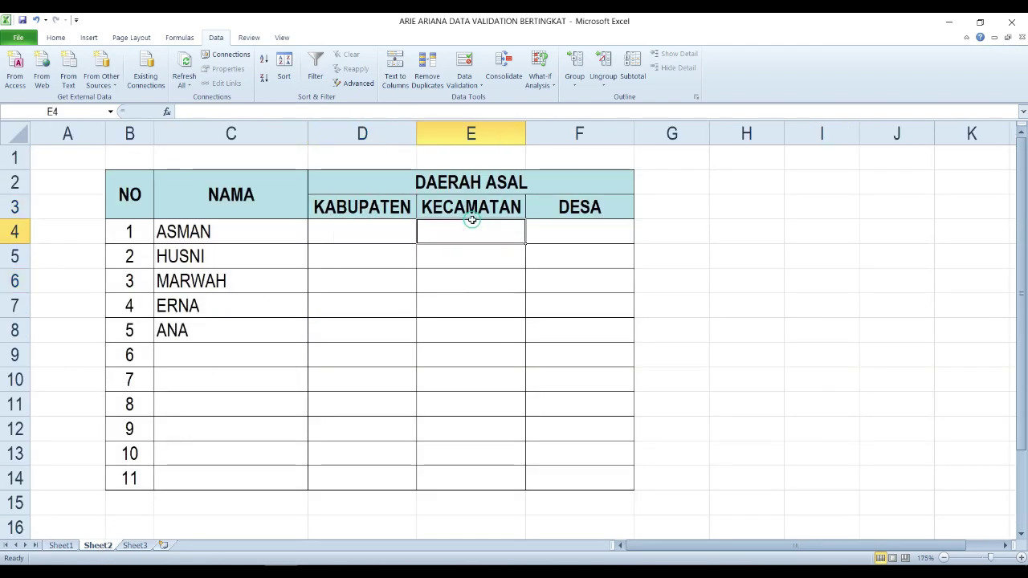
{"action": "left_click", "coordinate": [579, 233]}
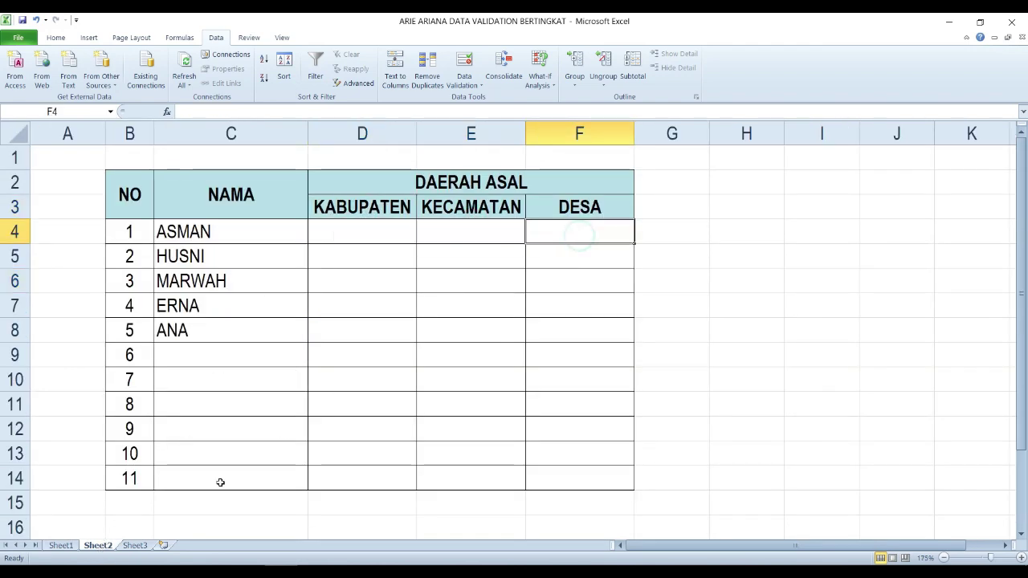
Step: Examine the kabupaten source list in B3:B5 on Sheet1, including its heading and both entries
{"action": "left_click", "coordinate": [61, 545]}
{"action": "left_click_drag", "start_coordinate": [95, 171], "coordinate": [92, 195]}
{"action": "left_click", "coordinate": [94, 179]}
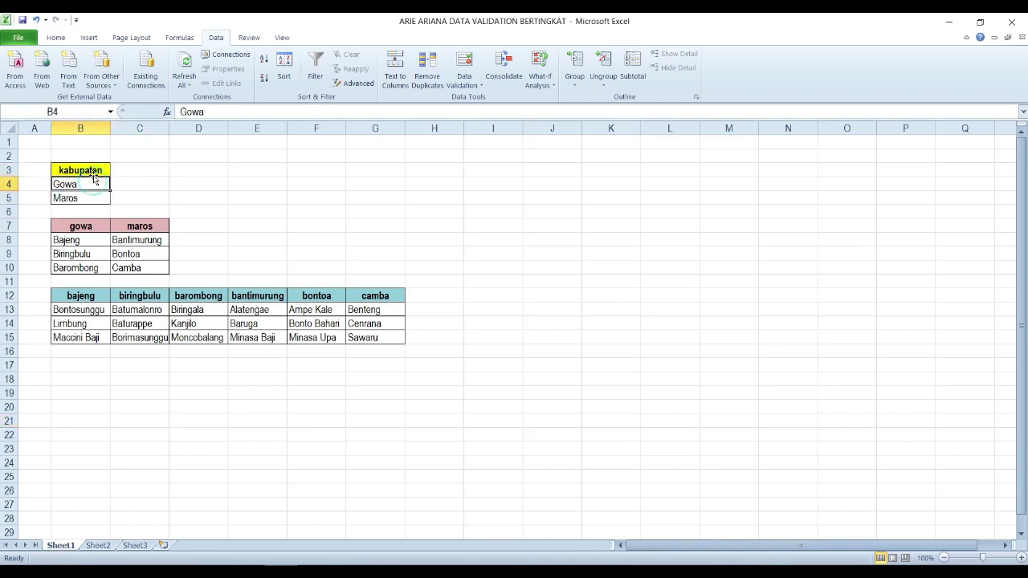
{"action": "left_click", "coordinate": [94, 172]}
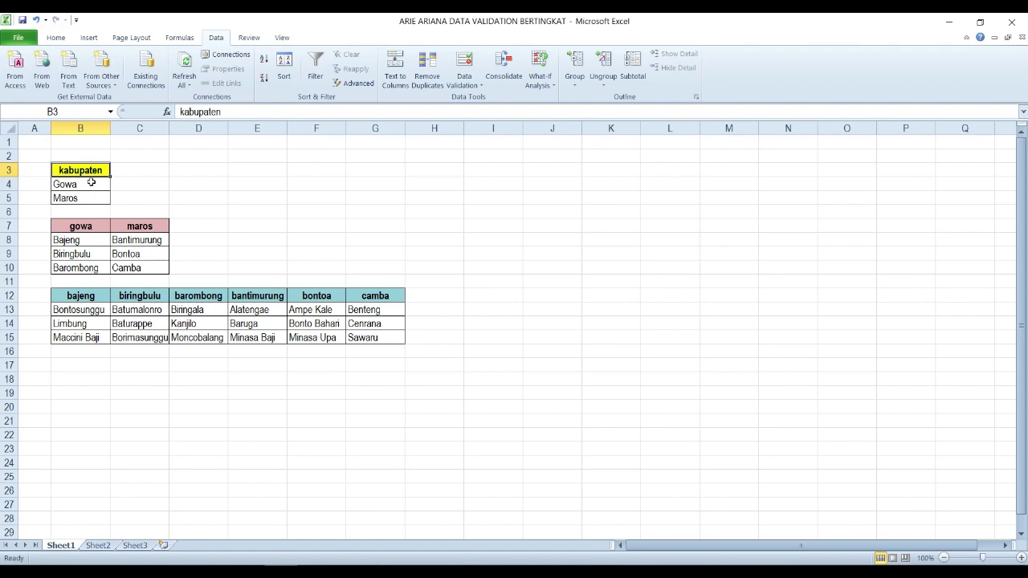
{"action": "left_click", "coordinate": [91, 185]}
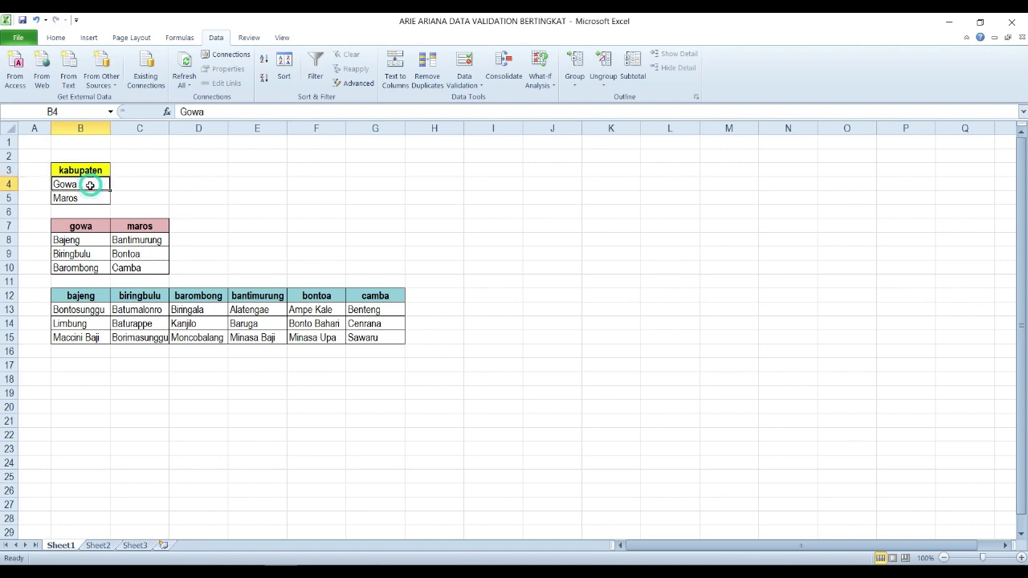
{"action": "left_click", "coordinate": [86, 198]}
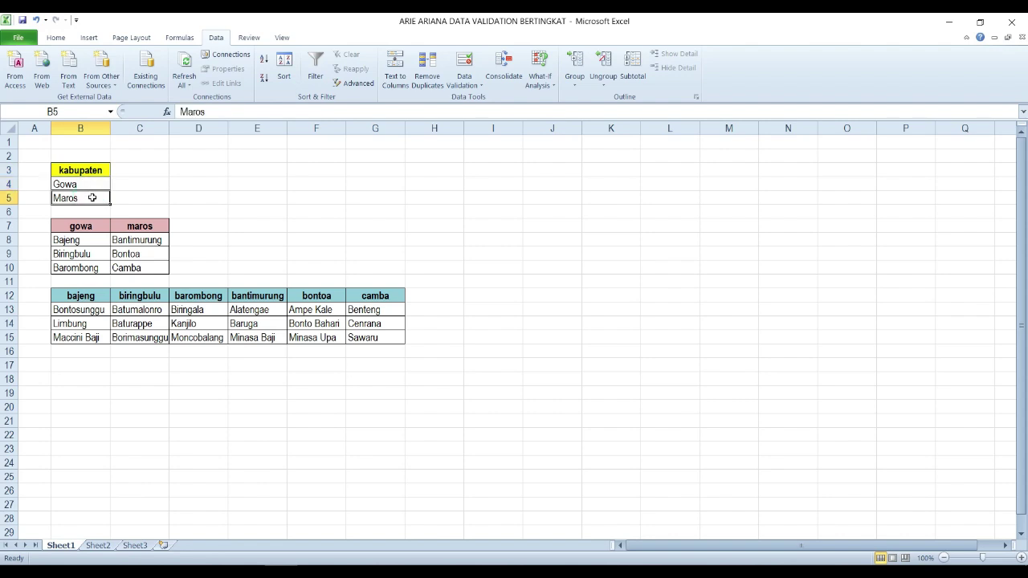
{"action": "left_click_drag", "start_coordinate": [92, 170], "coordinate": [90, 199]}
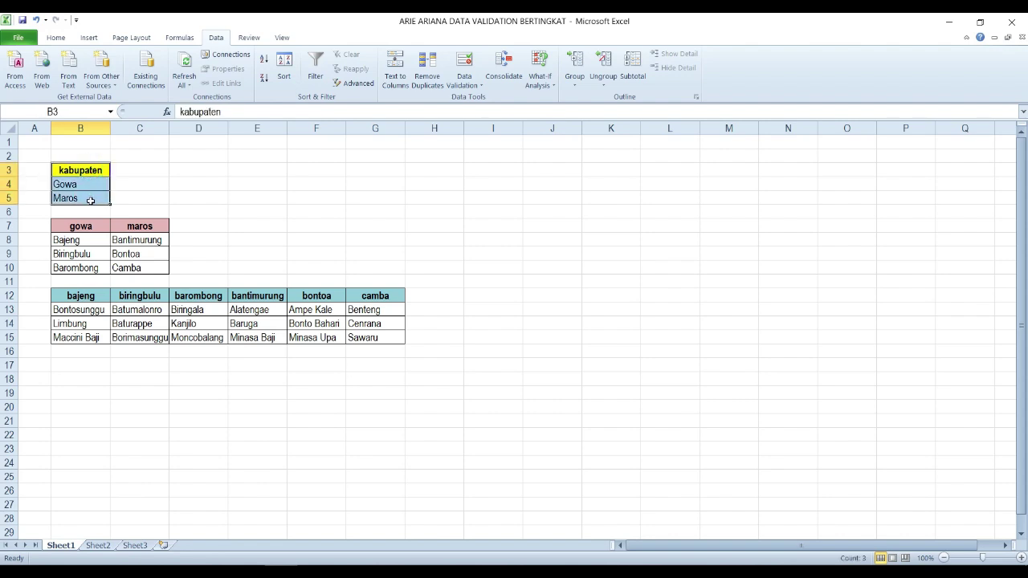
{"action": "left_click", "coordinate": [90, 198]}
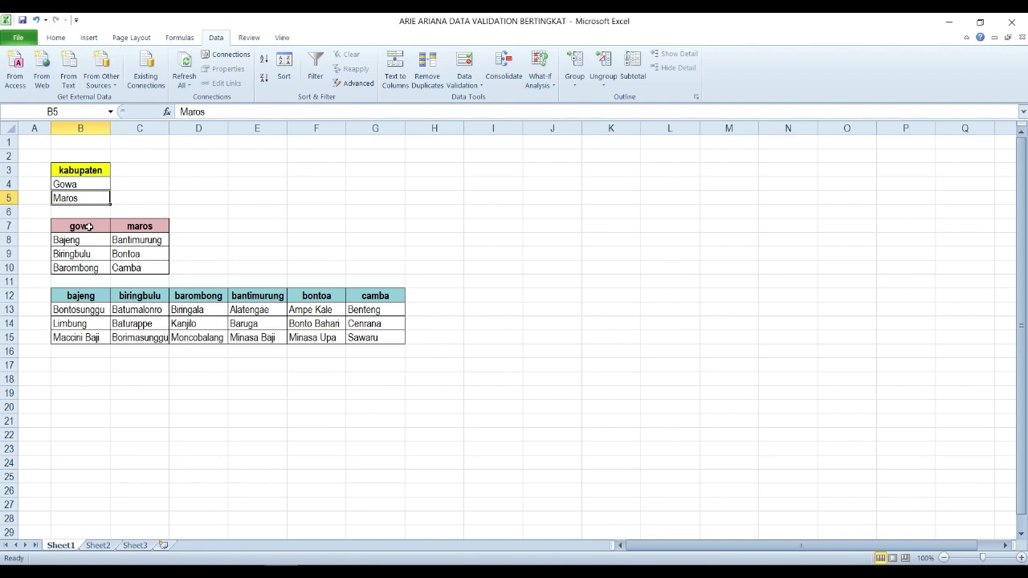
Step: Examine how the kecamatan lists under gowa and maros in B7:C10 correspond to the entries of the kabupaten list
{"action": "left_click", "coordinate": [89, 229]}
{"action": "left_click", "coordinate": [130, 225]}
{"action": "left_click", "coordinate": [80, 185]}
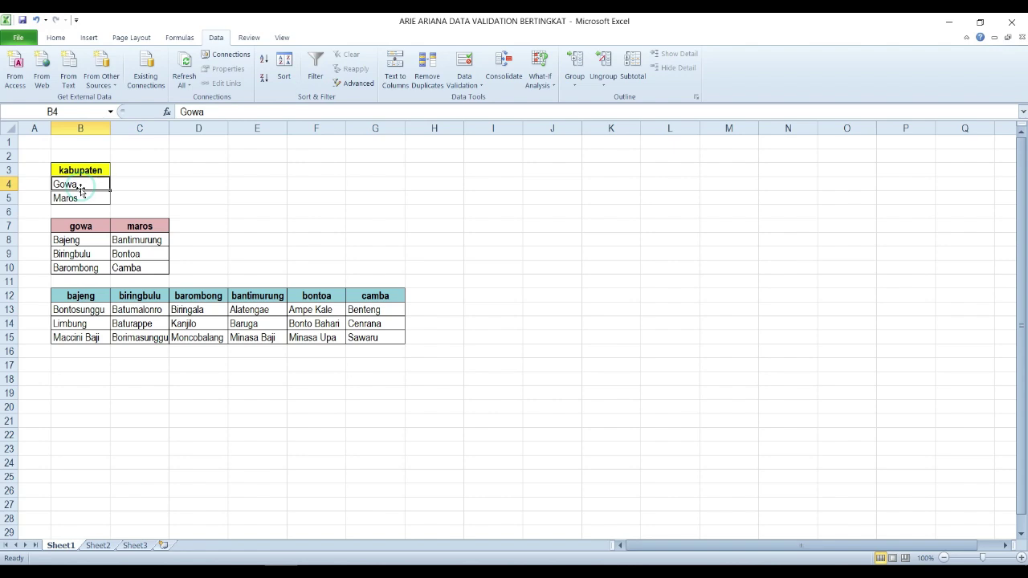
{"action": "left_click", "coordinate": [80, 224]}
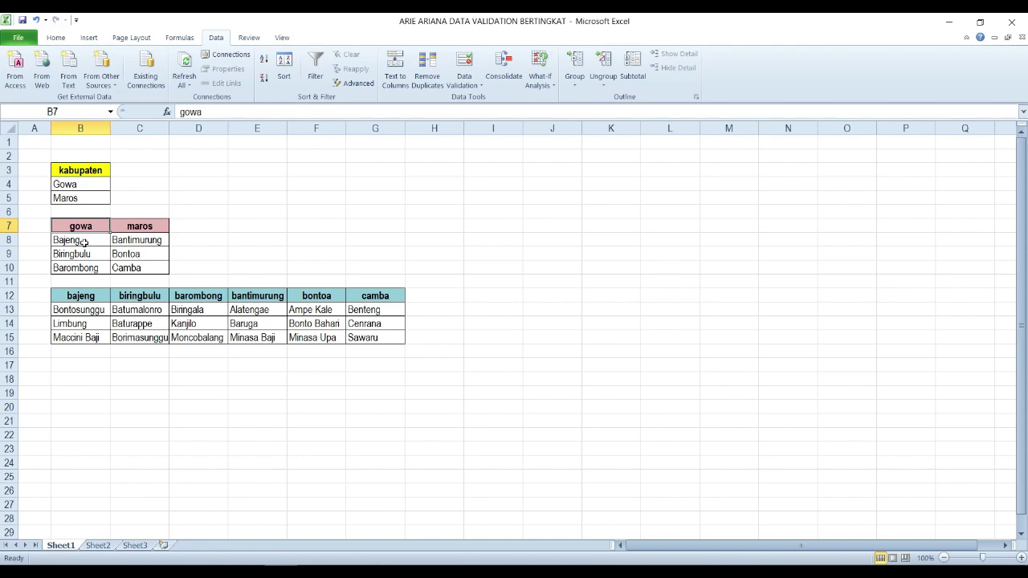
{"action": "left_click_drag", "start_coordinate": [83, 239], "coordinate": [83, 268]}
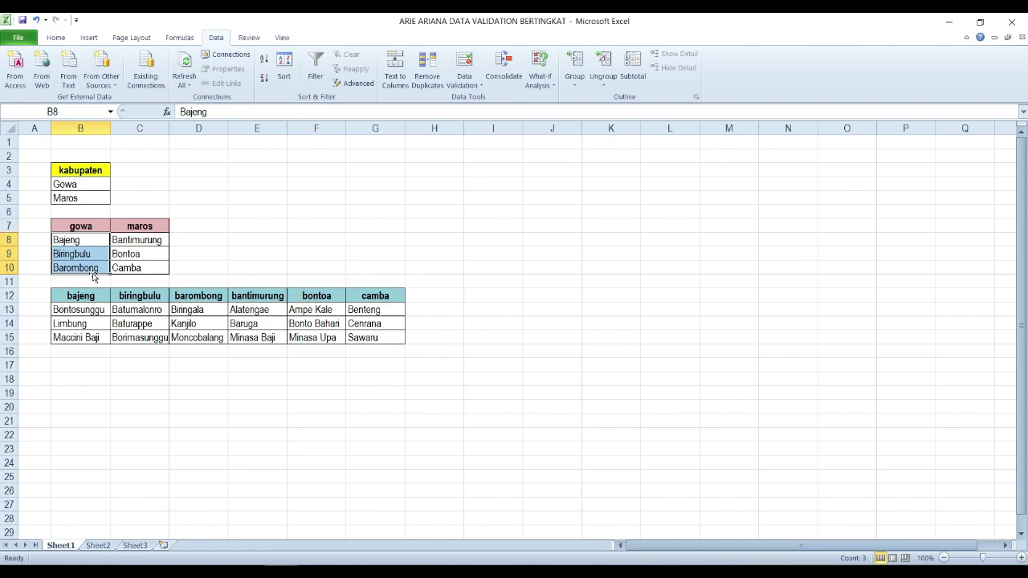
{"action": "left_click", "coordinate": [147, 230]}
{"action": "left_click", "coordinate": [141, 254]}
{"action": "left_click", "coordinate": [142, 268]}
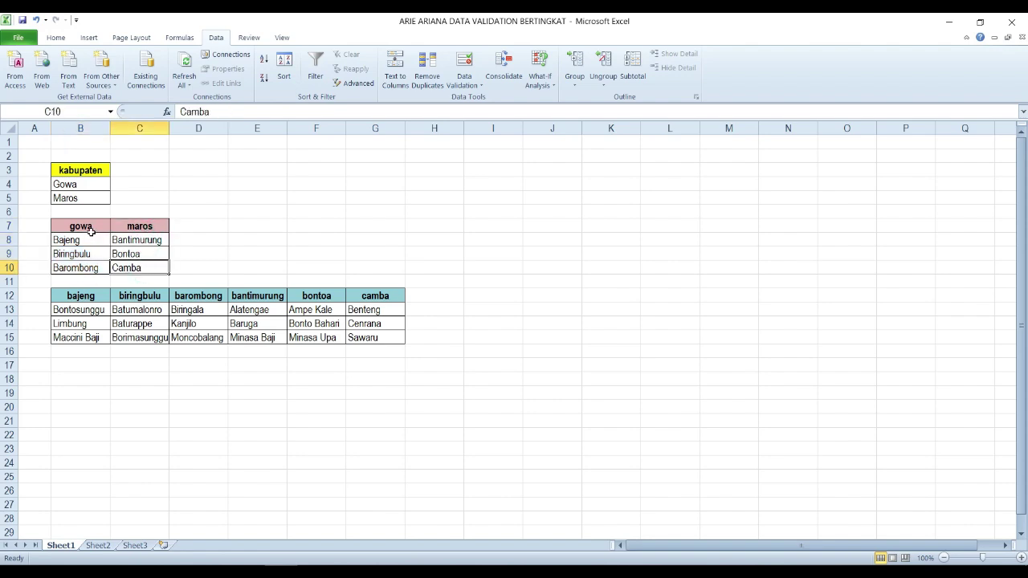
{"action": "left_click", "coordinate": [81, 186]}
{"action": "left_click_drag", "start_coordinate": [86, 226], "coordinate": [91, 268]}
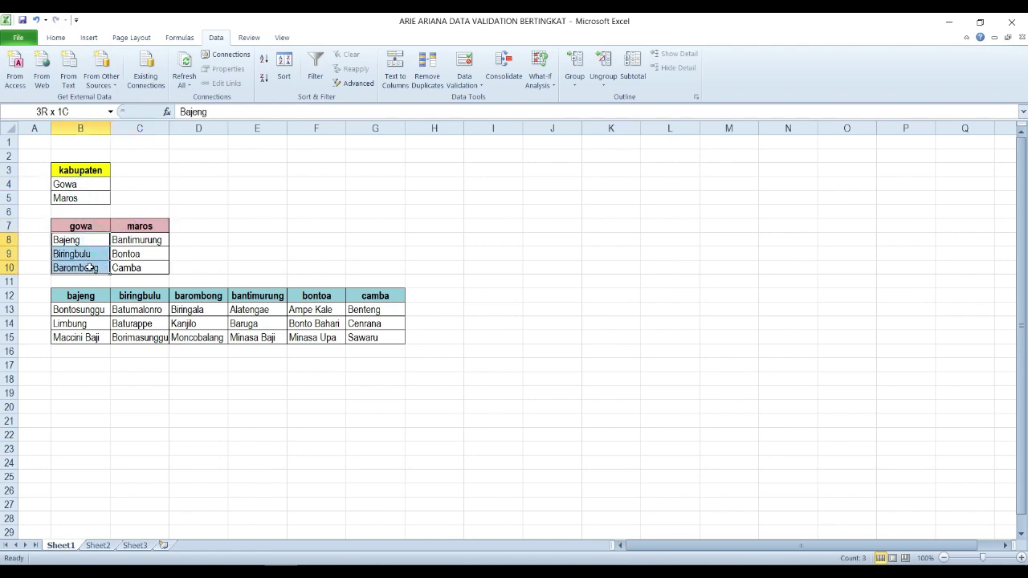
{"action": "left_click", "coordinate": [146, 228]}
{"action": "left_click_drag", "start_coordinate": [147, 240], "coordinate": [143, 270]}
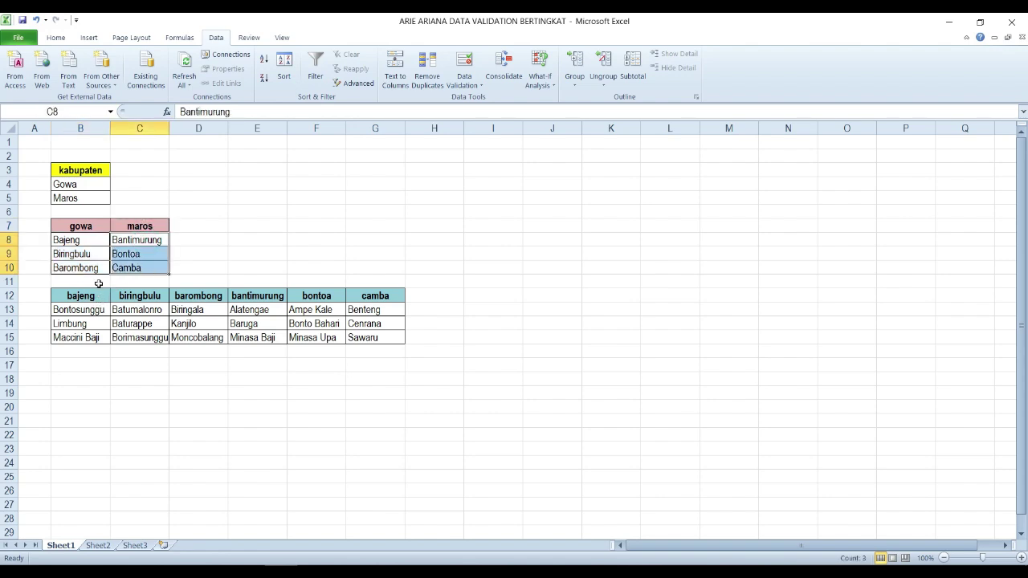
Step: Examine how the desa lists in B12:G15 correspond to the kecamatan entries in B8:C10
{"action": "left_click_drag", "start_coordinate": [73, 241], "coordinate": [77, 266]}
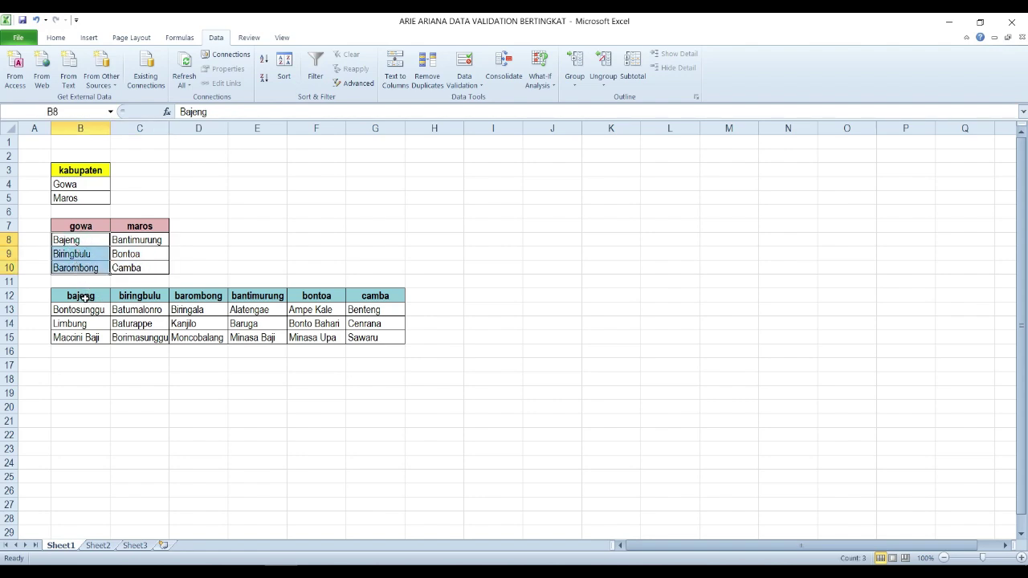
{"action": "left_click", "coordinate": [84, 297]}
{"action": "left_click_drag", "start_coordinate": [98, 312], "coordinate": [96, 340]}
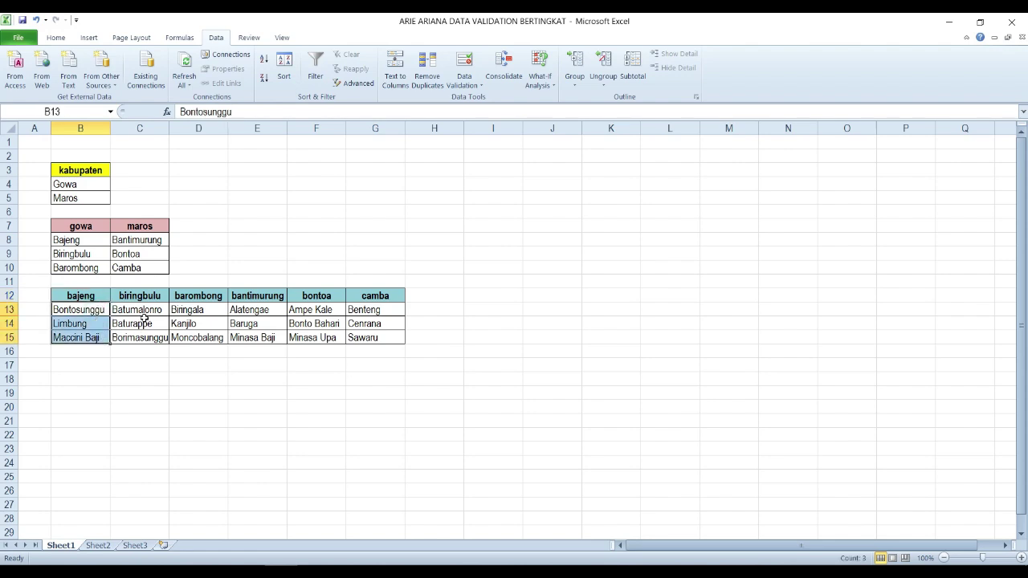
{"action": "left_click_drag", "start_coordinate": [146, 309], "coordinate": [146, 324]}
{"action": "left_click_drag", "start_coordinate": [273, 309], "coordinate": [265, 337]}
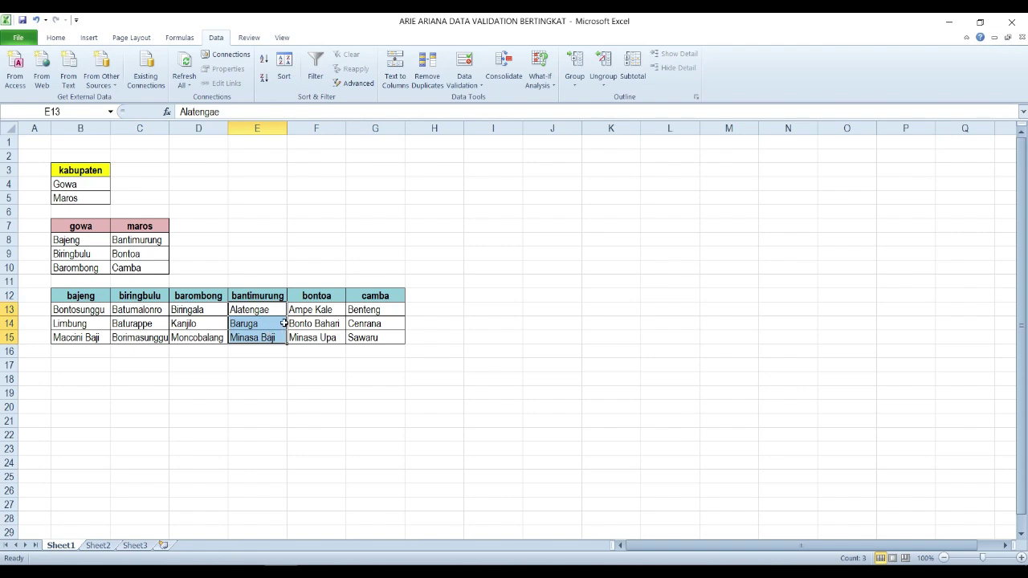
{"action": "left_click", "coordinate": [146, 239]}
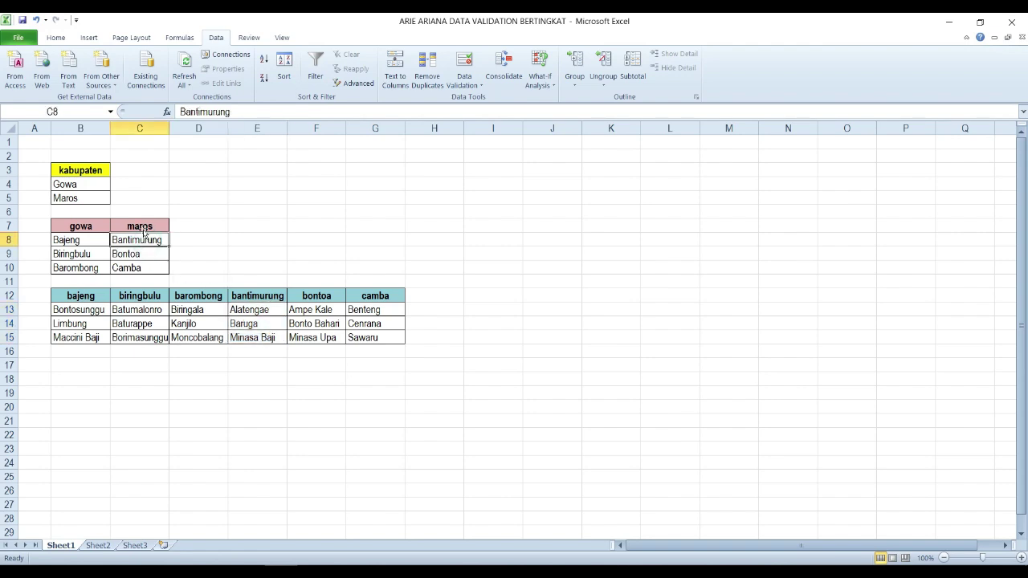
{"action": "left_click", "coordinate": [303, 298]}
{"action": "left_click", "coordinate": [146, 257]}
{"action": "left_click", "coordinate": [371, 294]}
{"action": "left_click", "coordinate": [137, 270]}
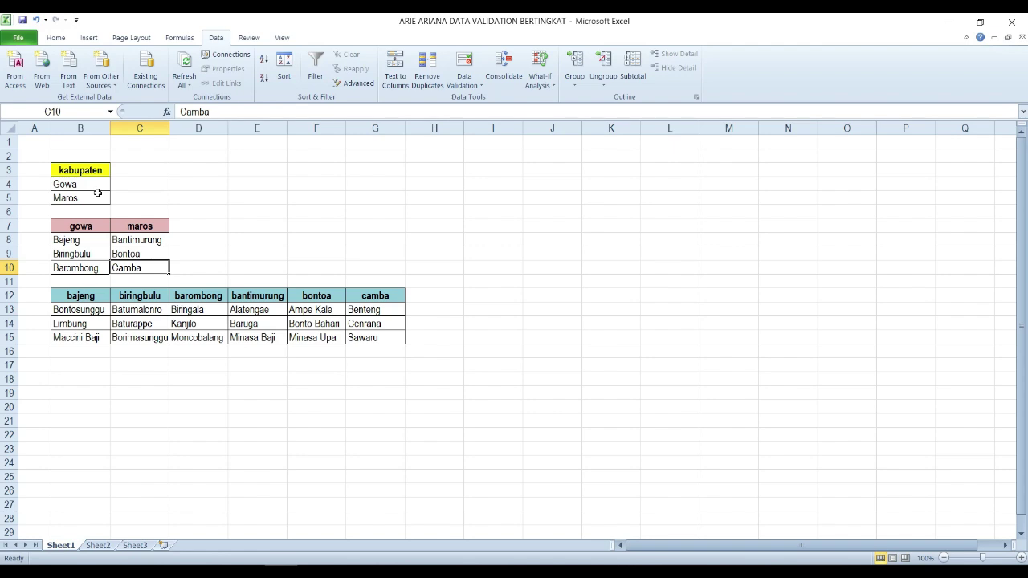
Step: Name the range B4:B5 kabupaten and reselect it to check the name
{"action": "left_click", "coordinate": [94, 187]}
{"action": "left_click_drag", "start_coordinate": [94, 187], "coordinate": [88, 196]}
{"action": "left_click", "coordinate": [147, 182]}
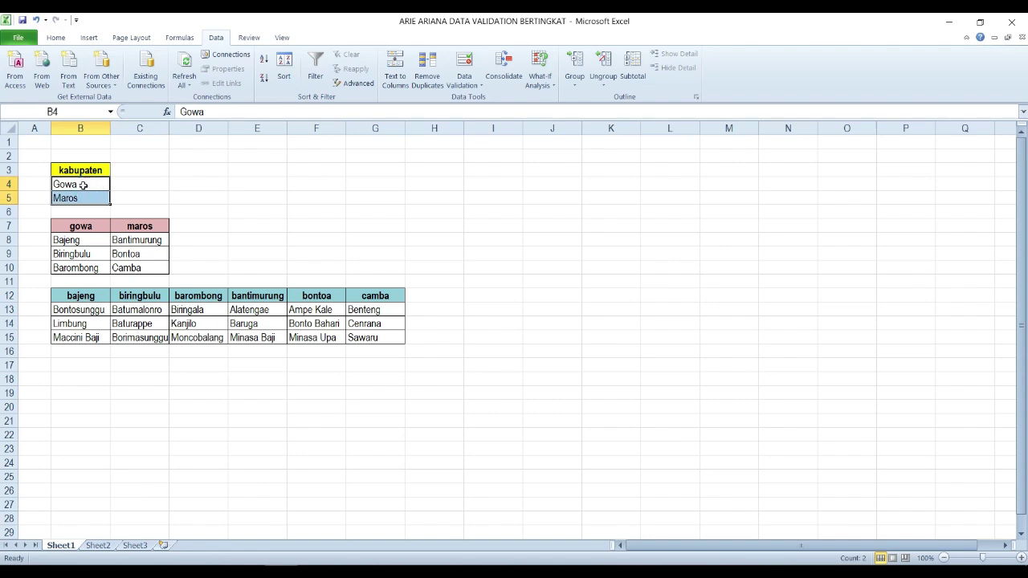
{"action": "left_click", "coordinate": [88, 115]}
{"action": "type", "text": "K"}
{"action": "type", "text": "kab"}
{"action": "type", "text": "upaten"}
{"action": "type", "text": "_"}
{"action": "key", "text": "Return"}
{"action": "left_click", "coordinate": [133, 182]}
{"action": "left_click_drag", "start_coordinate": [84, 185], "coordinate": [82, 198]}
{"action": "left_click", "coordinate": [85, 198]}
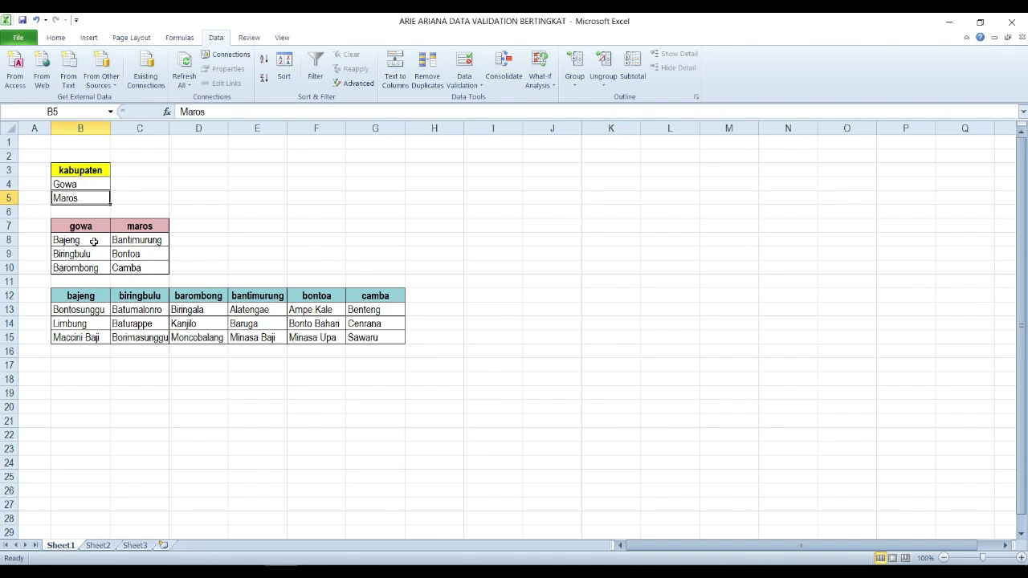
Step: Name the range B8:B10 gowa and the range C8:C10 maros
{"action": "left_click_drag", "start_coordinate": [89, 237], "coordinate": [86, 268]}
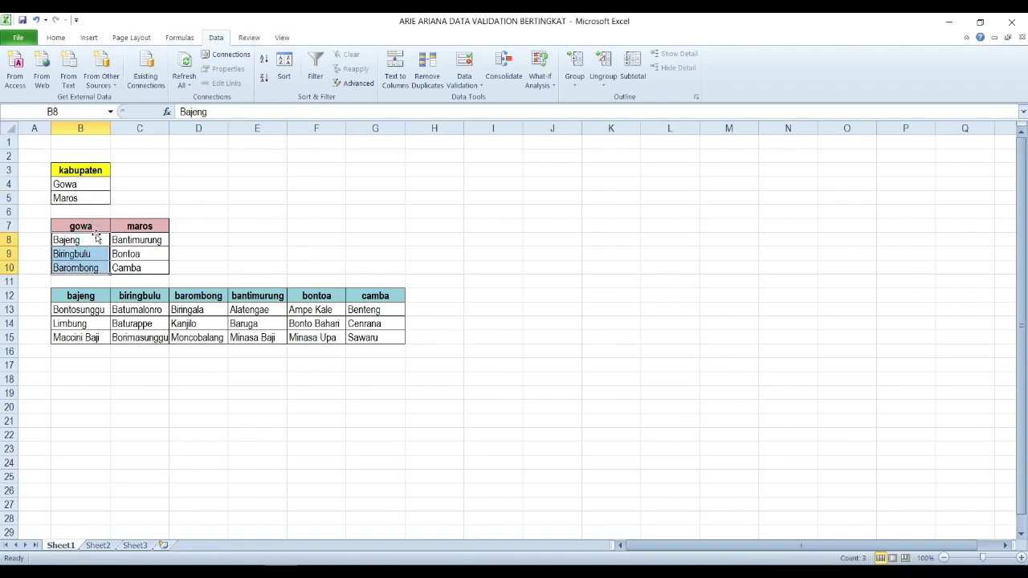
{"action": "left_click", "coordinate": [85, 114]}
{"action": "type", "text": "gowa"}
{"action": "key", "text": "Return"}
{"action": "left_click_drag", "start_coordinate": [118, 239], "coordinate": [123, 266]}
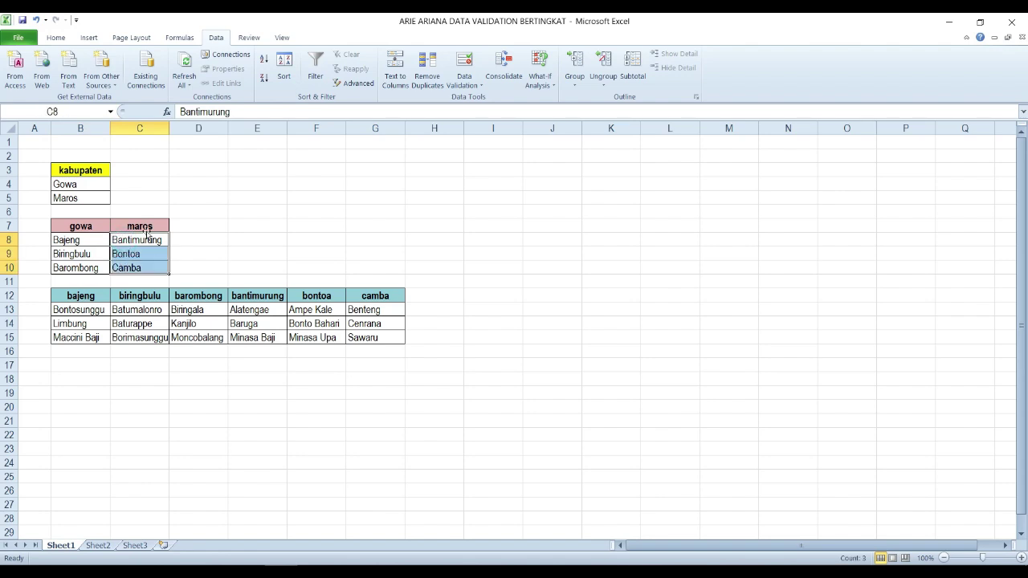
{"action": "left_click", "coordinate": [76, 115]}
{"action": "type", "text": "maros"}
{"action": "key", "text": "Return"}
Step: Try to name the desa ranges B13:B15 and C13:C15 after their column headings
{"action": "left_click", "coordinate": [95, 310]}
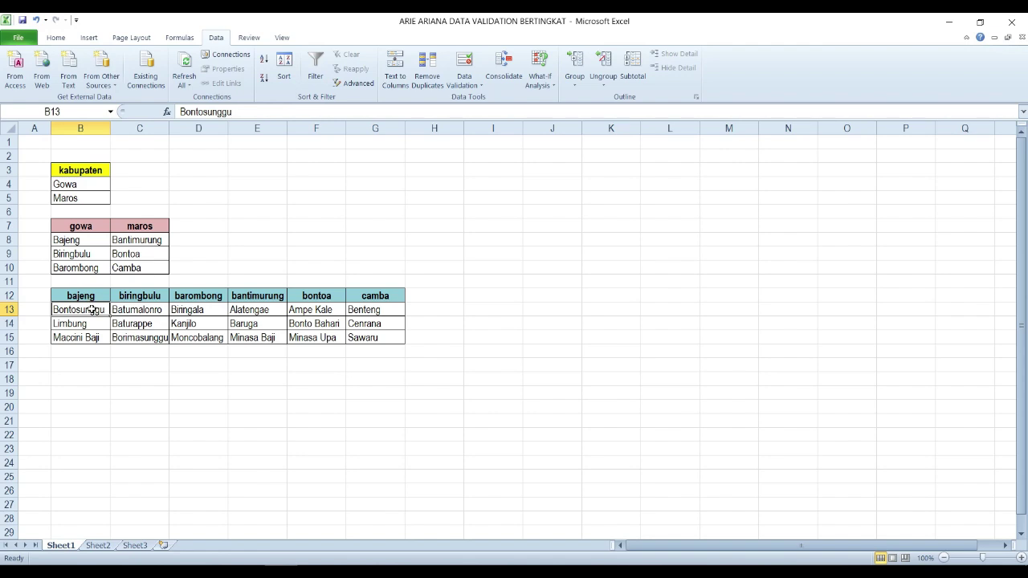
{"action": "left_click_drag", "start_coordinate": [92, 310], "coordinate": [93, 339]}
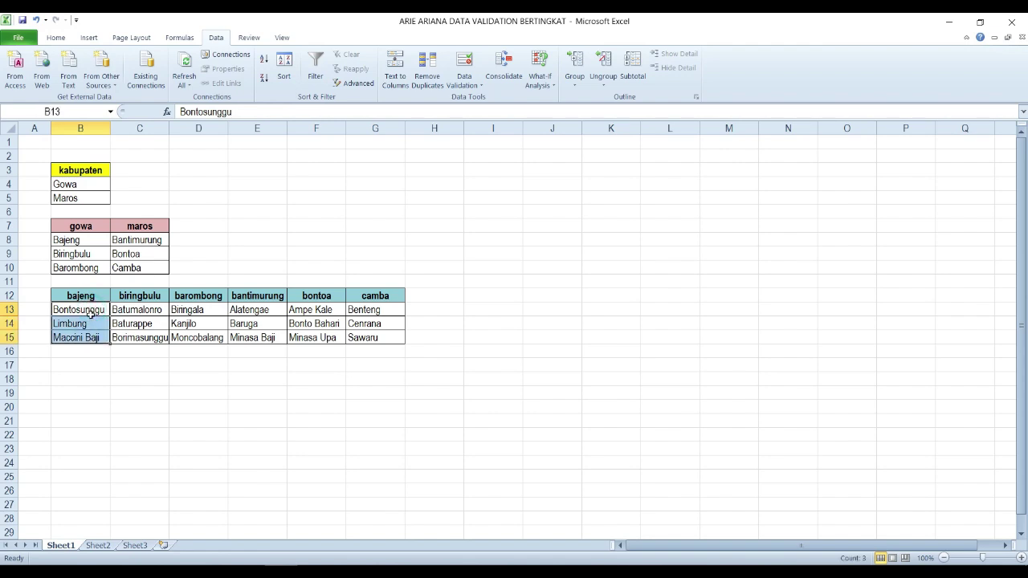
{"action": "left_click", "coordinate": [91, 314]}
{"action": "left_click", "coordinate": [88, 337]}
{"action": "left_click_drag", "start_coordinate": [95, 313], "coordinate": [93, 339]}
{"action": "left_click", "coordinate": [85, 114]}
{"action": "type", "text": "bajeng"}
{"action": "left_click_drag", "start_coordinate": [153, 314], "coordinate": [146, 338]}
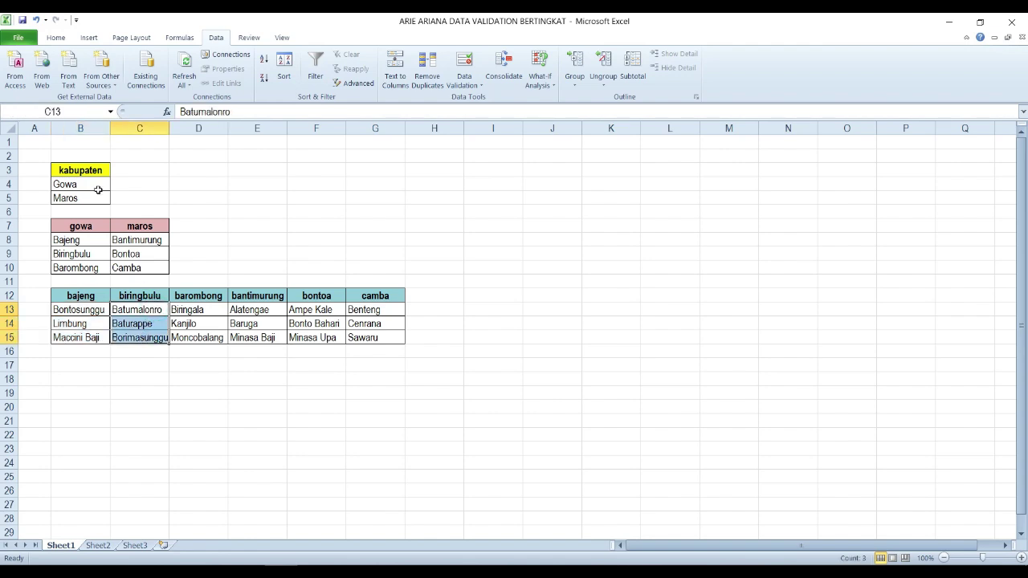
{"action": "left_click", "coordinate": [90, 111]}
{"action": "type", "text": "birinbulu"}
{"action": "key", "text": "Return"}
{"action": "left_click", "coordinate": [235, 201]}
Step: Name the range B13:B15 bajeng, and reselect B8:B10 and C8:C10 to check their names
{"action": "left_click_drag", "start_coordinate": [92, 310], "coordinate": [94, 339]}
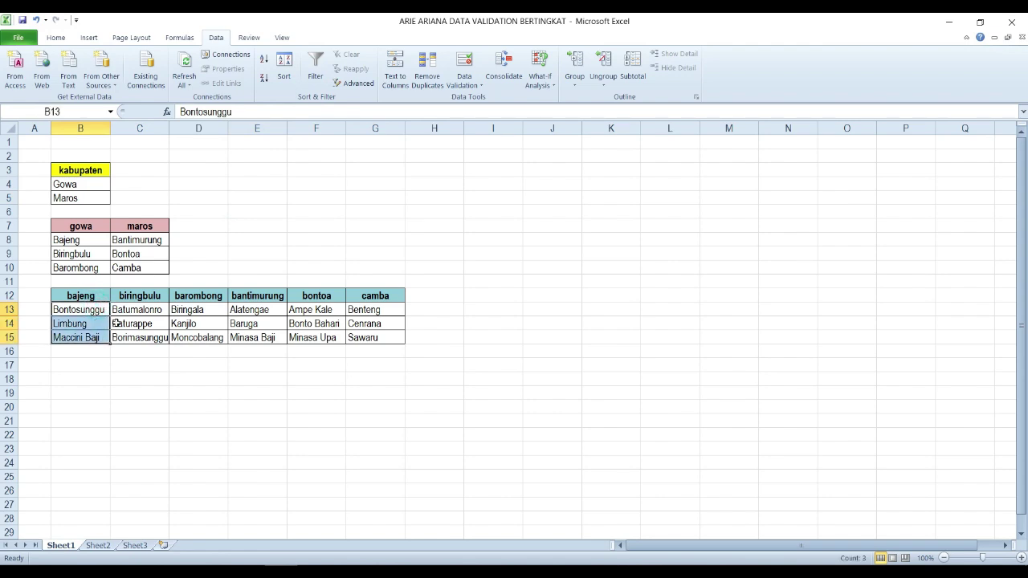
{"action": "left_click", "coordinate": [96, 110]}
{"action": "type", "text": "bajeng"}
{"action": "key", "text": "Return"}
{"action": "left_click_drag", "start_coordinate": [79, 240], "coordinate": [83, 265]}
{"action": "left_click_drag", "start_coordinate": [124, 237], "coordinate": [127, 266]}
Step: Name the range C13:C15 biringbulu
{"action": "left_click_drag", "start_coordinate": [132, 310], "coordinate": [132, 338]}
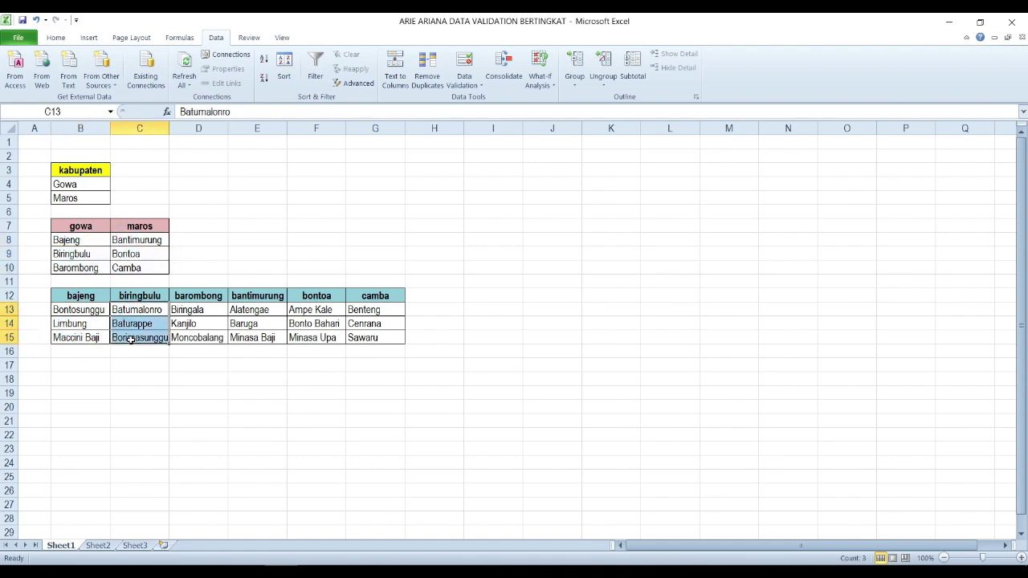
{"action": "left_click", "coordinate": [82, 110]}
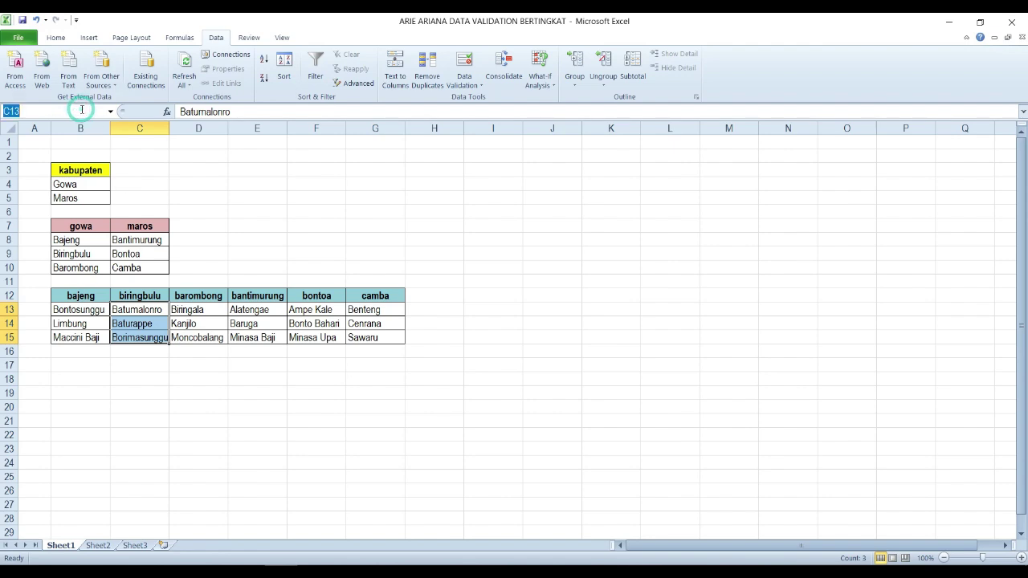
{"action": "type", "text": "biring"}
{"action": "type", "text": "hu"}
{"action": "type", "text": "bulu"}
{"action": "key", "text": "Return"}
Step: Name the range D13:D15 barombong and the range E13:E15 bantimurung
{"action": "left_click_drag", "start_coordinate": [197, 309], "coordinate": [194, 339]}
{"action": "left_click", "coordinate": [81, 112]}
{"action": "type", "text": "barombong"}
{"action": "key", "text": "Return"}
{"action": "left_click_drag", "start_coordinate": [251, 310], "coordinate": [254, 336]}
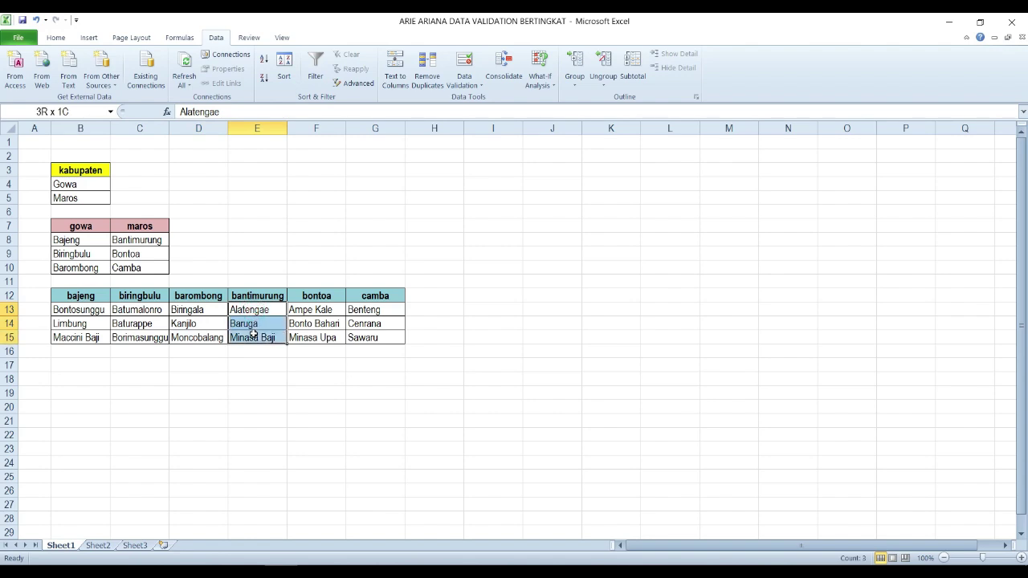
{"action": "left_click", "coordinate": [91, 118]}
{"action": "type", "text": "bantimurung"}
{"action": "key", "text": "Return"}
Step: Name the range F13:F15 bontoa
{"action": "left_click_drag", "start_coordinate": [311, 309], "coordinate": [314, 337]}
{"action": "left_click", "coordinate": [85, 112]}
{"action": "type", "text": "bontoa"}
{"action": "key", "text": "Return"}
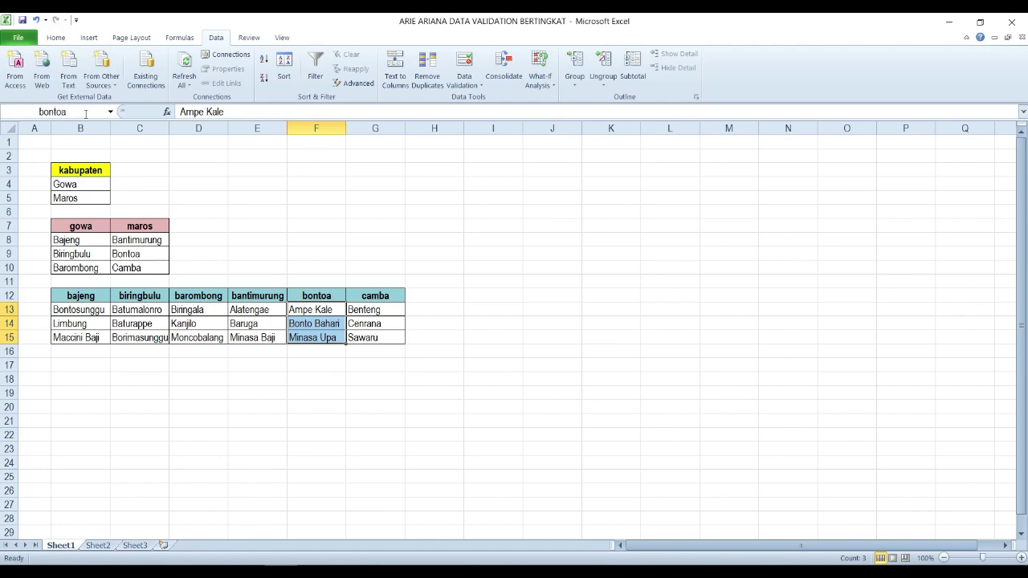
Step: Name the range G13:G15 camba
{"action": "left_click_drag", "start_coordinate": [371, 313], "coordinate": [361, 336]}
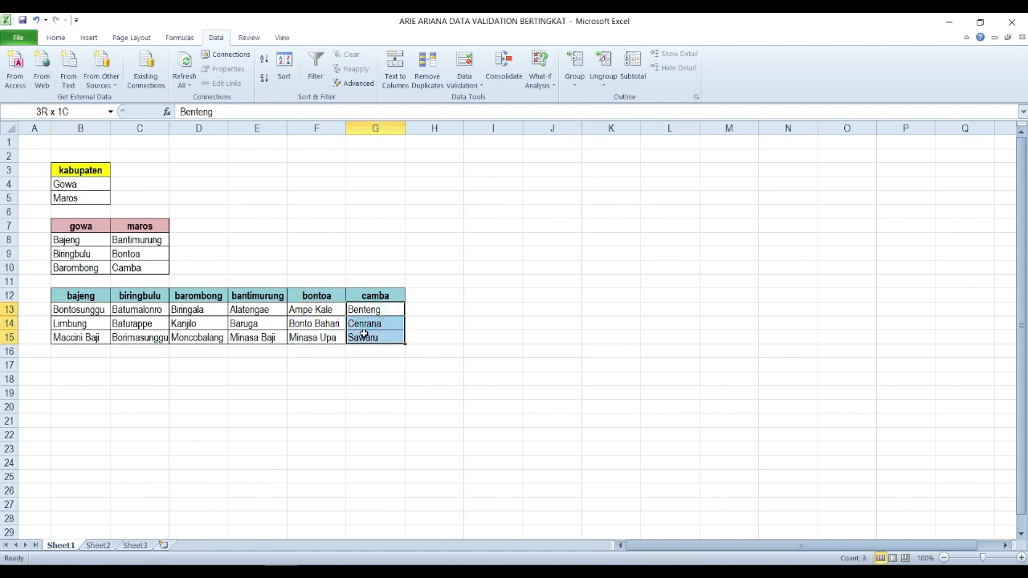
{"action": "left_click", "coordinate": [84, 114]}
{"action": "type", "text": "camba"}
{"action": "key", "text": "Return"}
{"action": "left_click", "coordinate": [234, 273]}
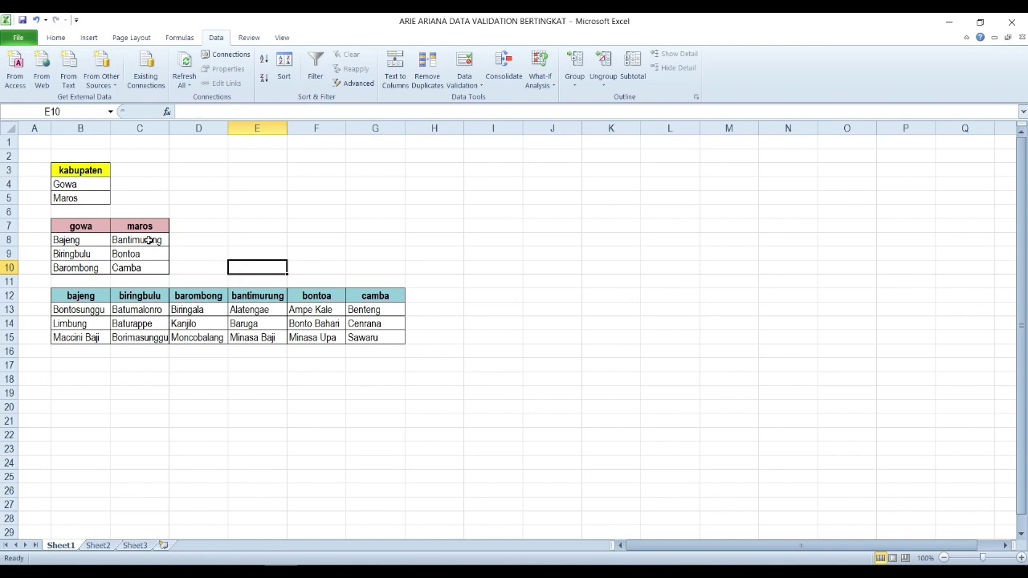
Step: Reselect the source lists under the kabupaten, gowa, maros, bajeng and biringbulu headers to check their range names
{"action": "left_click", "coordinate": [82, 184]}
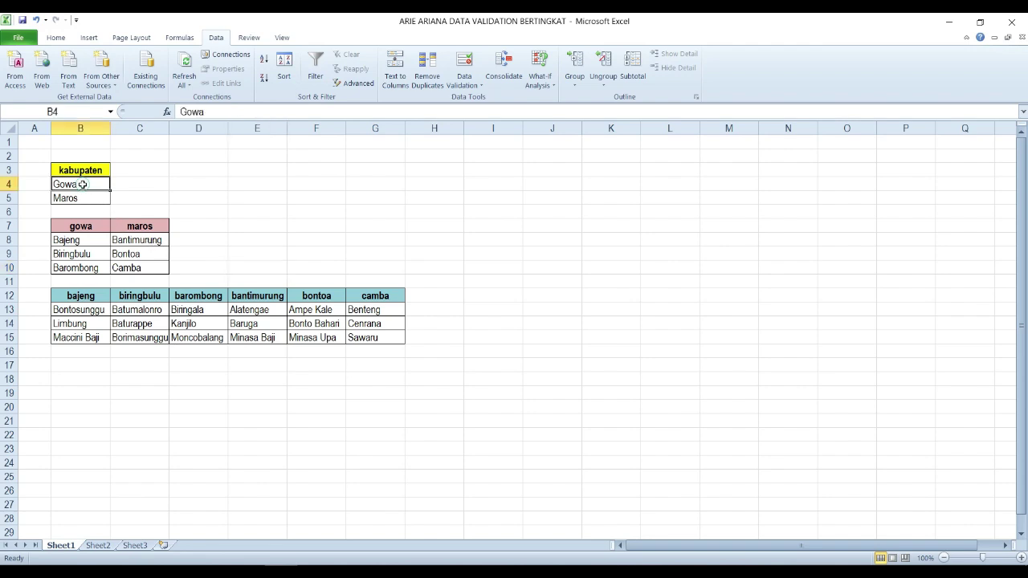
{"action": "left_click_drag", "start_coordinate": [82, 184], "coordinate": [81, 197]}
{"action": "left_click_drag", "start_coordinate": [94, 240], "coordinate": [90, 268]}
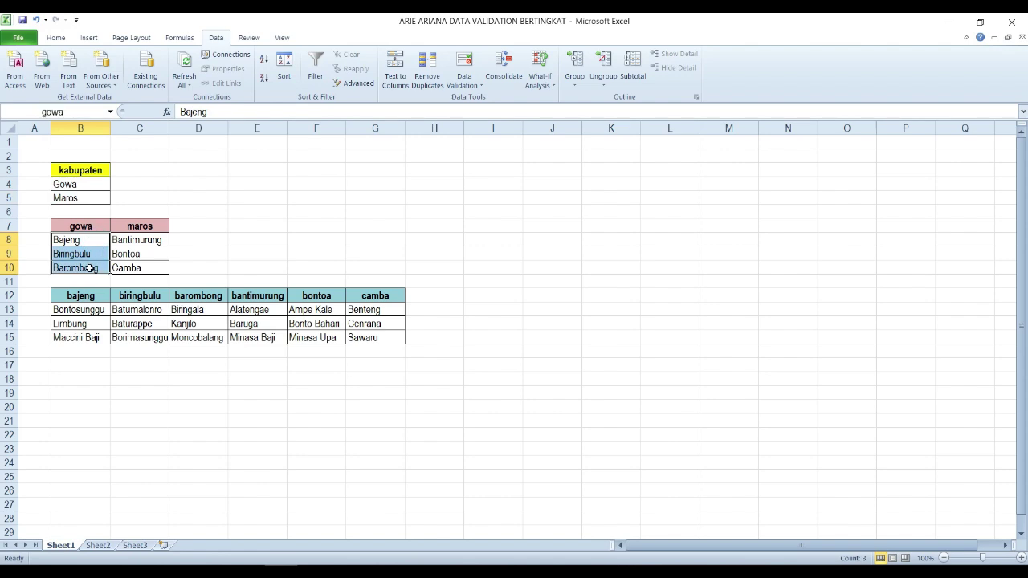
{"action": "left_click_drag", "start_coordinate": [148, 255], "coordinate": [148, 269]}
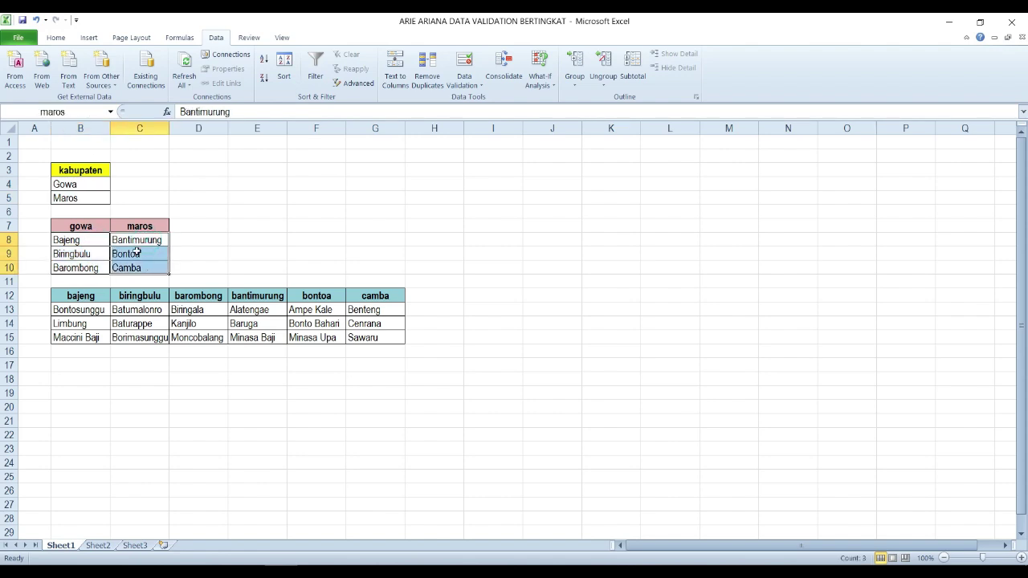
{"action": "left_click_drag", "start_coordinate": [93, 310], "coordinate": [95, 338]}
{"action": "left_click_drag", "start_coordinate": [143, 312], "coordinate": [142, 338]}
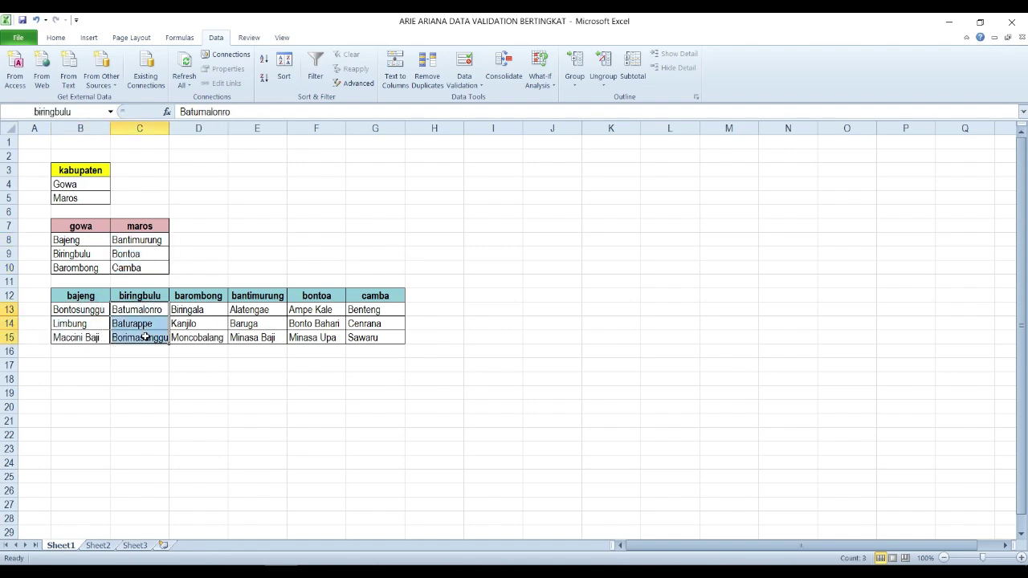
{"action": "left_click_drag", "start_coordinate": [207, 312], "coordinate": [206, 325]}
{"action": "left_click", "coordinate": [373, 321]}
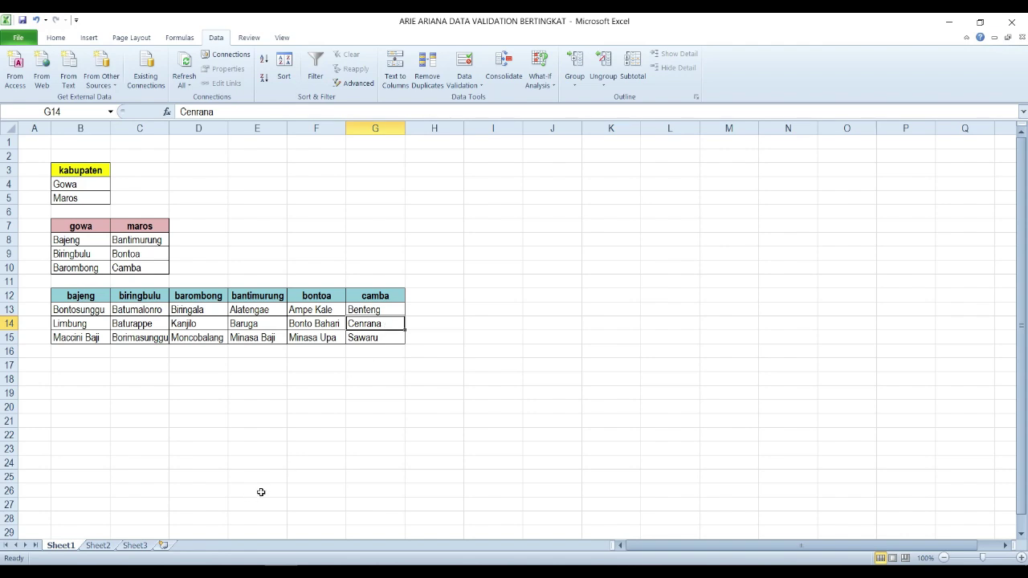
Step: Switch to Sheet2 and look through the existing dropdown list of cell C9 in the NAMA column
{"action": "left_click", "coordinate": [97, 546]}
{"action": "left_click", "coordinate": [213, 359]}
{"action": "left_click", "coordinate": [311, 362]}
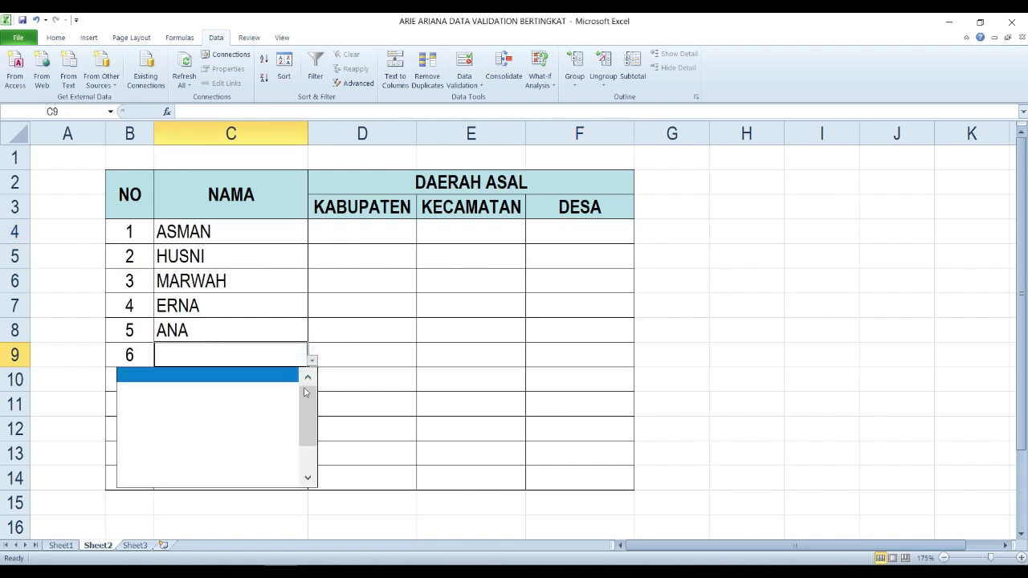
{"action": "left_click", "coordinate": [309, 482]}
{"action": "left_click_drag", "start_coordinate": [309, 440], "coordinate": [304, 393]}
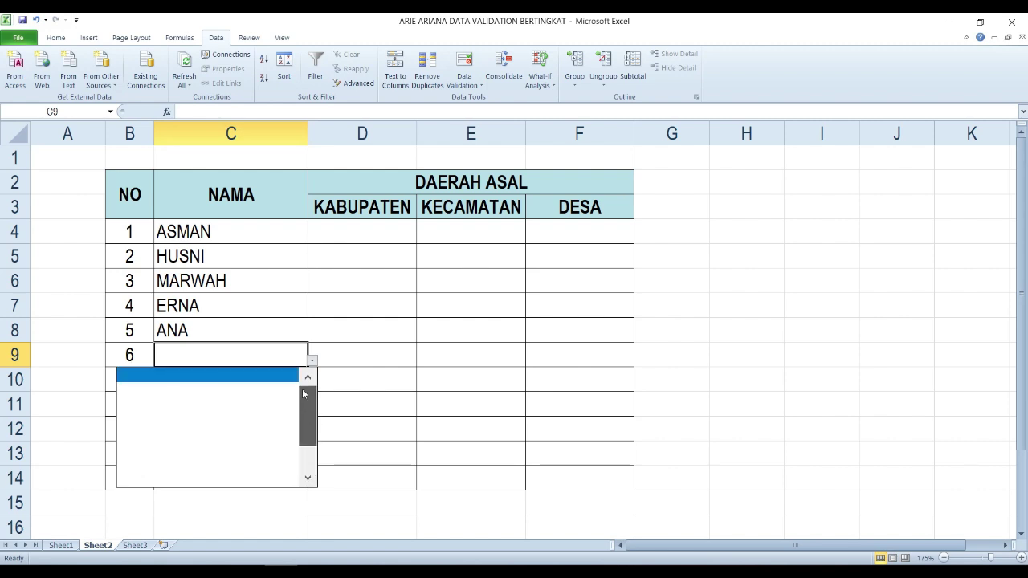
Step: Copy cell C8 into C9:C14 of the NAMA column and clear the pasted contents
{"action": "left_click", "coordinate": [244, 326]}
{"action": "left_click", "coordinate": [244, 326]}
{"action": "key", "text": "ctrl+c"}
{"action": "key", "text": "Left"}
{"action": "key", "text": "Down"}
{"action": "key", "text": "Right"}
{"action": "key", "text": "shift+Down"}
{"action": "key", "text": "shift+Down"}
{"action": "key", "text": "shift+Down"}
{"action": "key", "text": "shift+Down"}
{"action": "key", "text": "shift+Down"}
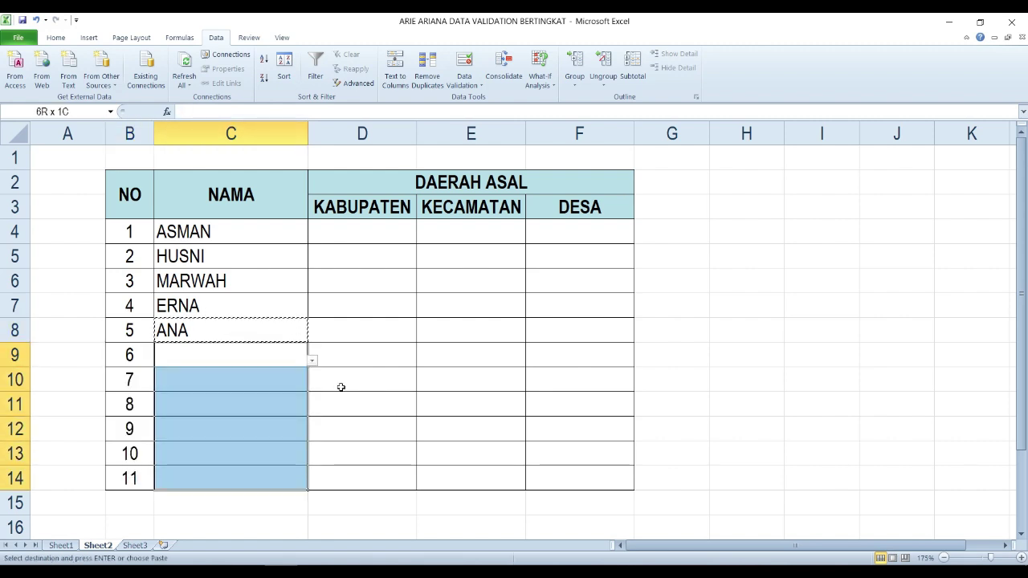
{"action": "key", "text": "Return"}
{"action": "key", "text": "Delete"}
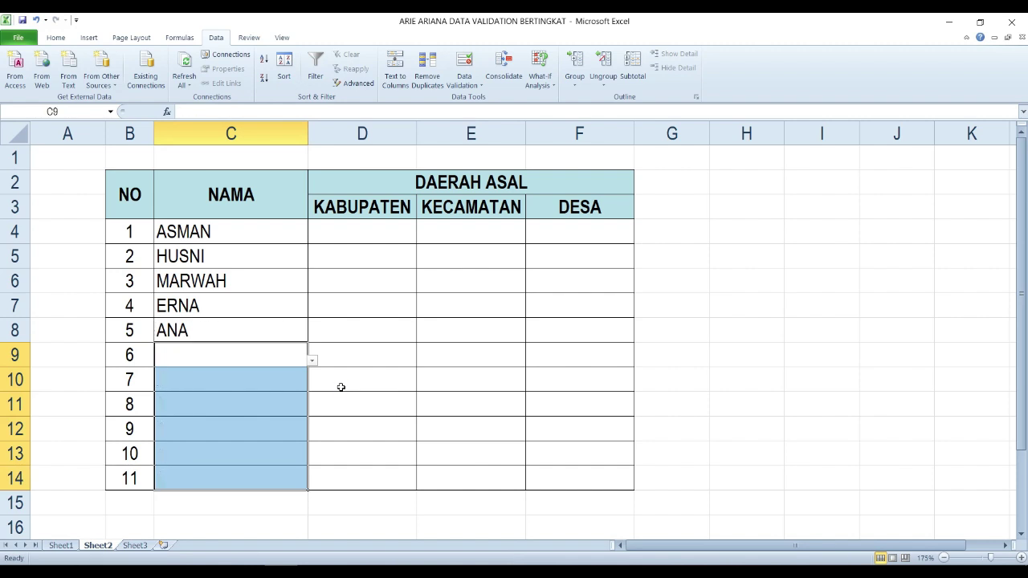
Step: Check the dropdown list of cell C9 once more
{"action": "left_click", "coordinate": [276, 355]}
{"action": "left_click", "coordinate": [310, 362]}
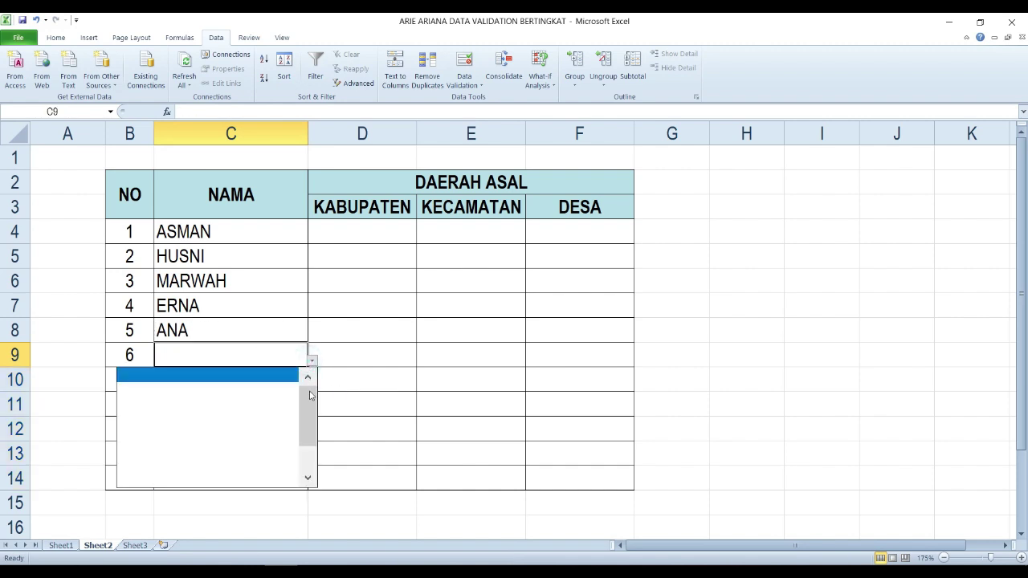
{"action": "key", "text": "Escape"}
{"action": "scroll", "coordinate": [435, 345], "scroll_direction": "down", "scroll_amount": 3, "text": "ctrl"}
{"action": "left_click", "coordinate": [608, 309]}
{"action": "left_click", "coordinate": [587, 222]}
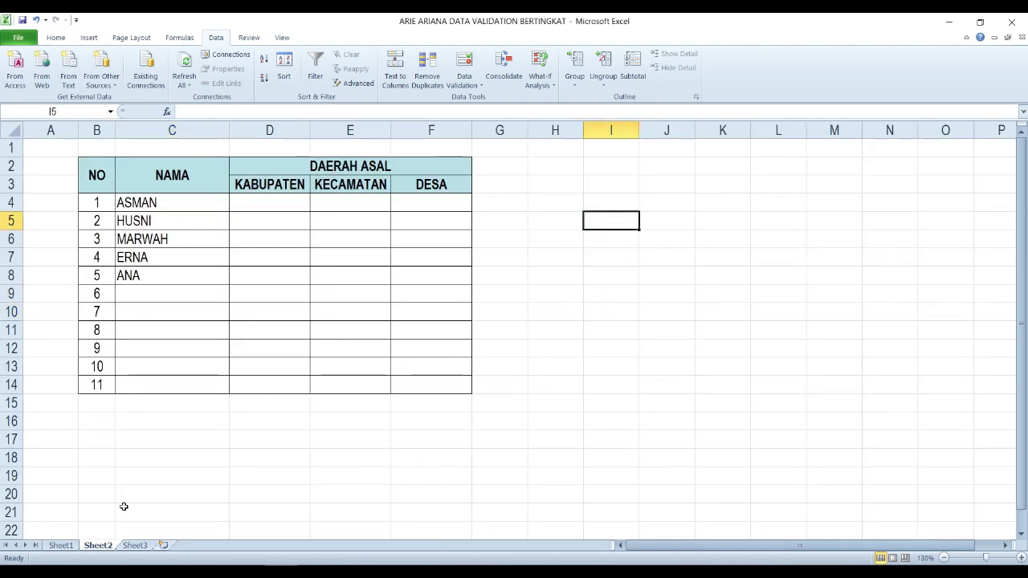
{"action": "left_click", "coordinate": [157, 288]}
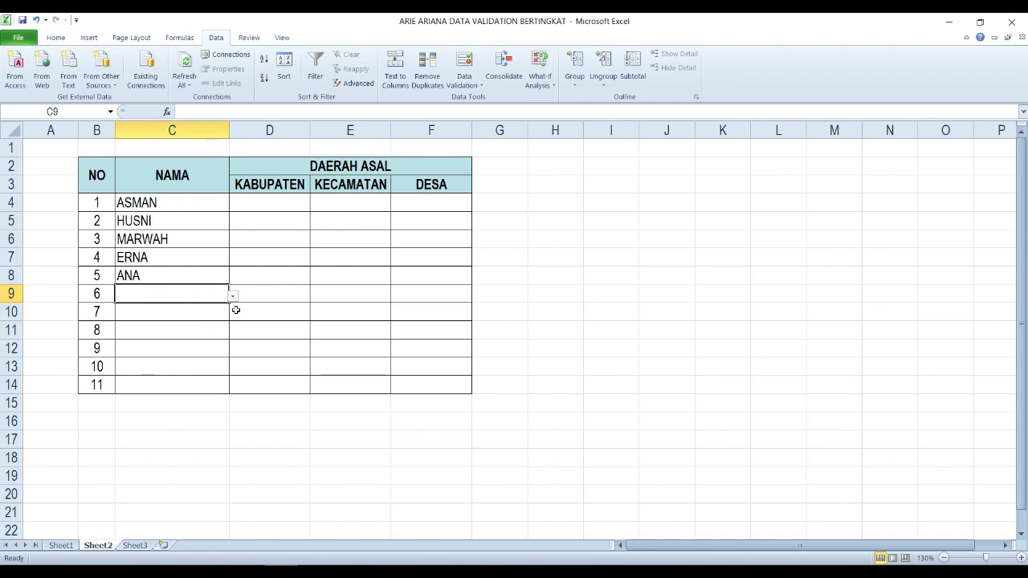
{"action": "left_click", "coordinate": [173, 277]}
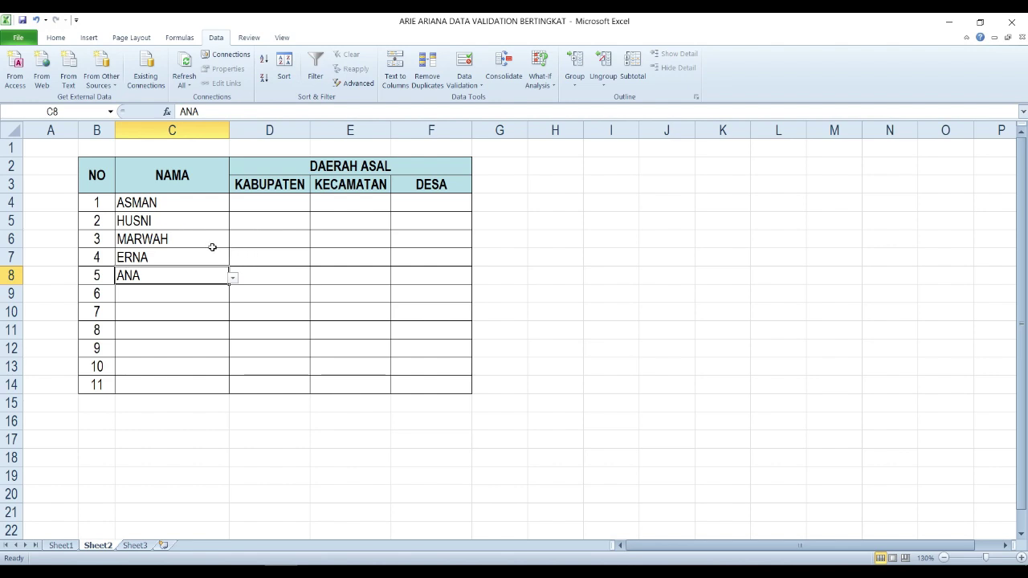
Step: Apply data validation to cell D4 in the KABUPATEN column, allowing a List with the source =kabupaten
{"action": "left_click", "coordinate": [278, 207]}
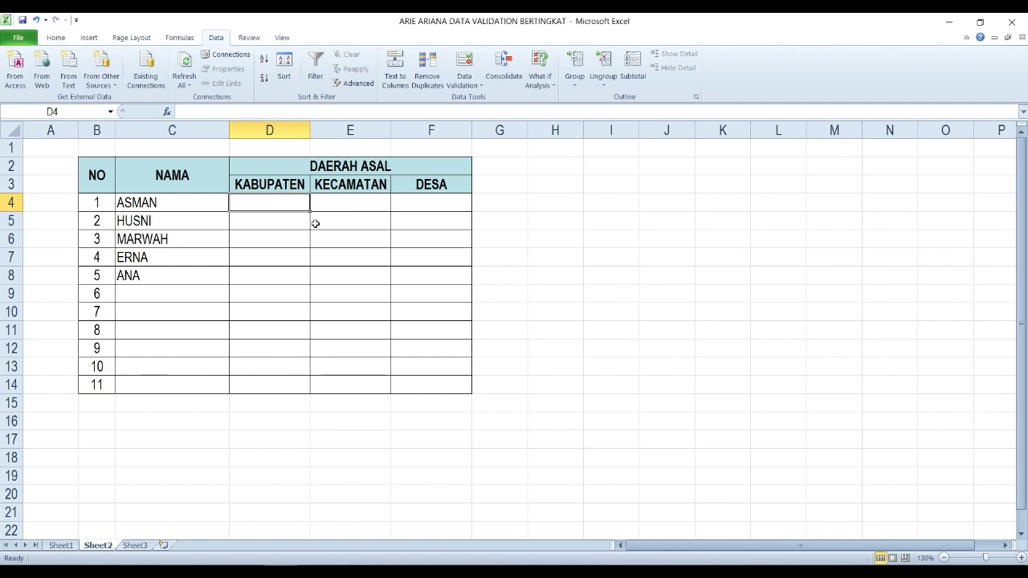
{"action": "left_click", "coordinate": [55, 38]}
{"action": "left_click", "coordinate": [265, 203]}
{"action": "left_click", "coordinate": [276, 204]}
{"action": "left_click", "coordinate": [213, 39]}
{"action": "left_click", "coordinate": [466, 85]}
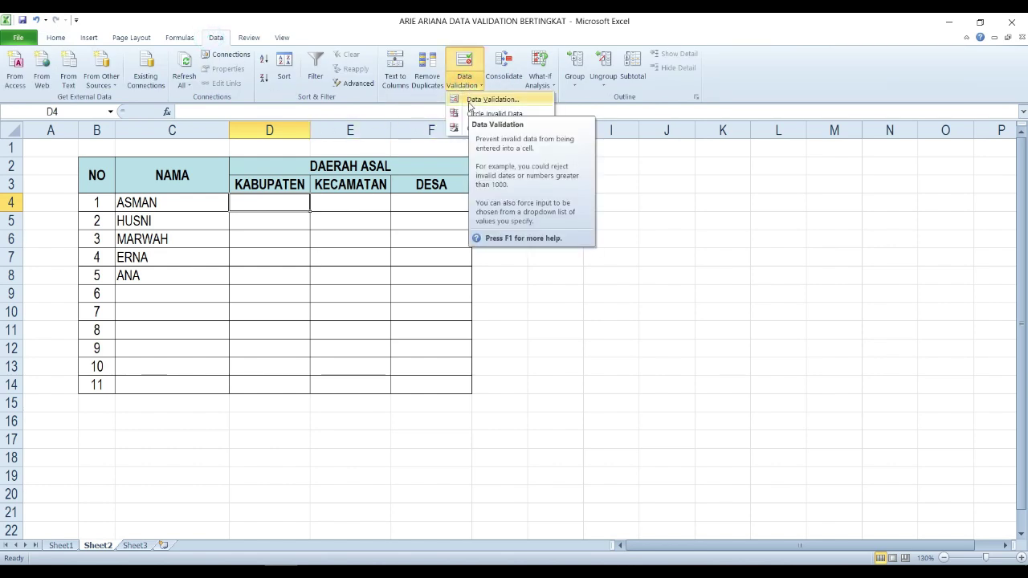
{"action": "left_click", "coordinate": [470, 99]}
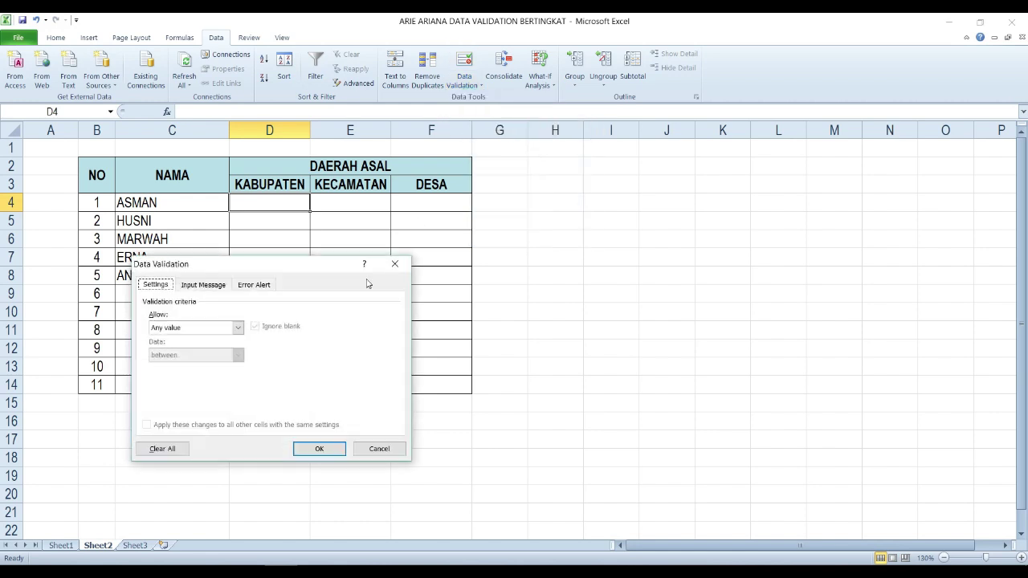
{"action": "left_click_drag", "start_coordinate": [285, 274], "coordinate": [472, 242]}
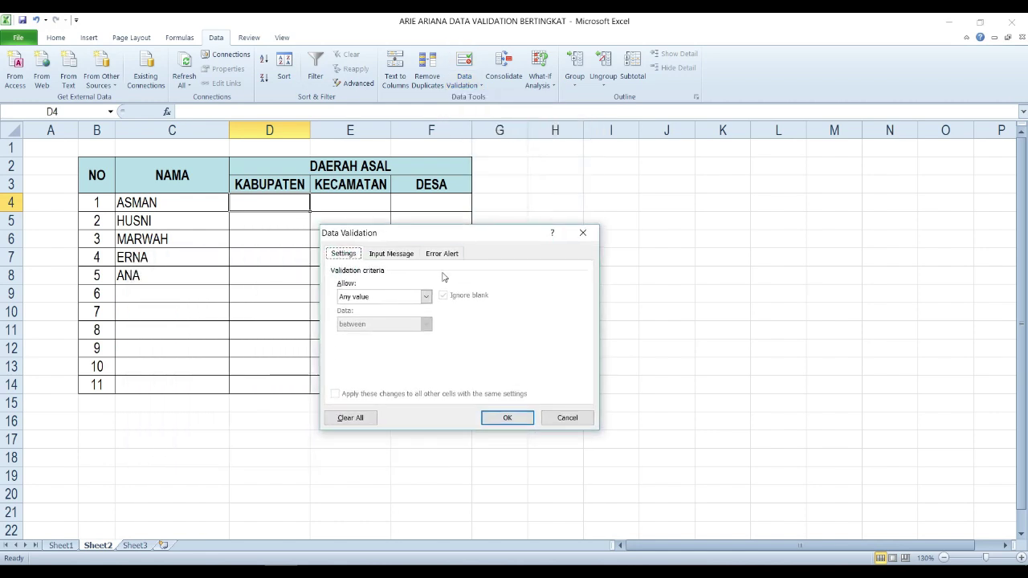
{"action": "left_click", "coordinate": [411, 298]}
{"action": "left_click", "coordinate": [393, 334]}
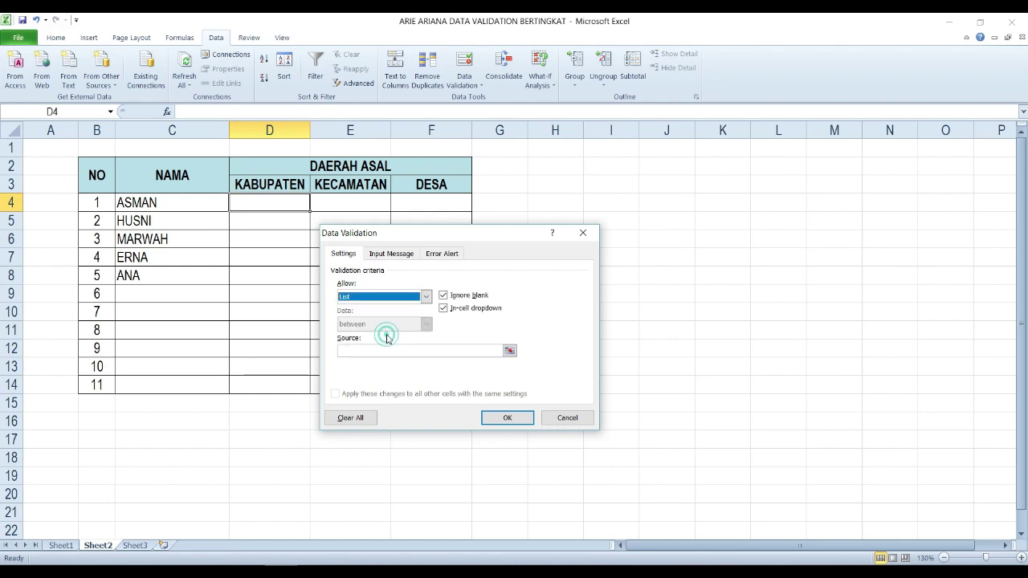
{"action": "left_click", "coordinate": [405, 351]}
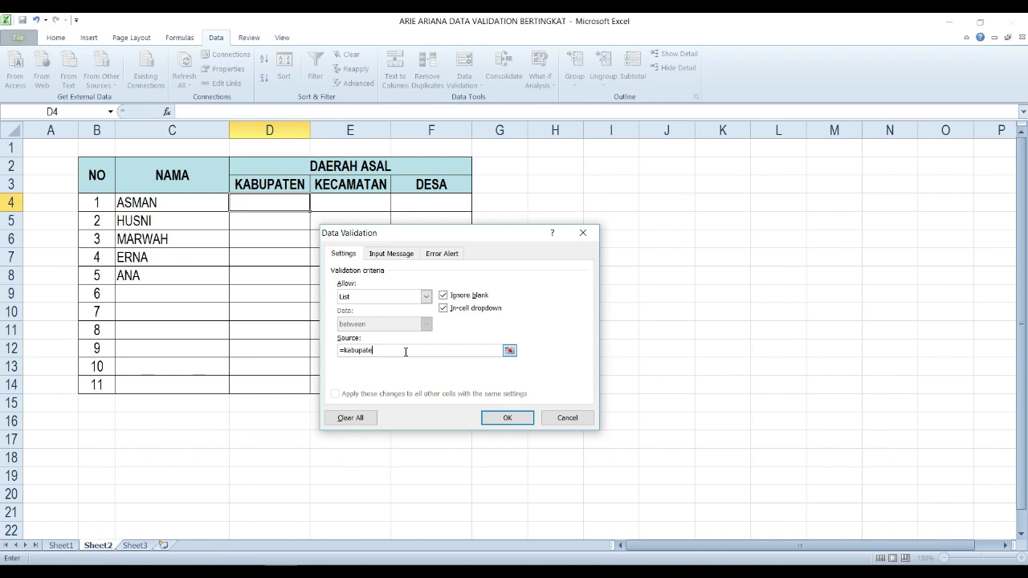
{"action": "left_click", "coordinate": [523, 418]}
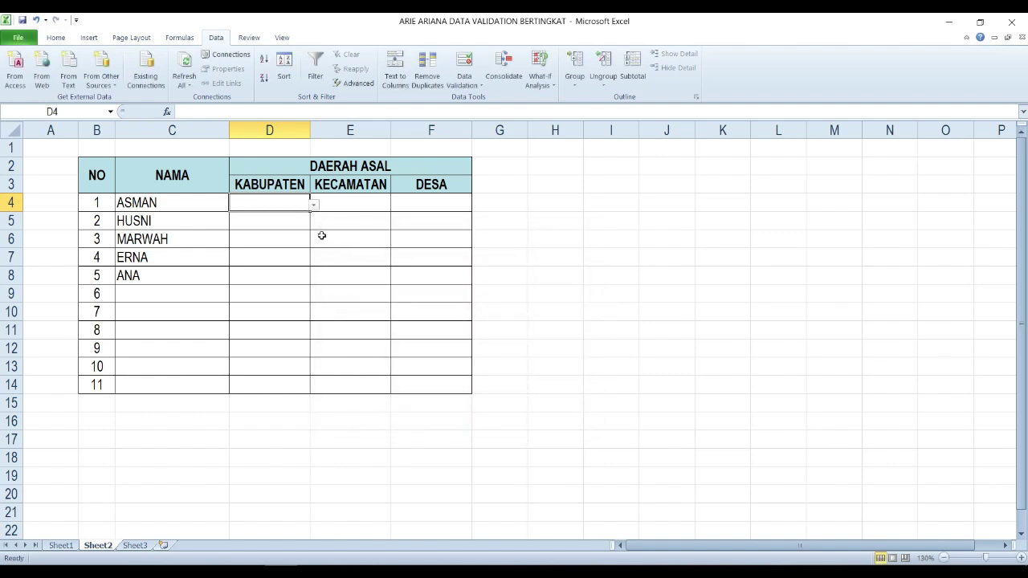
Step: Test the dropdown in D4 by choosing Gowa, Maros and Gowa again, and clear the cell
{"action": "left_click", "coordinate": [313, 206]}
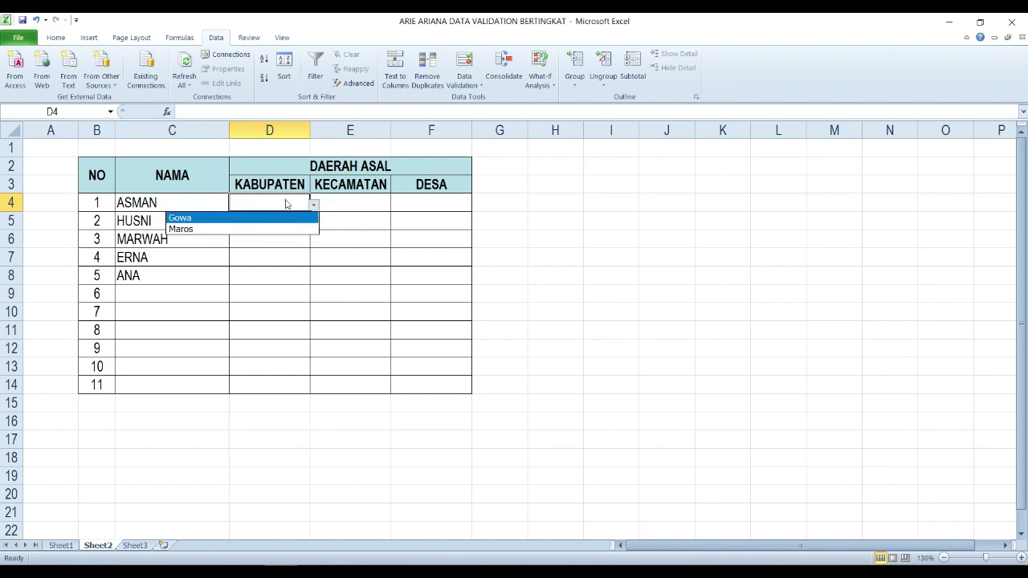
{"action": "left_click", "coordinate": [286, 204]}
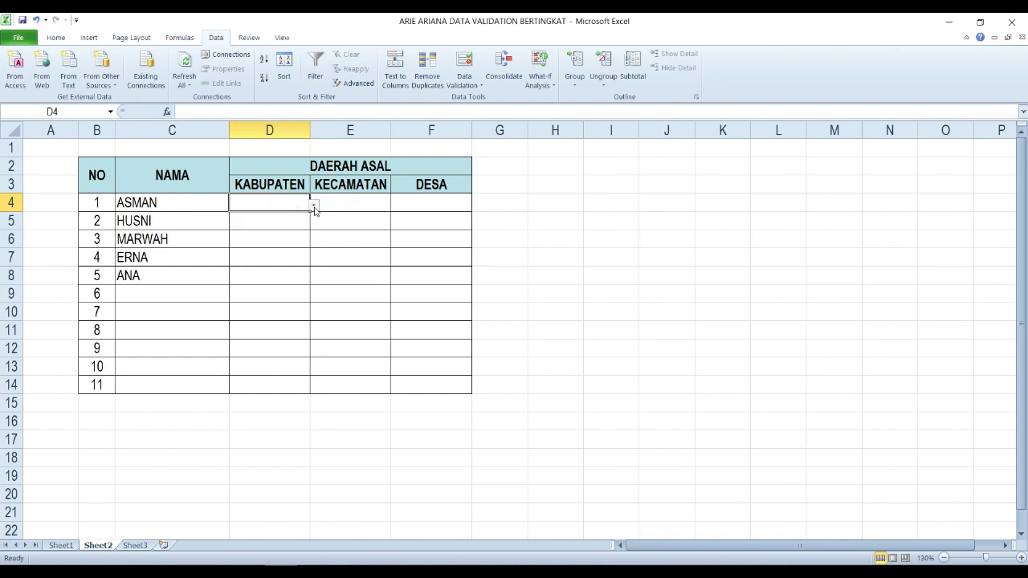
{"action": "left_click", "coordinate": [314, 205]}
{"action": "left_click", "coordinate": [296, 219]}
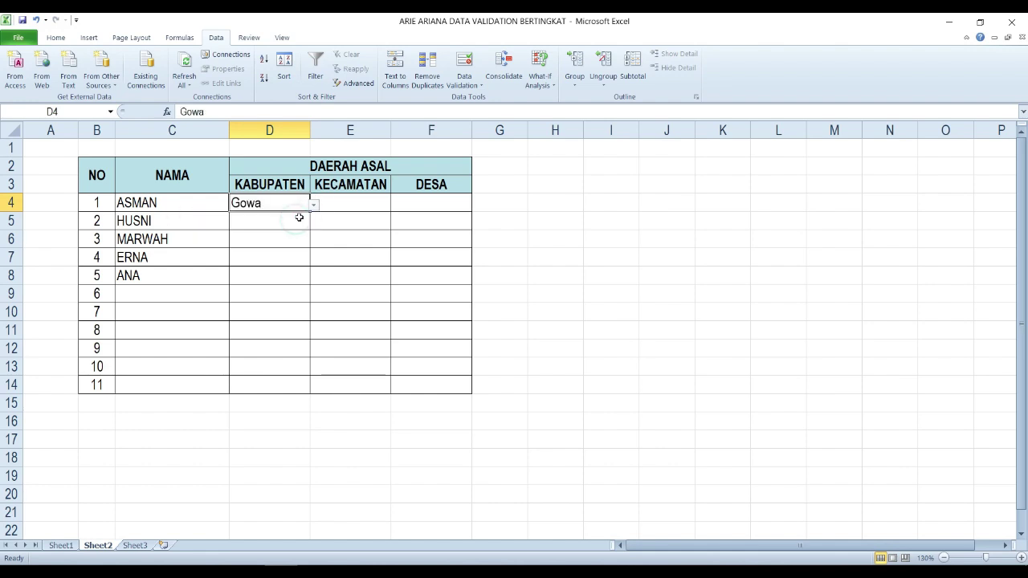
{"action": "left_click", "coordinate": [313, 204]}
{"action": "left_click", "coordinate": [285, 229]}
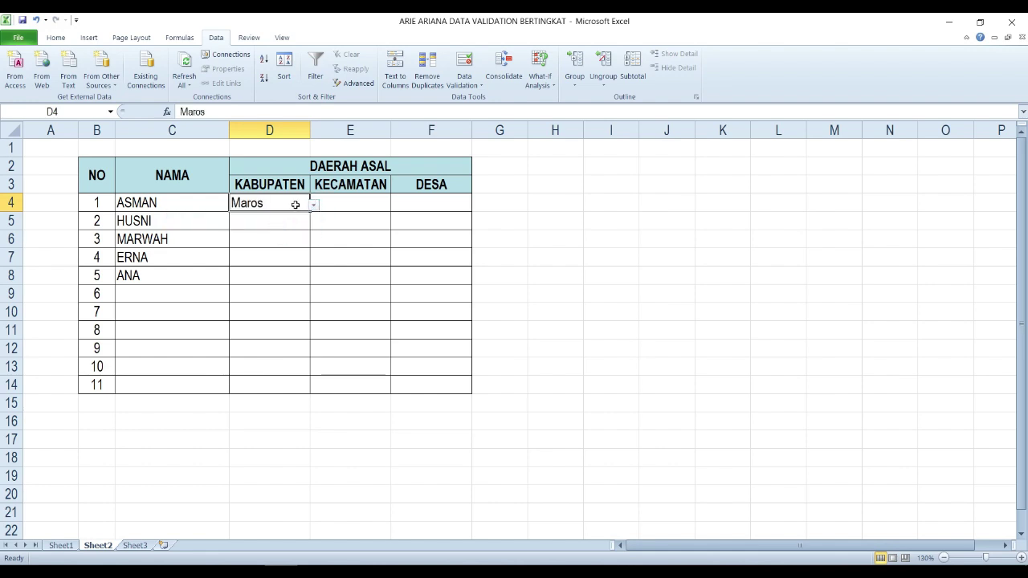
{"action": "left_click", "coordinate": [313, 204]}
{"action": "left_click", "coordinate": [303, 216]}
{"action": "left_click", "coordinate": [343, 205]}
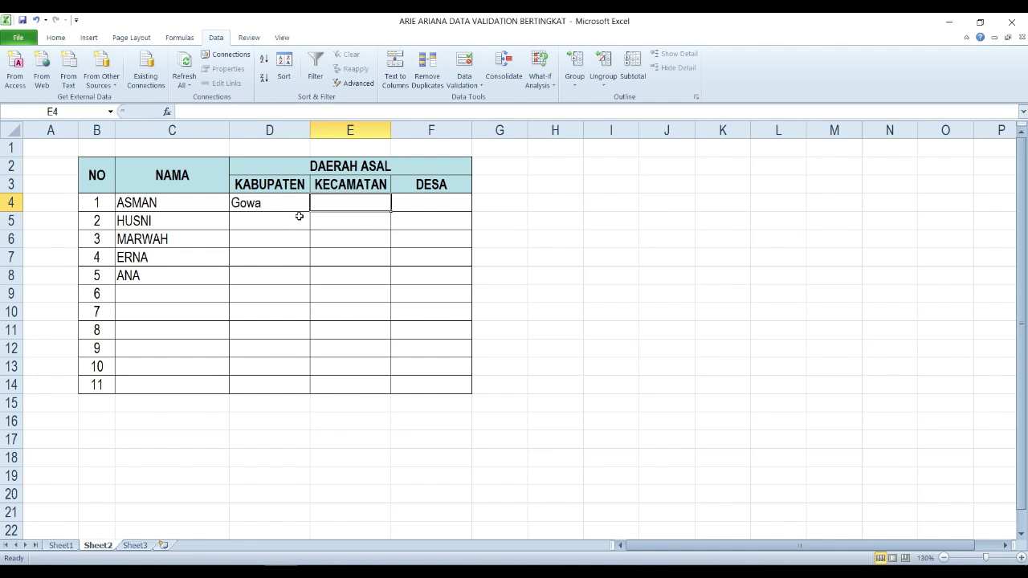
{"action": "left_click", "coordinate": [277, 202]}
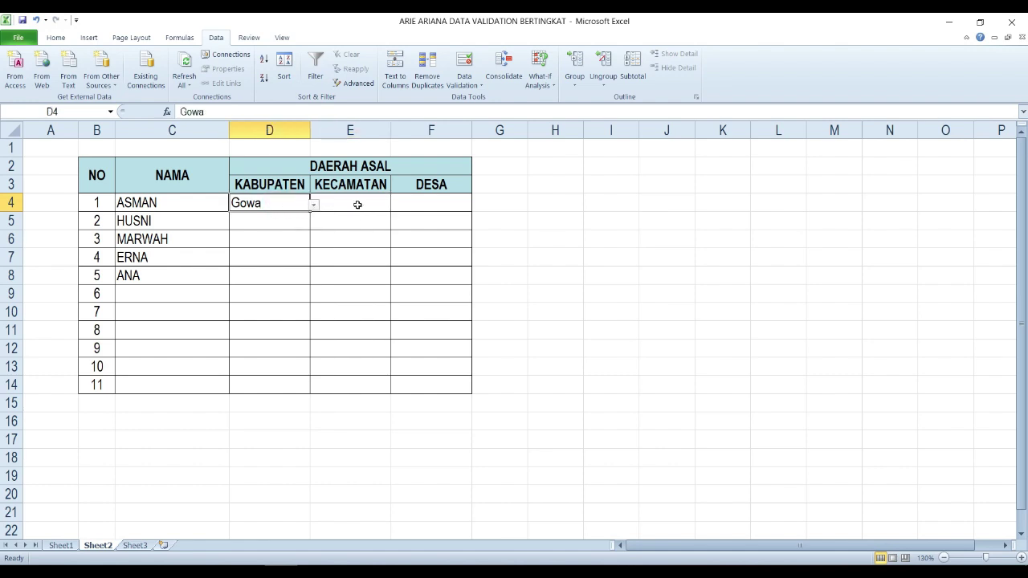
{"action": "key", "text": "Delete"}
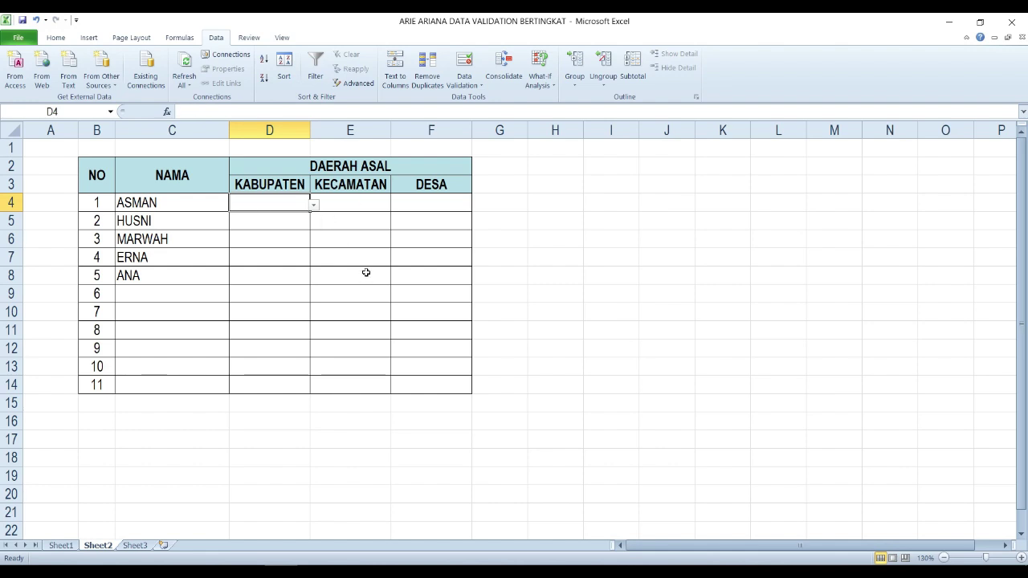
Step: Open data validation for cell E4 in the KECAMATAN column and allow a List
{"action": "key", "text": "Right"}
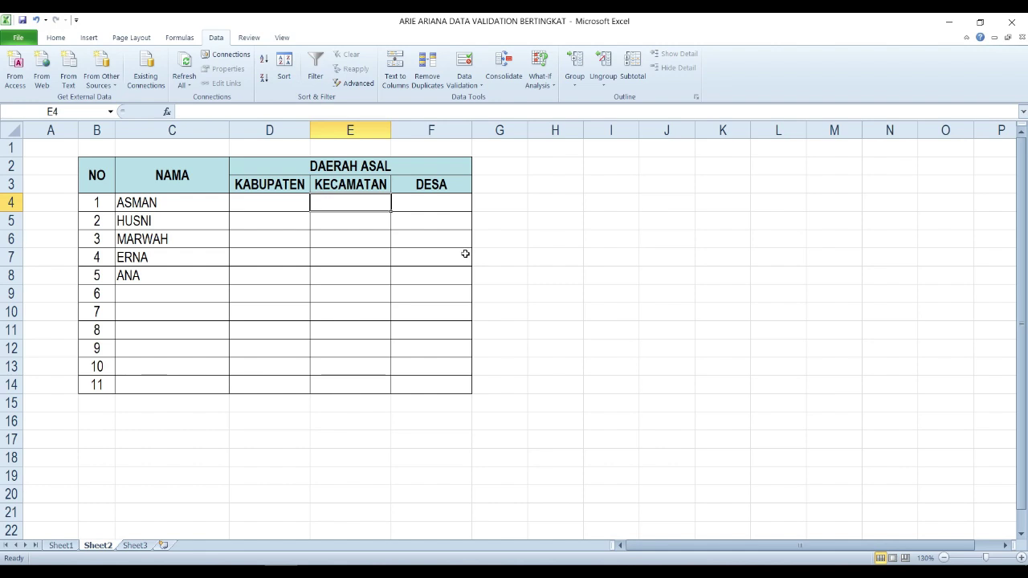
{"action": "left_click", "coordinate": [466, 81]}
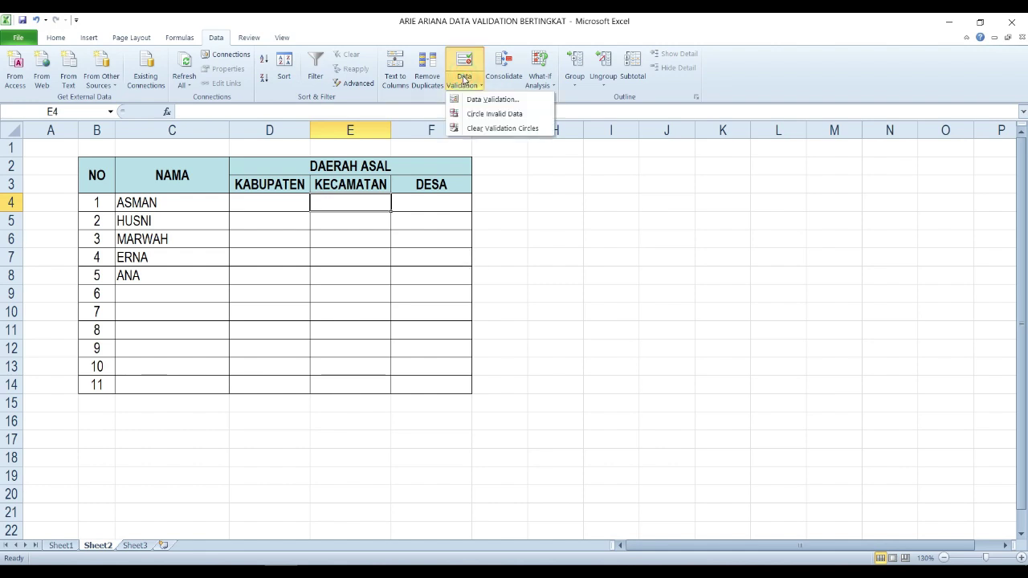
{"action": "left_click", "coordinate": [469, 101]}
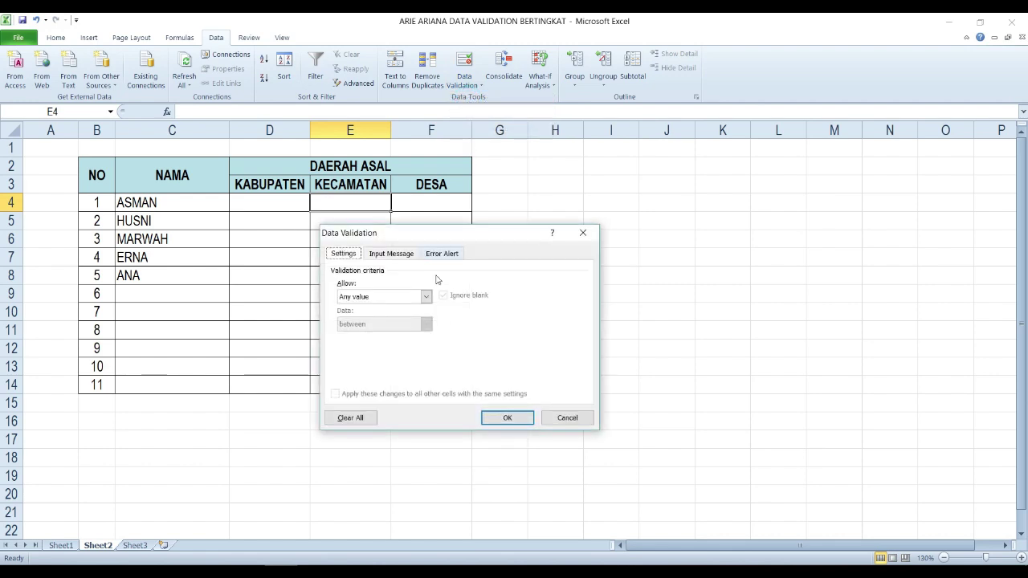
{"action": "left_click", "coordinate": [405, 296]}
{"action": "left_click", "coordinate": [390, 334]}
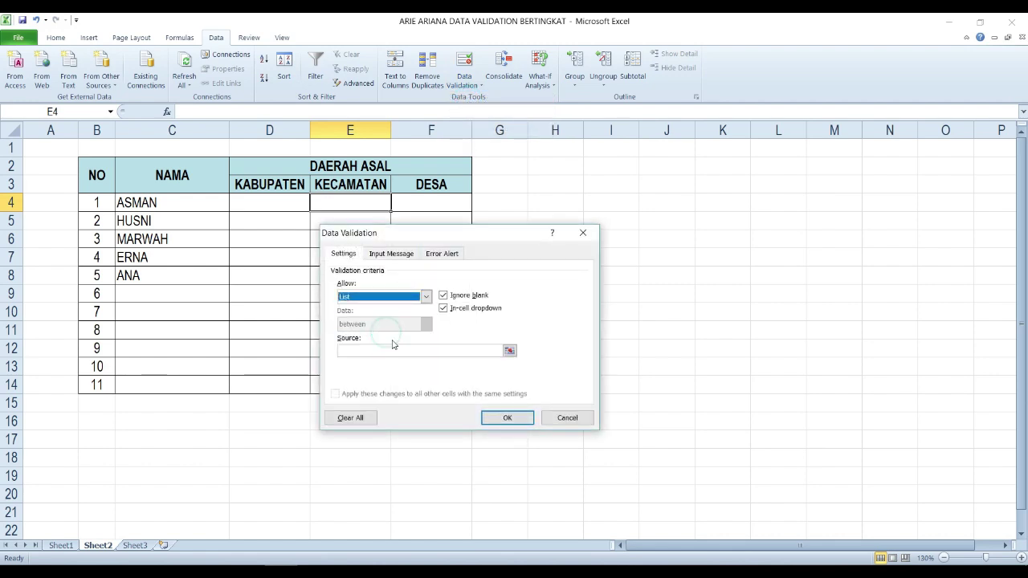
Step: Set the list source for E4 to =INDIRECT(D4) with a relative reference and accept the validation despite the error warning
{"action": "left_click", "coordinate": [406, 353]}
{"action": "left_click_drag", "start_coordinate": [450, 241], "coordinate": [608, 245]}
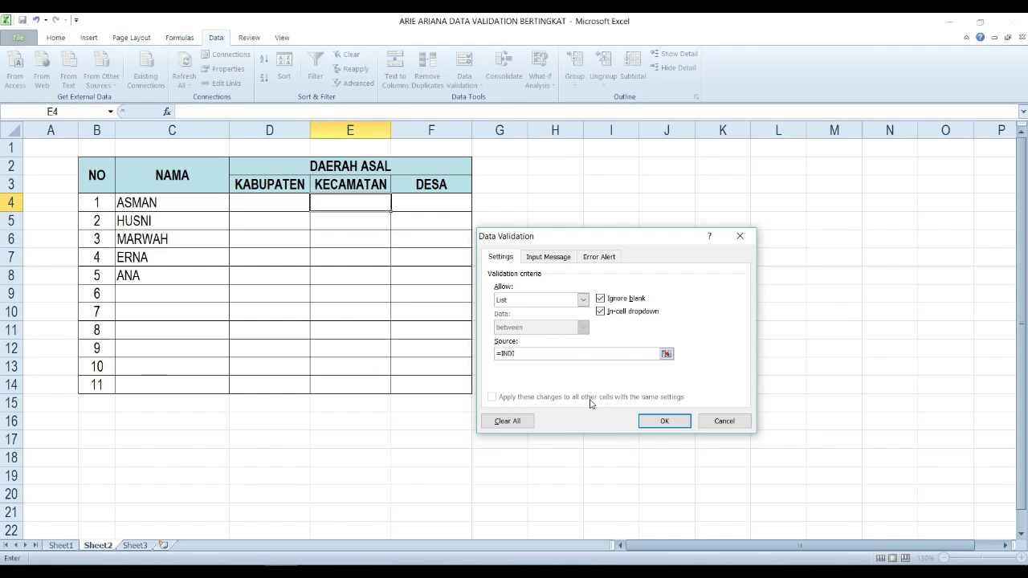
{"action": "type", "text": "T("}
{"action": "left_click", "coordinate": [288, 207]}
{"action": "key", "text": "Left"}
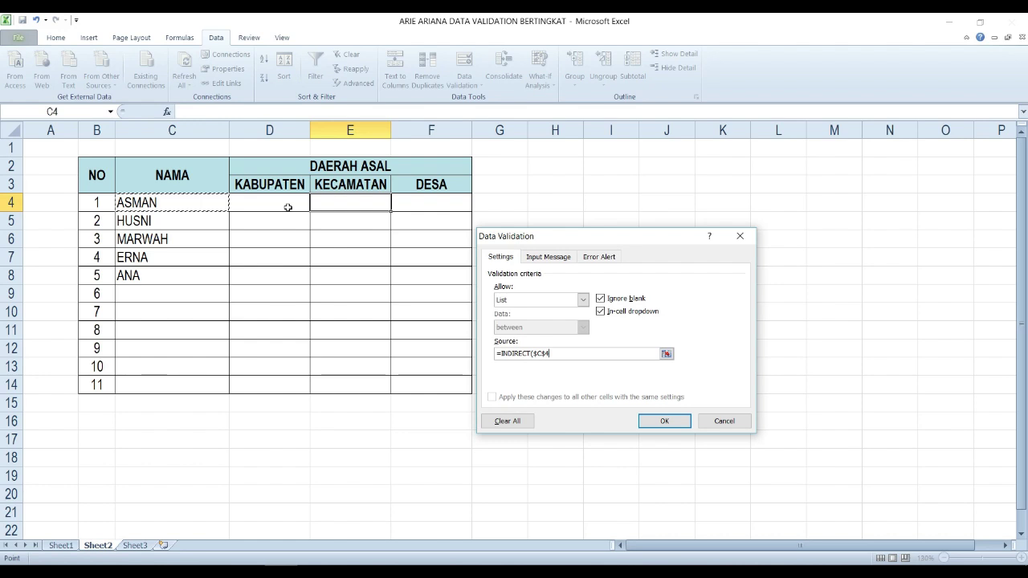
{"action": "key", "text": "BackSpace"}
{"action": "left_click", "coordinate": [276, 202]}
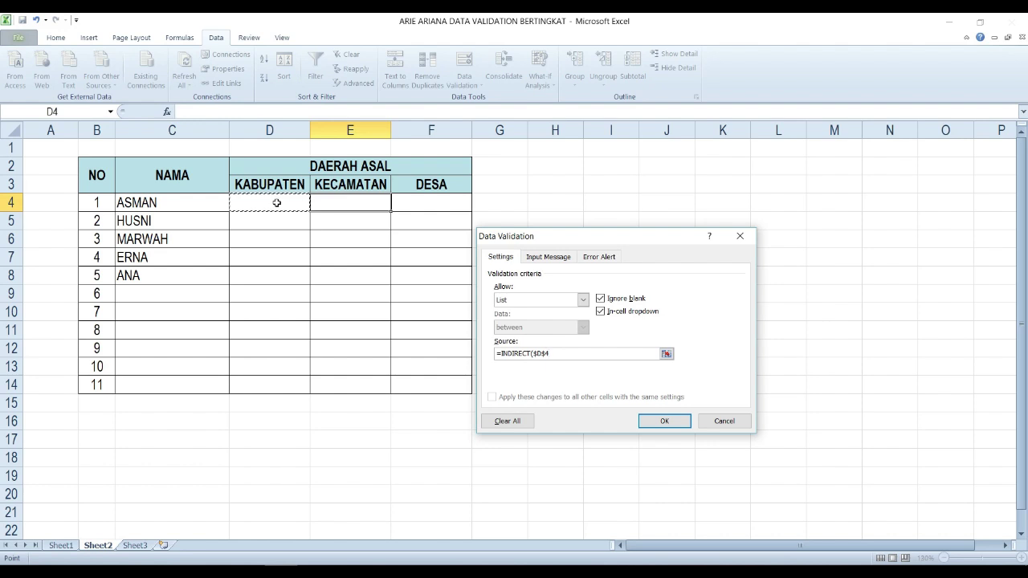
{"action": "key", "text": "F4"}
{"action": "key", "text": "F4"}
{"action": "key", "text": "F4"}
{"action": "type", "text": ")"}
{"action": "left_click", "coordinate": [657, 424]}
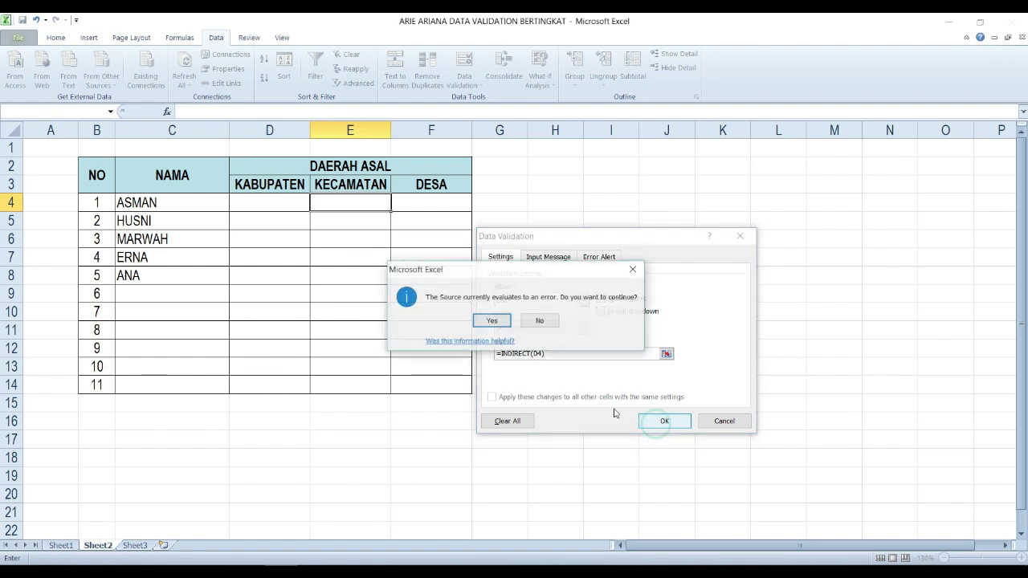
{"action": "left_click", "coordinate": [490, 322]}
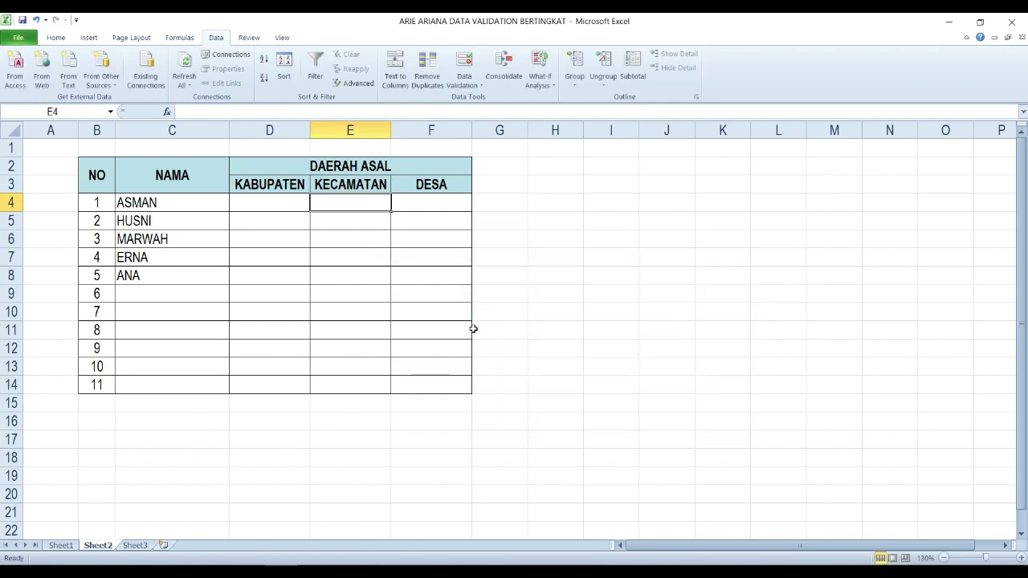
Step: Test the dependent dropdown by choosing Gowa in D4 and Biringbulu in E4, and clear E4
{"action": "left_click", "coordinate": [277, 205]}
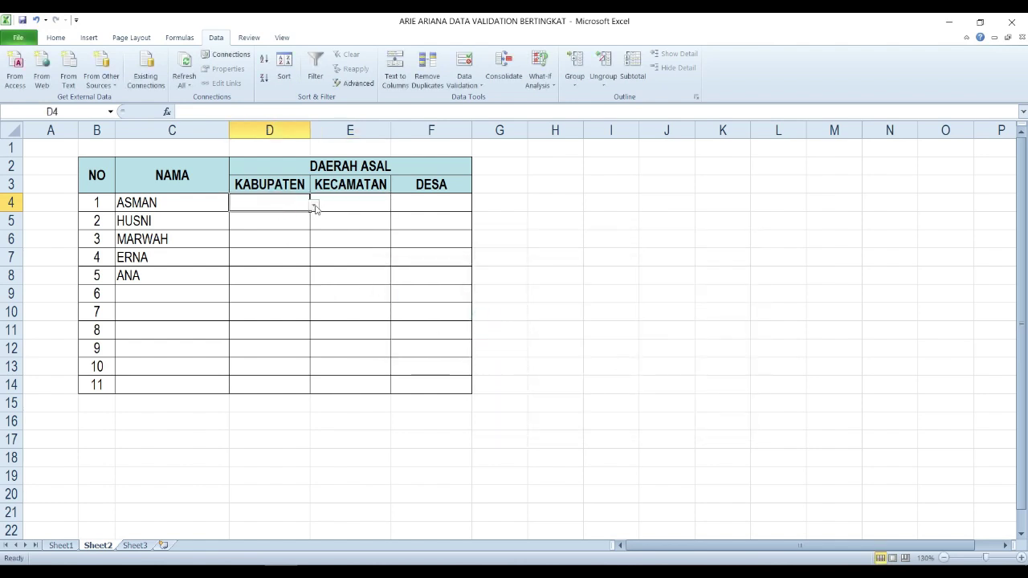
{"action": "left_click", "coordinate": [315, 205]}
{"action": "left_click", "coordinate": [297, 213]}
{"action": "left_click", "coordinate": [355, 204]}
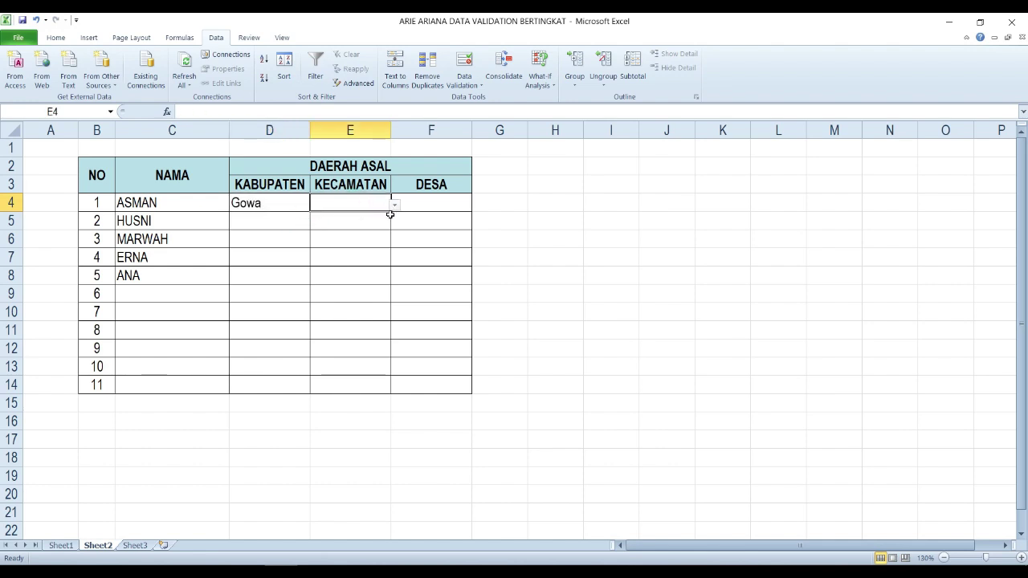
{"action": "left_click", "coordinate": [395, 205]}
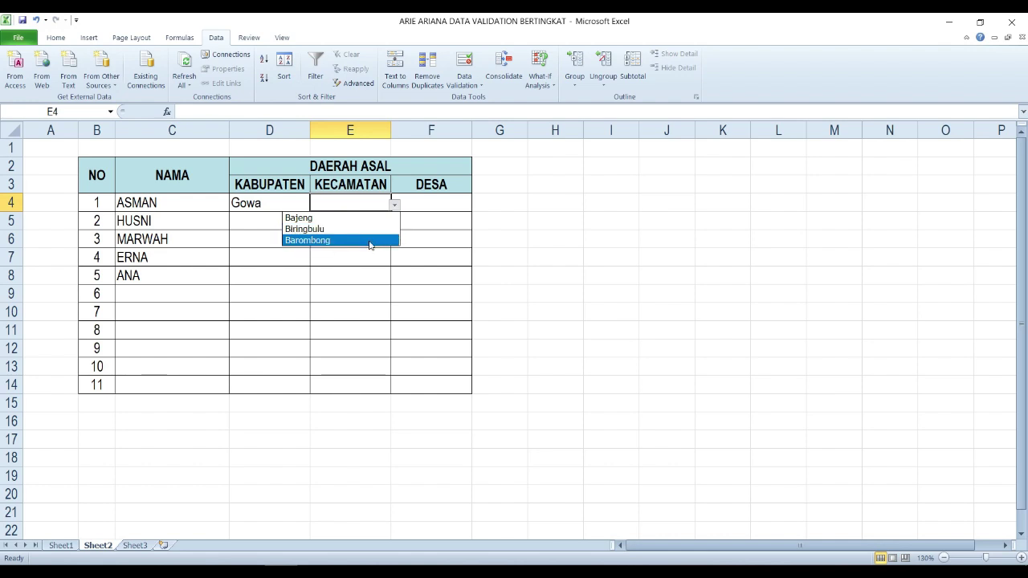
{"action": "left_click", "coordinate": [371, 233]}
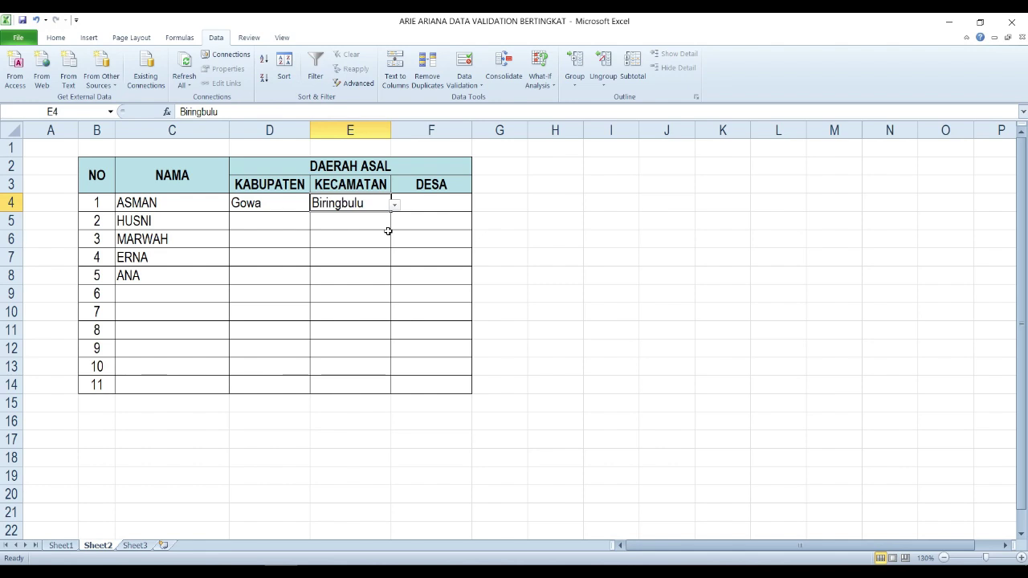
{"action": "key", "text": "Delete"}
Step: Test the dropdowns again with Maros in D4 and Bantimurung in E4, and clear both cells
{"action": "left_click", "coordinate": [268, 208]}
{"action": "left_click", "coordinate": [313, 205]}
{"action": "left_click", "coordinate": [299, 229]}
{"action": "left_click", "coordinate": [353, 207]}
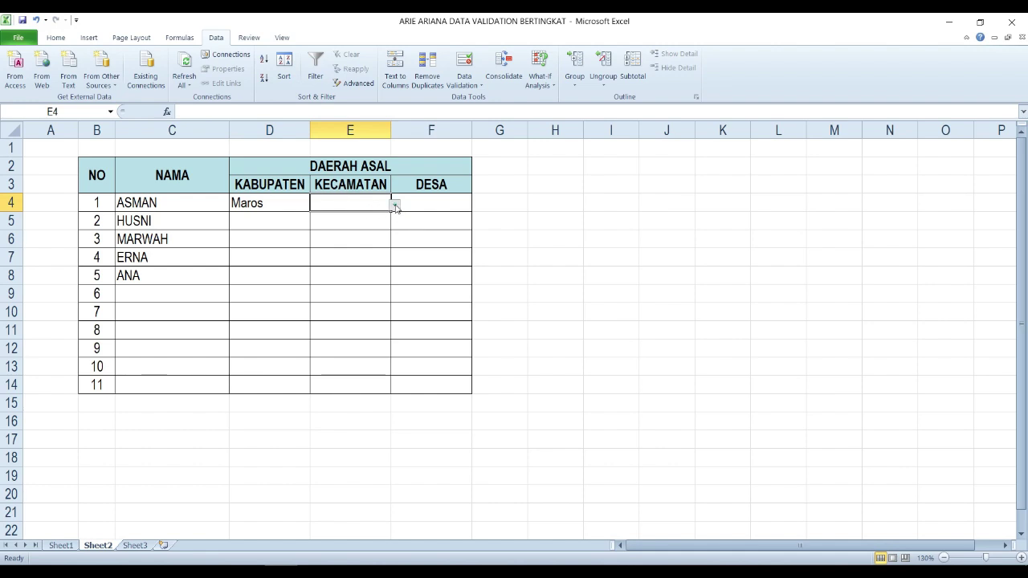
{"action": "left_click", "coordinate": [395, 207]}
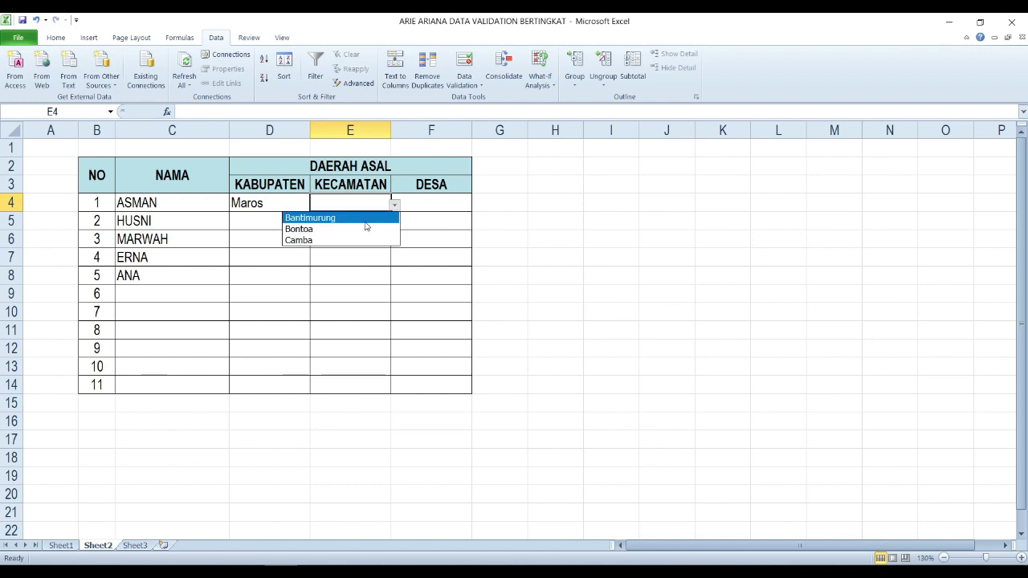
{"action": "left_click", "coordinate": [365, 224]}
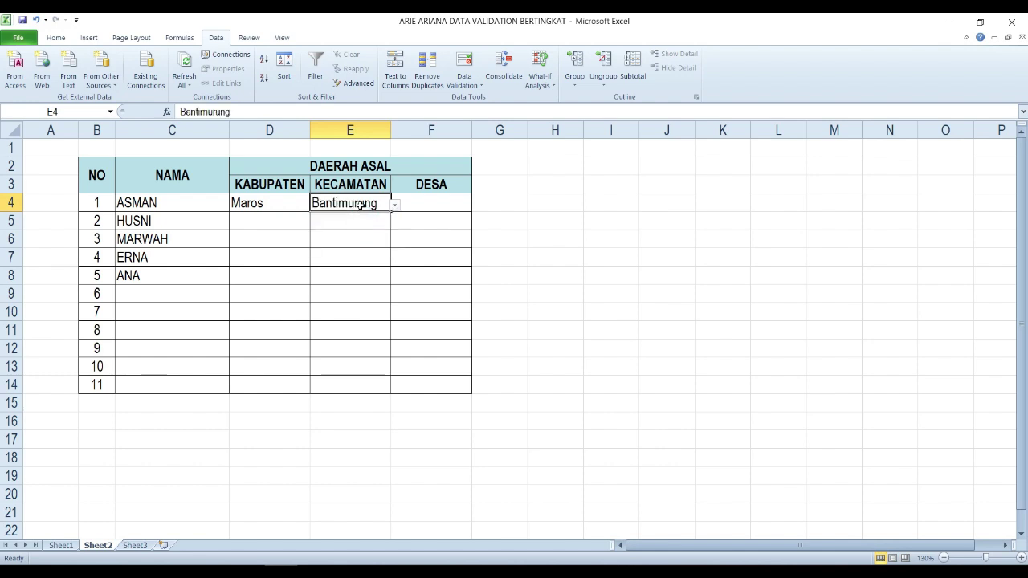
{"action": "left_click_drag", "start_coordinate": [298, 204], "coordinate": [325, 204]}
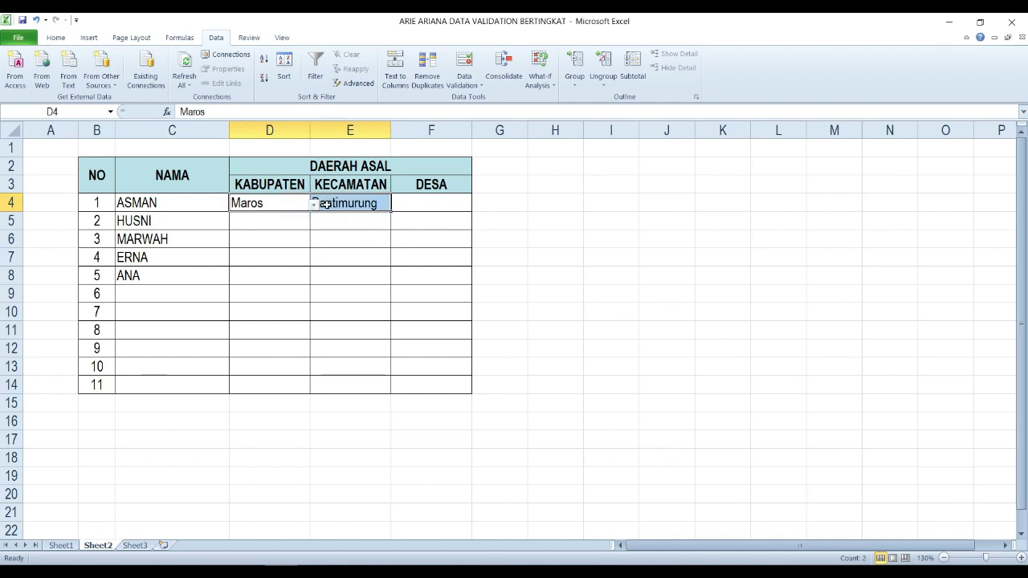
{"action": "key", "text": "Delete"}
Step: Apply data validation to cell F4 in the DESA column, allowing a List with the relative source =INDIRECT(E4)
{"action": "key", "text": "Right"}
{"action": "key", "text": "Right"}
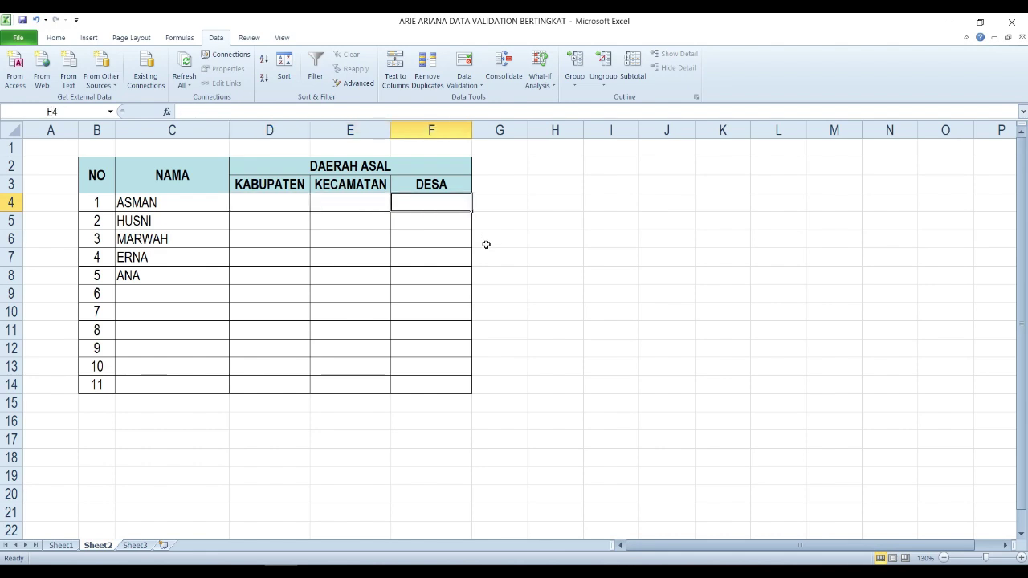
{"action": "left_click", "coordinate": [466, 69]}
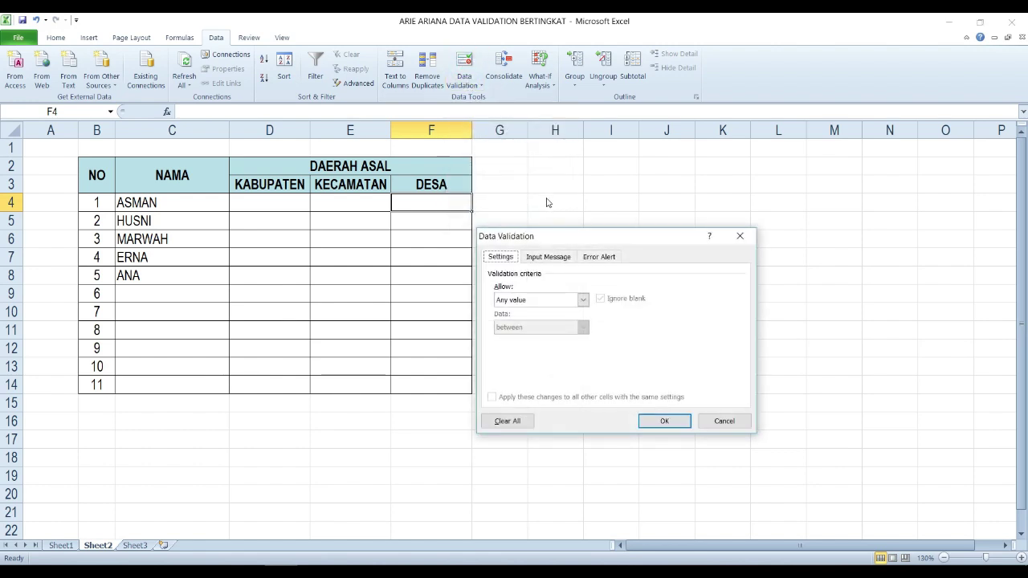
{"action": "left_click", "coordinate": [546, 300]}
{"action": "left_click", "coordinate": [549, 339]}
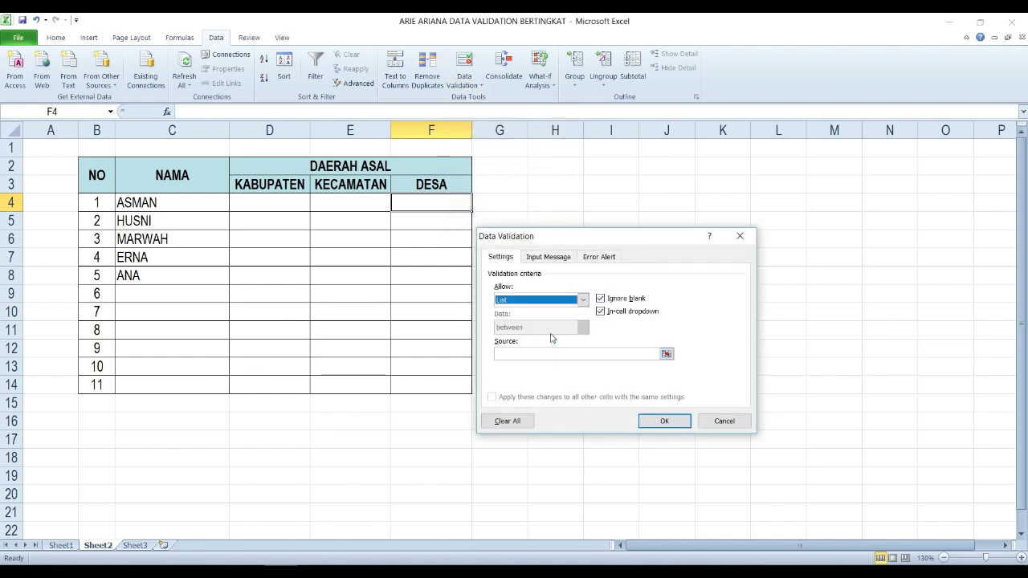
{"action": "left_click", "coordinate": [551, 355]}
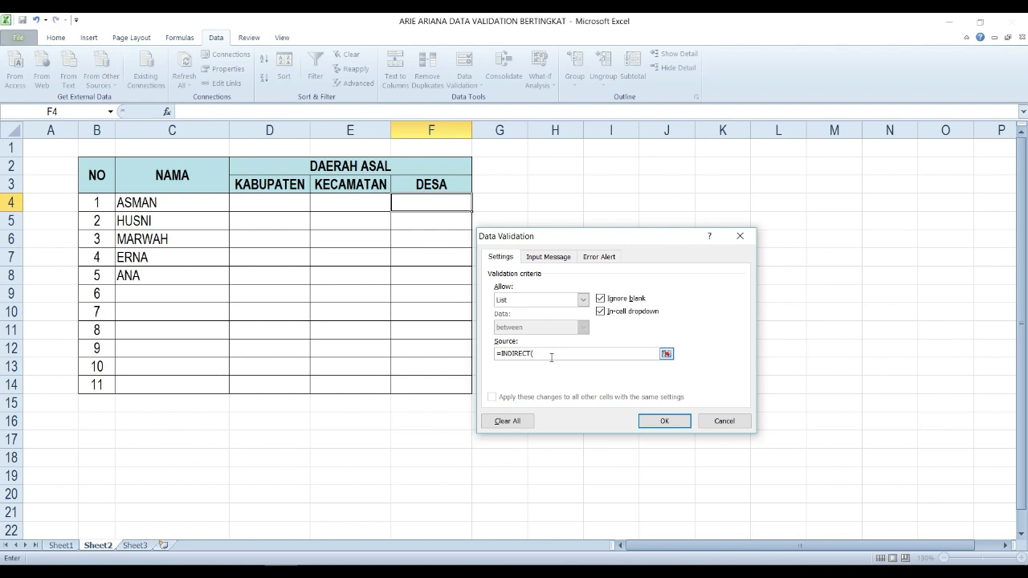
{"action": "left_click", "coordinate": [365, 205]}
{"action": "key", "text": "F4"}
{"action": "key", "text": "F4"}
{"action": "type", "text": ")"}
{"action": "left_click", "coordinate": [652, 421]}
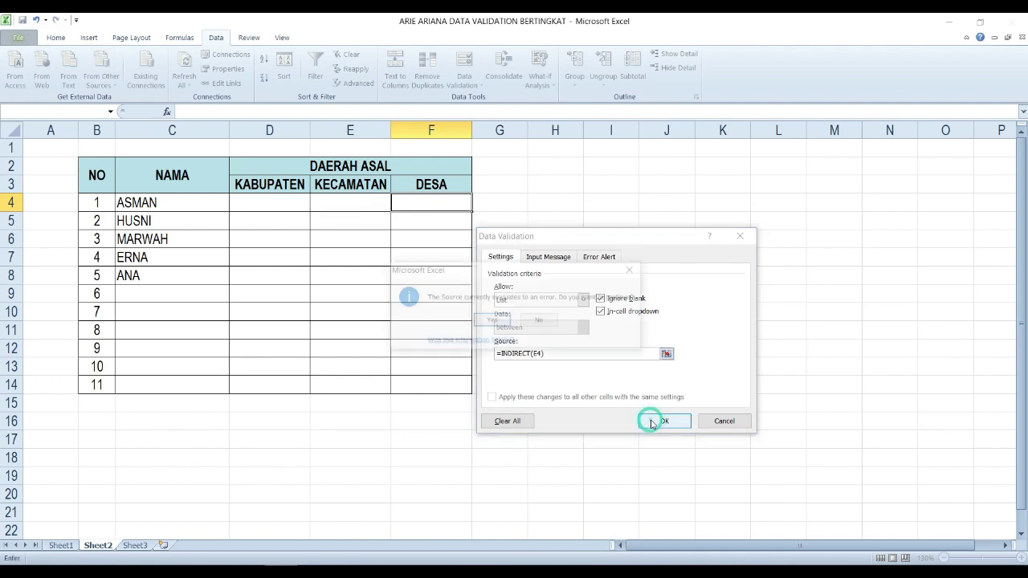
{"action": "left_click", "coordinate": [491, 321]}
{"action": "left_click", "coordinate": [446, 306]}
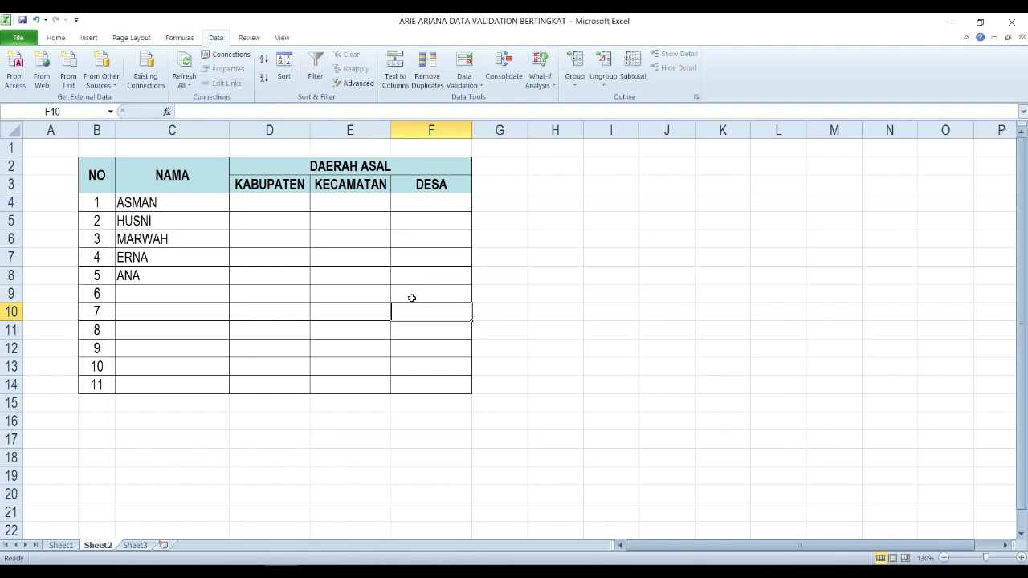
Step: Test the three-level dropdowns in row 4 by choosing Maros in D4, Camba in E4 and Benteng in F4
{"action": "left_click", "coordinate": [274, 204]}
{"action": "left_click", "coordinate": [313, 206]}
{"action": "left_click", "coordinate": [292, 226]}
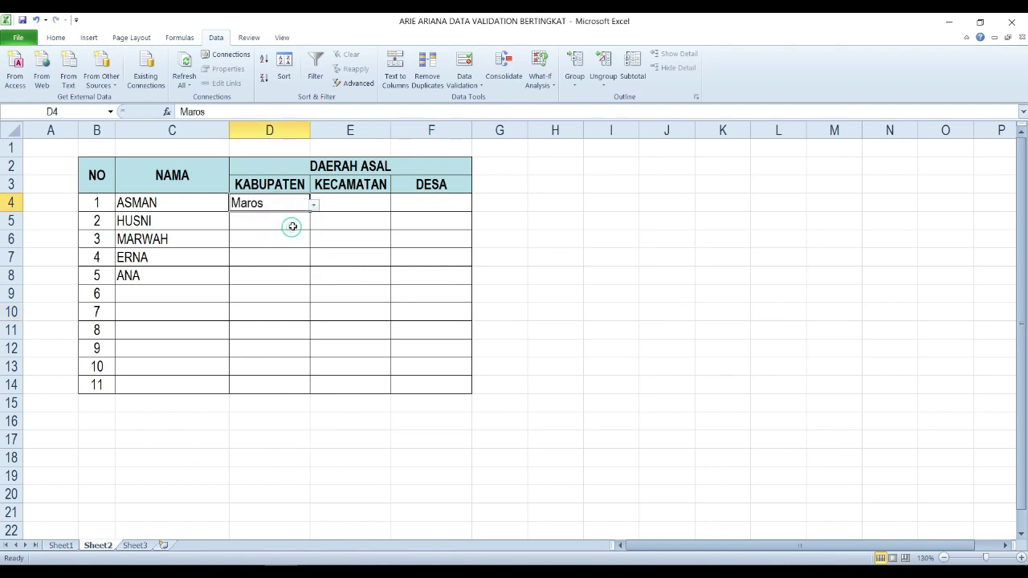
{"action": "left_click", "coordinate": [352, 202]}
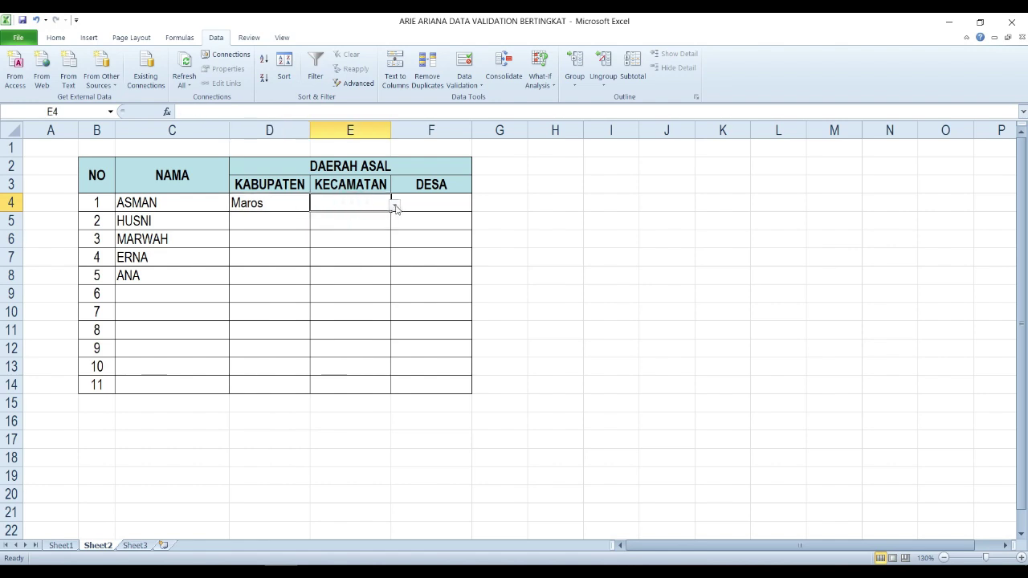
{"action": "left_click", "coordinate": [395, 205]}
{"action": "left_click", "coordinate": [374, 241]}
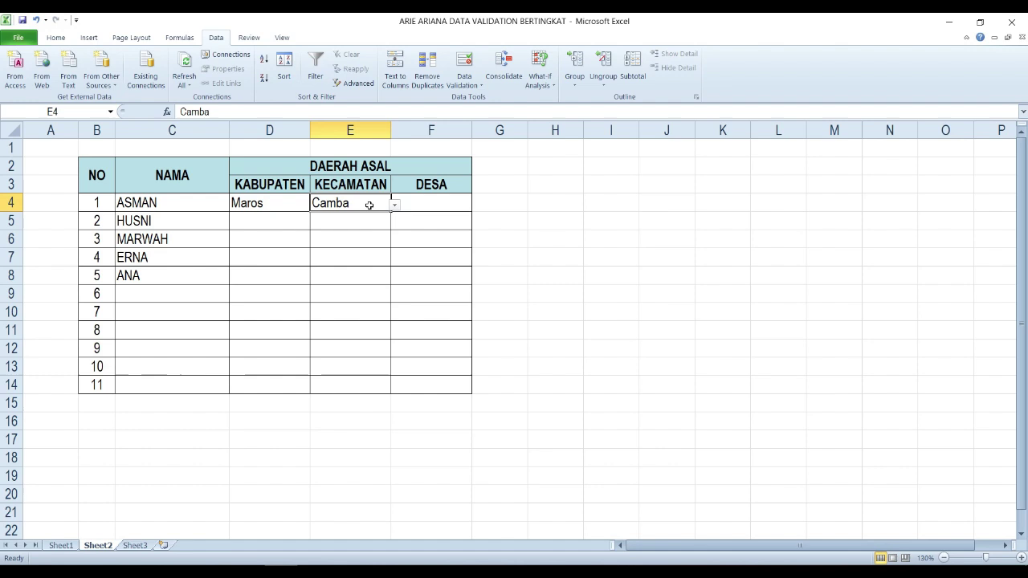
{"action": "left_click", "coordinate": [419, 203]}
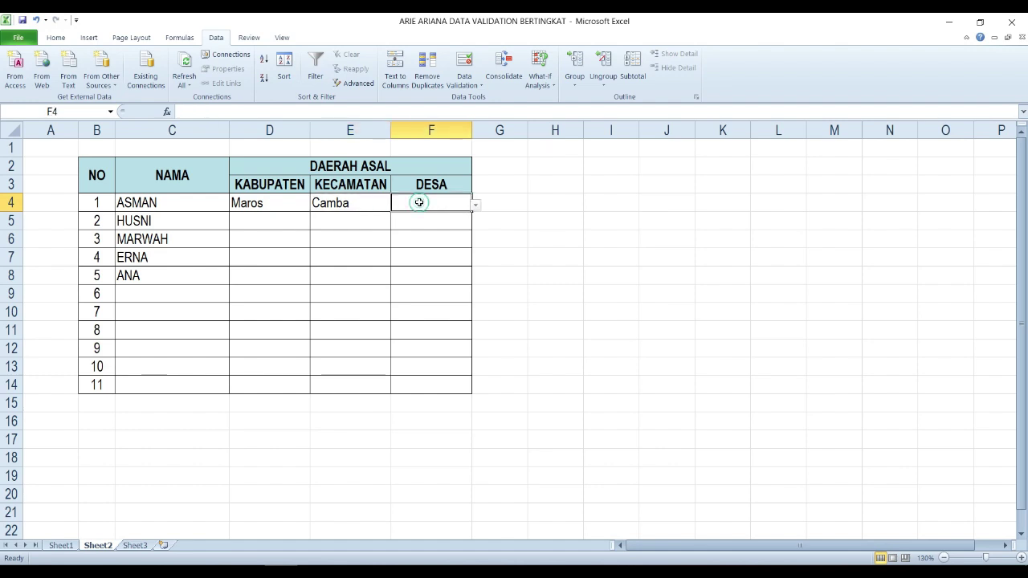
{"action": "left_click", "coordinate": [474, 207]}
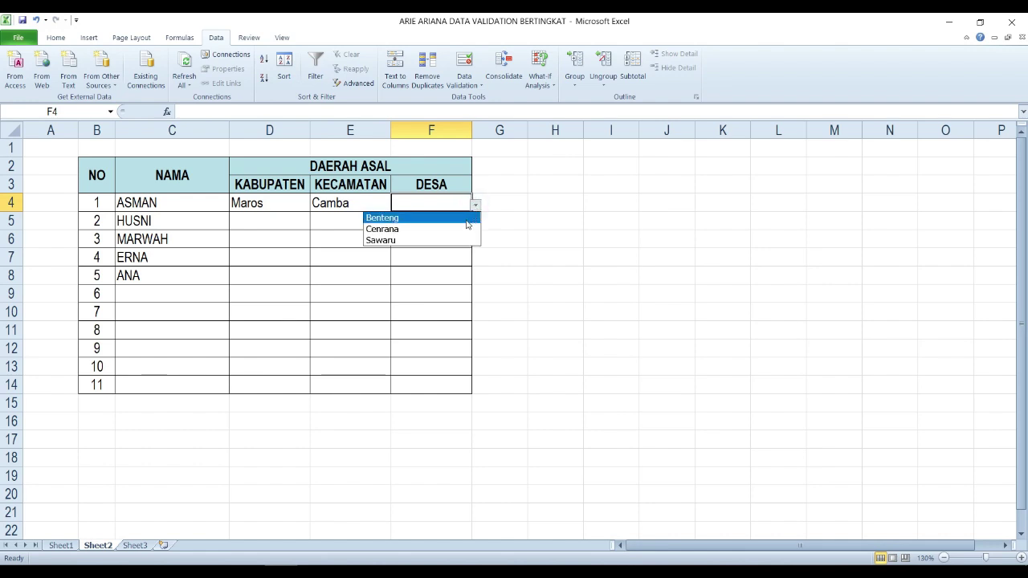
{"action": "left_click", "coordinate": [458, 219]}
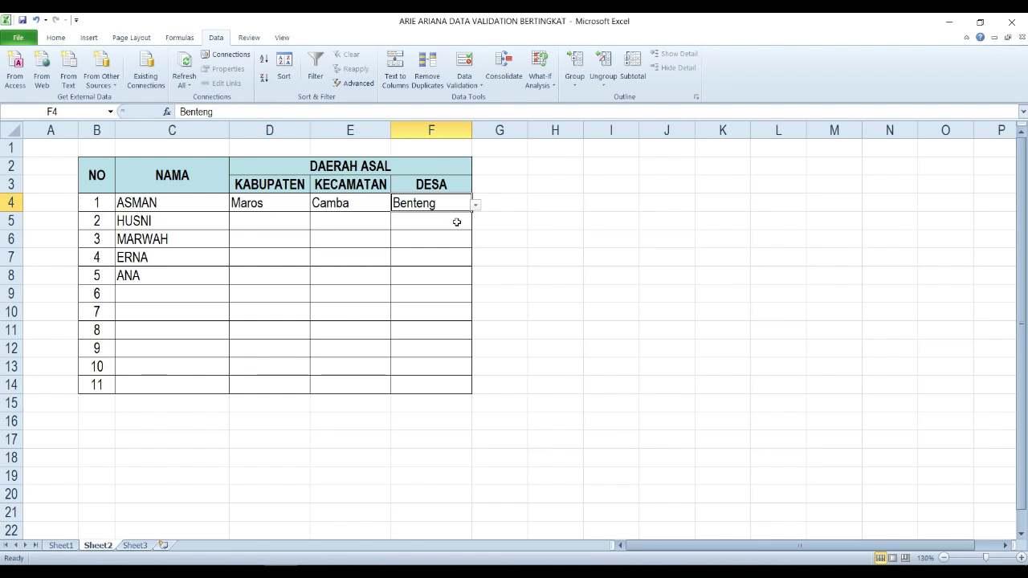
Step: Change the KECAMATAN in E4 to Bantimurung and choose Alatengae as the DESA in F4
{"action": "left_click", "coordinate": [373, 203]}
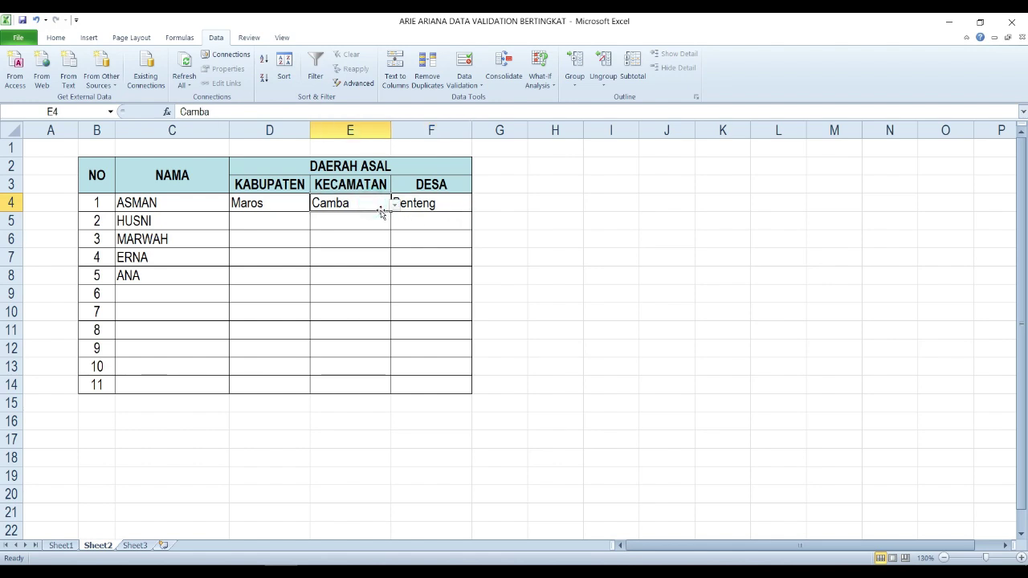
{"action": "left_click", "coordinate": [434, 205]}
{"action": "left_click", "coordinate": [366, 204]}
{"action": "left_click", "coordinate": [394, 205]}
{"action": "left_click", "coordinate": [374, 217]}
{"action": "left_click", "coordinate": [441, 211]}
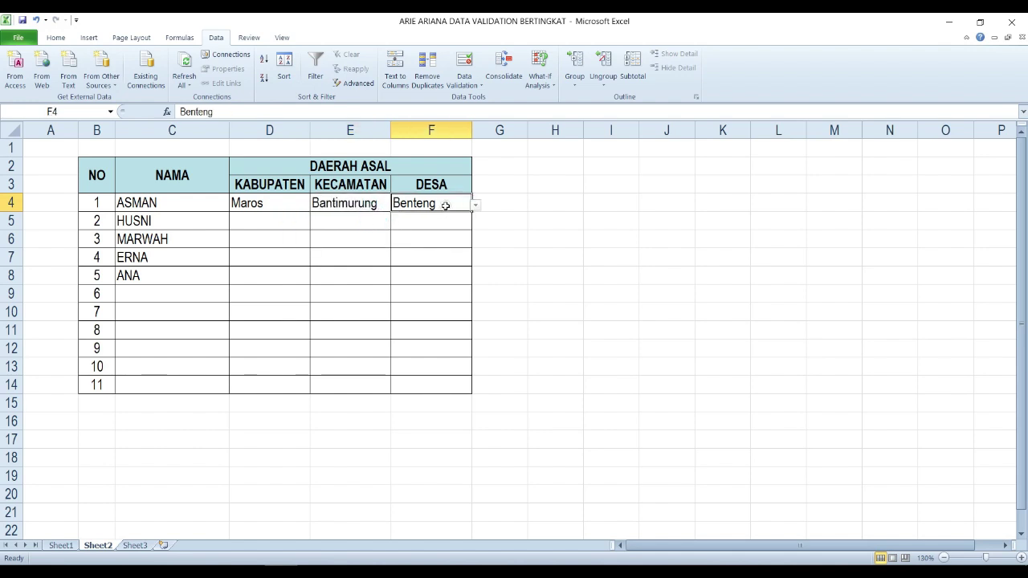
{"action": "left_click", "coordinate": [477, 208]}
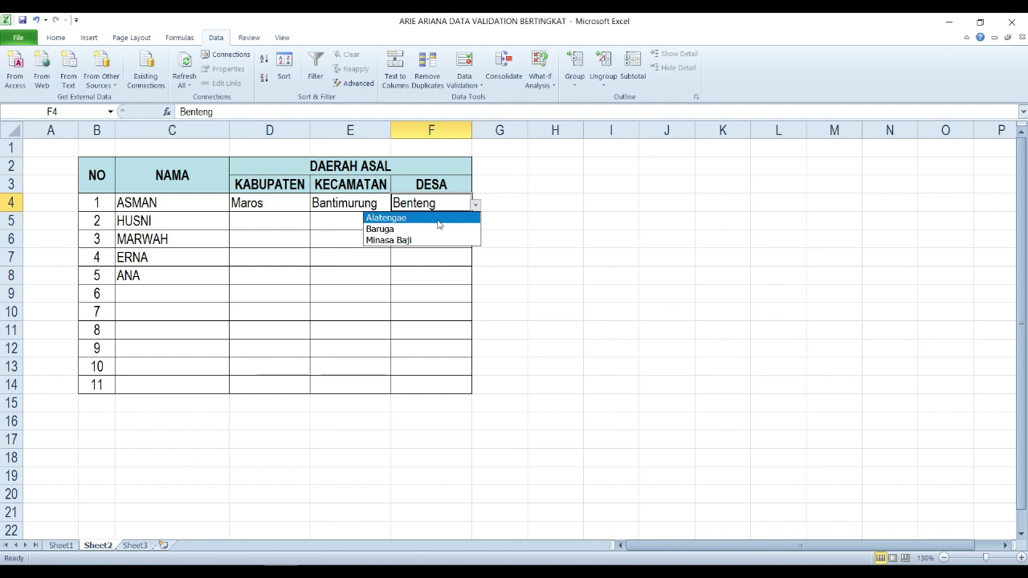
{"action": "left_click", "coordinate": [436, 218]}
{"action": "left_click", "coordinate": [435, 240]}
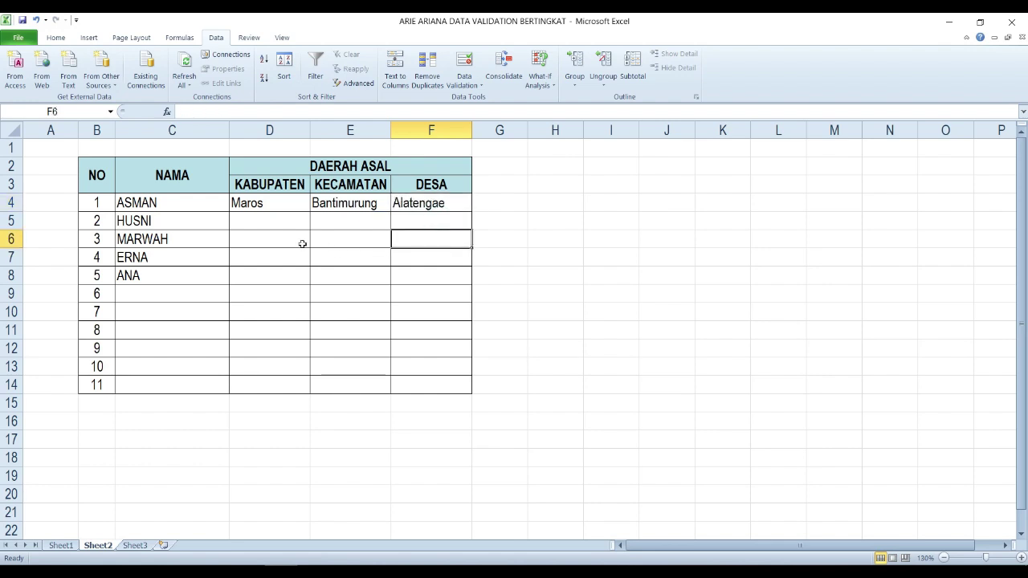
Step: Clear the test entries from cells D4:F4
{"action": "left_click", "coordinate": [279, 206]}
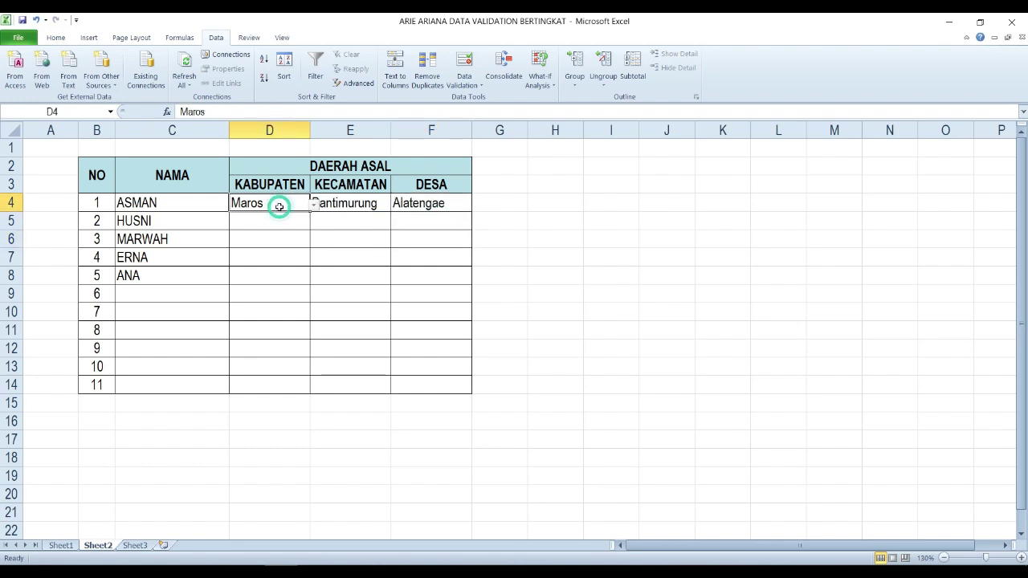
{"action": "left_click", "coordinate": [282, 203]}
{"action": "left_click_drag", "start_coordinate": [282, 203], "coordinate": [406, 214]}
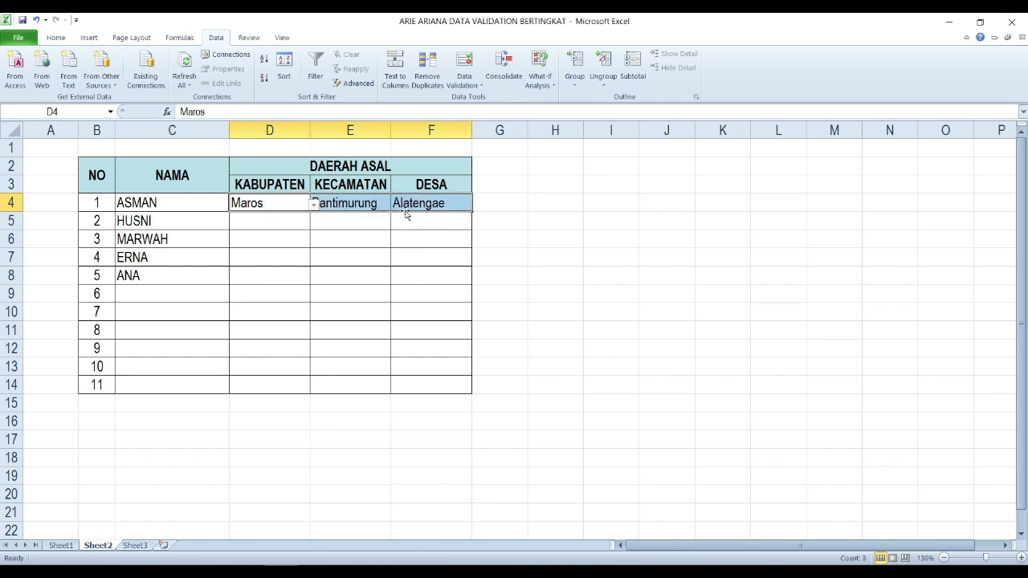
{"action": "key", "text": "Delete"}
{"action": "key", "text": "Left"}
{"action": "key", "text": "Right"}
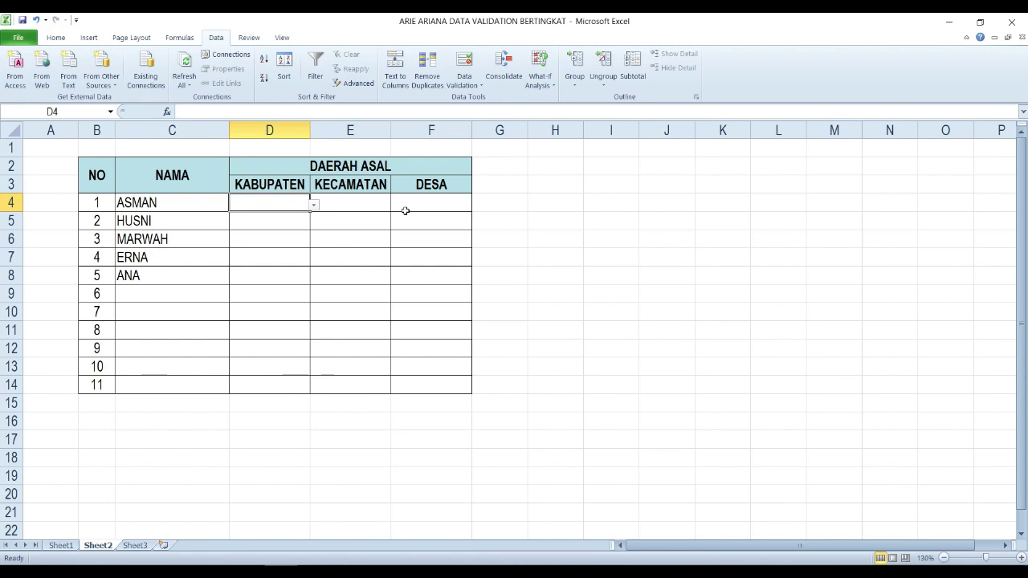
Step: Copy the validated cells D4:F4 to the rest of the table, D5:F14
{"action": "key", "text": "shift+Right"}
{"action": "key", "text": "shift+Right"}
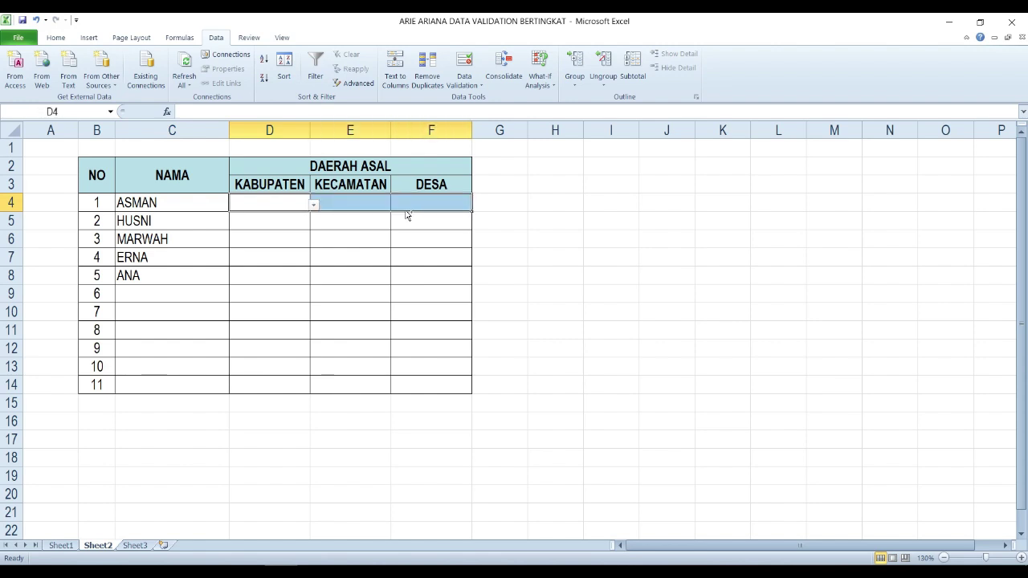
{"action": "key", "text": "ctrl+c"}
{"action": "left_click_drag", "start_coordinate": [290, 220], "coordinate": [424, 381]}
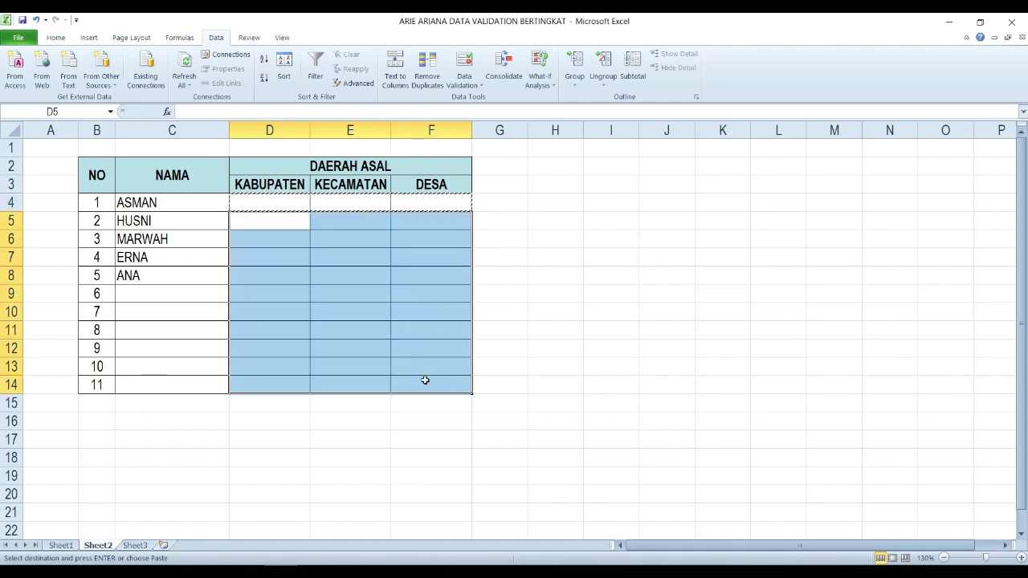
{"action": "left_click", "coordinate": [476, 363]}
{"action": "key", "text": "Return"}
{"action": "left_click_drag", "start_coordinate": [292, 207], "coordinate": [471, 392]}
{"action": "left_click", "coordinate": [301, 278]}
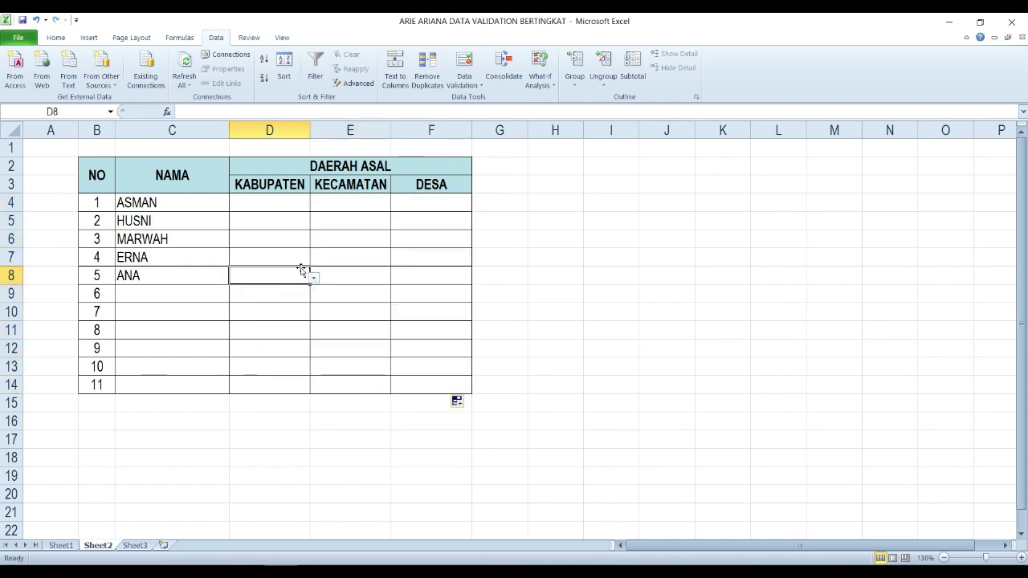
Step: Try to enter a sixth person's name in C9 of the NAMA column
{"action": "left_click", "coordinate": [178, 288]}
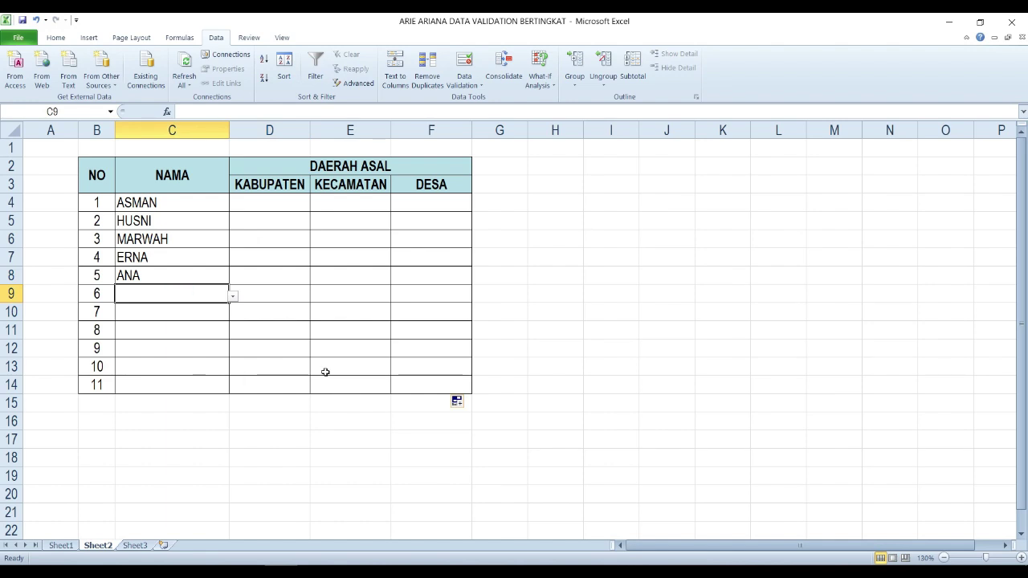
{"action": "type", "text": "YUSUF"}
{"action": "key", "text": "Return"}
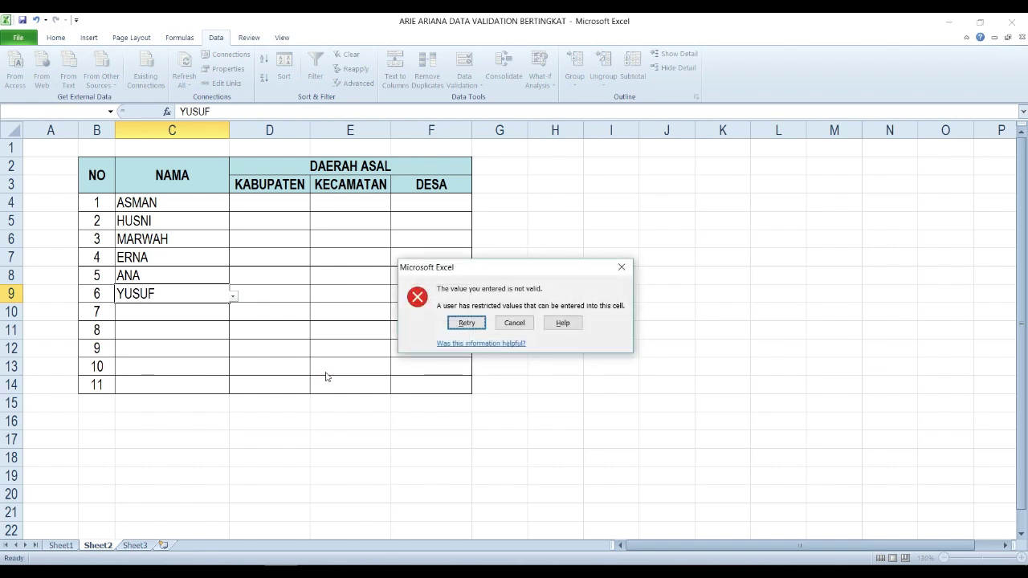
{"action": "key", "text": "Return"}
{"action": "key", "text": "Escape"}
{"action": "key", "text": "Up"}
{"action": "key", "text": "Up"}
{"action": "key", "text": "Up"}
{"action": "key", "text": "Up"}
{"action": "key", "text": "Up"}
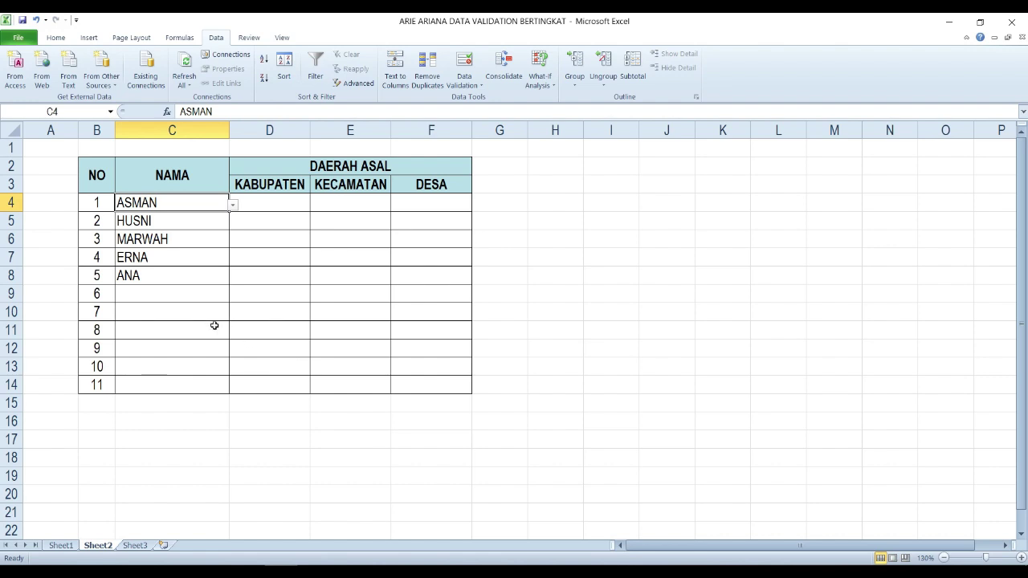
{"action": "left_click", "coordinate": [208, 298]}
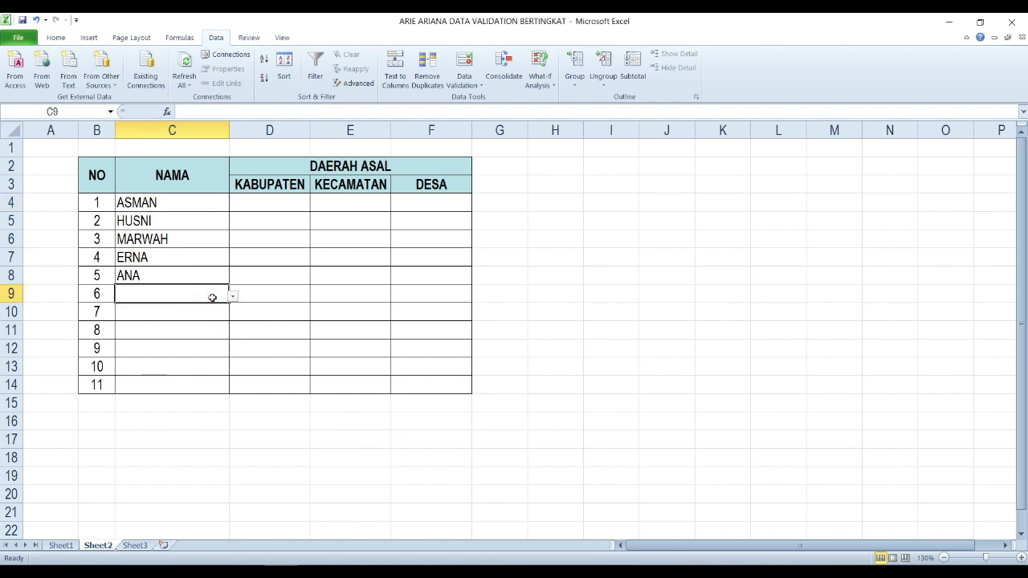
Step: Fill row 4 from the dropdowns with KABUPATEN Gowa, KECAMATAN Biringbulu and DESA Baturappe
{"action": "left_click", "coordinate": [295, 200]}
{"action": "left_click", "coordinate": [313, 205]}
{"action": "left_click", "coordinate": [297, 215]}
{"action": "left_click", "coordinate": [348, 204]}
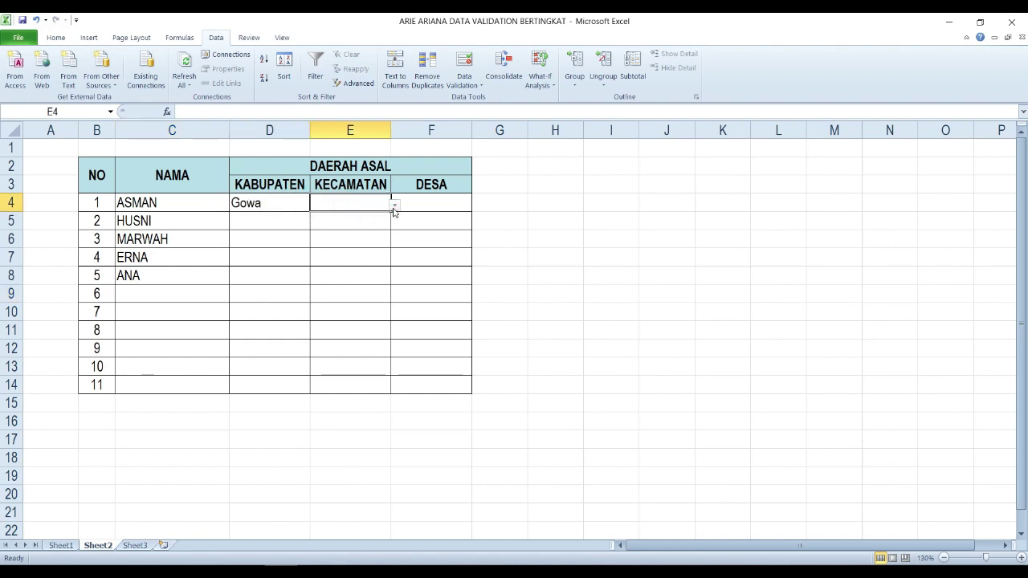
{"action": "left_click", "coordinate": [394, 207]}
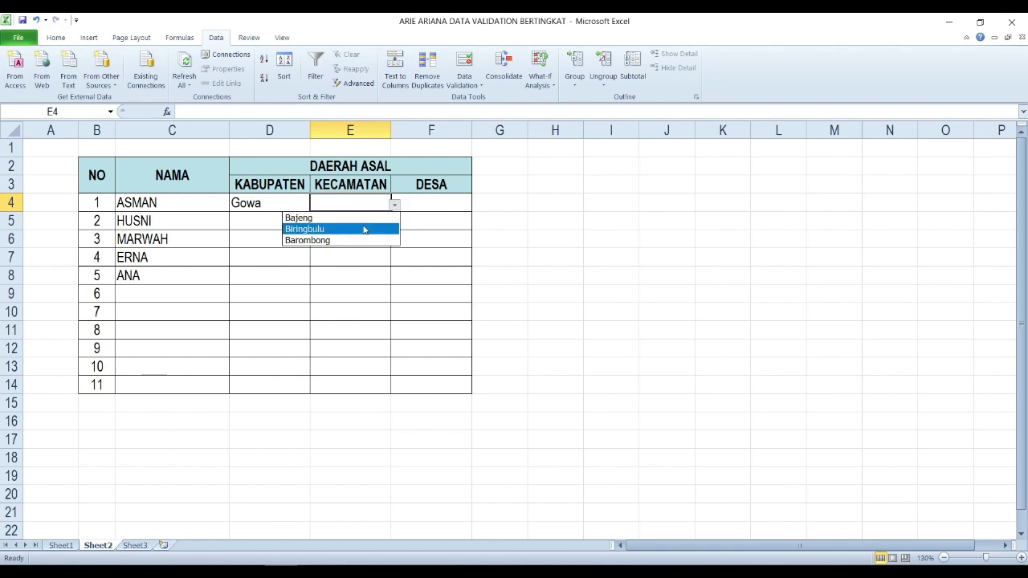
{"action": "left_click", "coordinate": [320, 231]}
{"action": "left_click", "coordinate": [434, 201]}
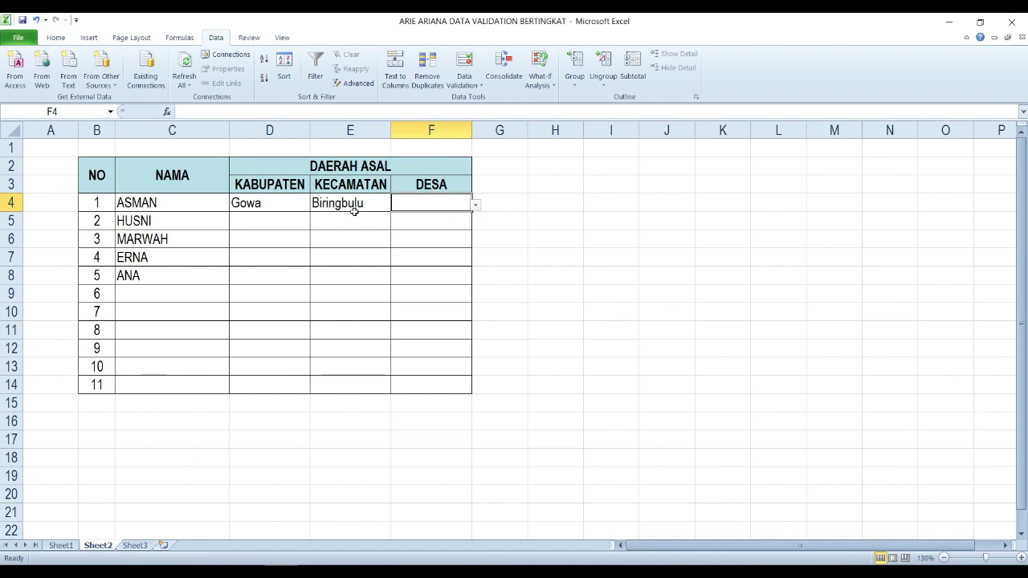
{"action": "left_click", "coordinate": [476, 206]}
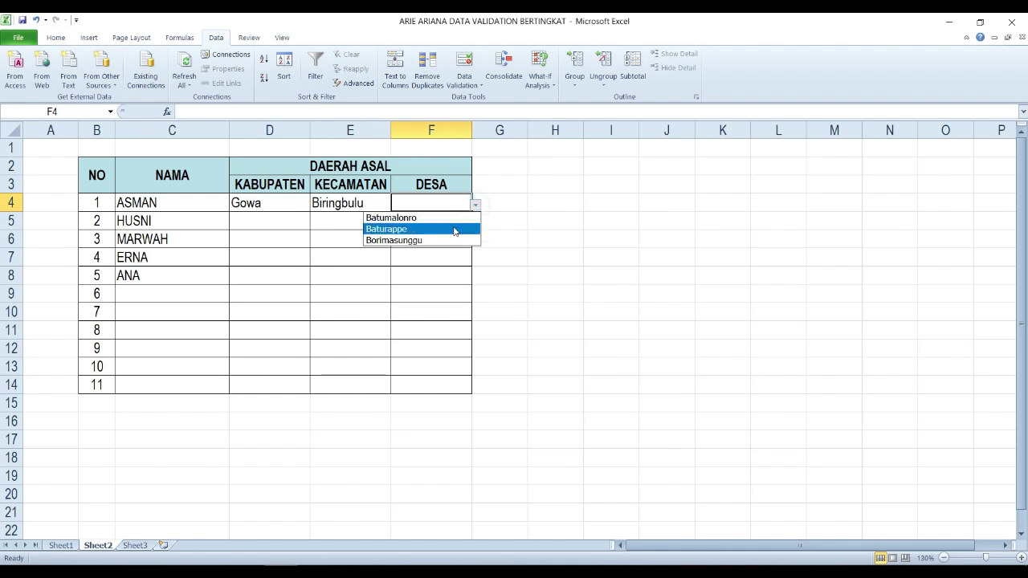
{"action": "left_click", "coordinate": [452, 228]}
{"action": "left_click", "coordinate": [423, 235]}
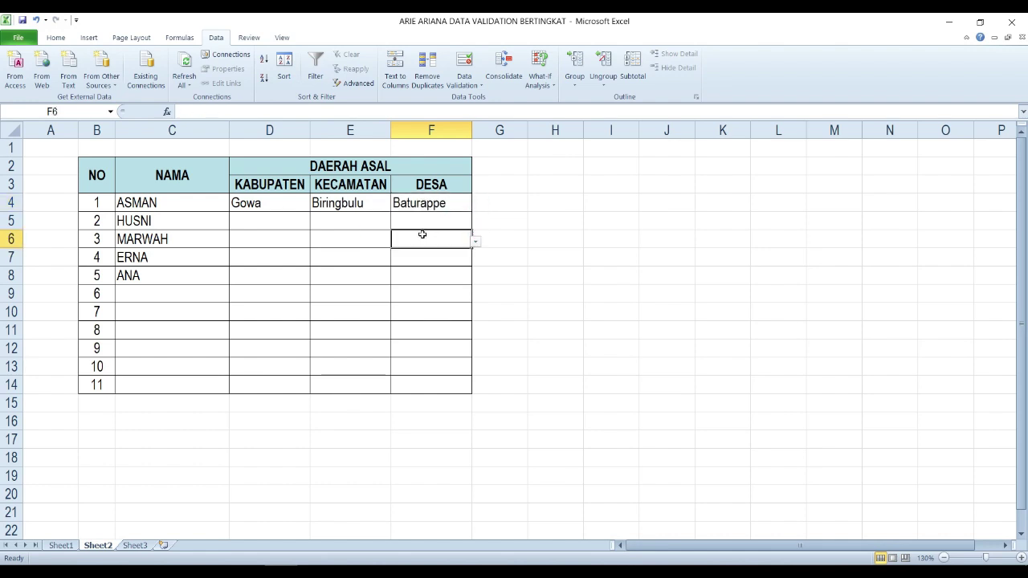
Step: Fill row 5 from the dropdowns with KABUPATEN Maros, KECAMATAN Bantimurung and DESA Baruga
{"action": "left_click", "coordinate": [265, 219]}
{"action": "left_click", "coordinate": [314, 224]}
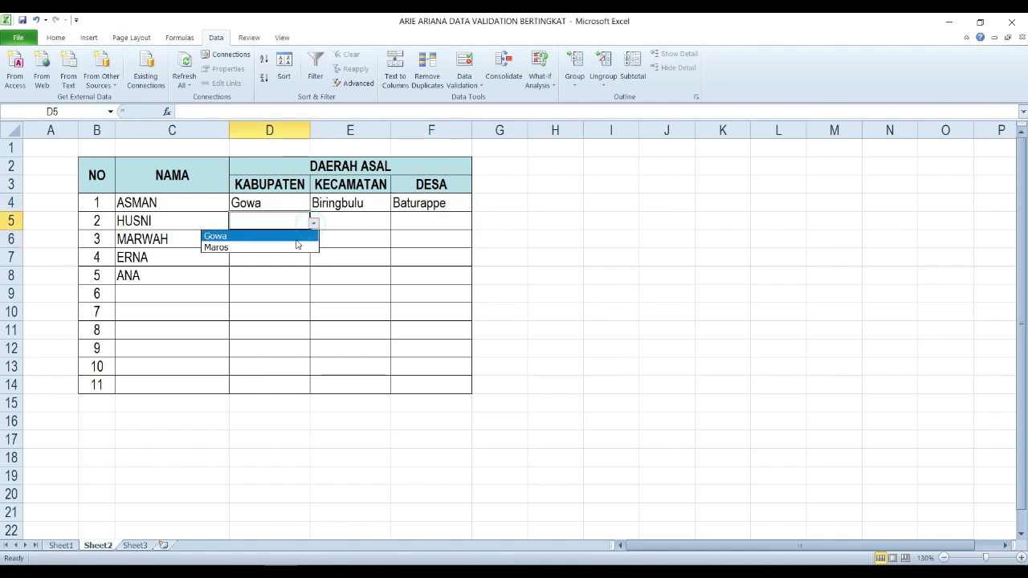
{"action": "left_click", "coordinate": [286, 248]}
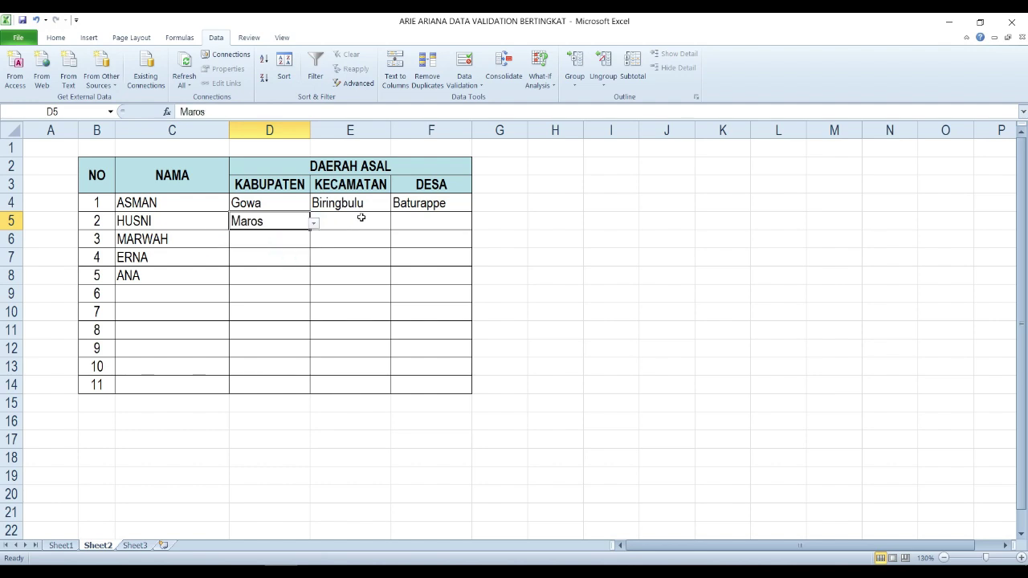
{"action": "left_click", "coordinate": [365, 219]}
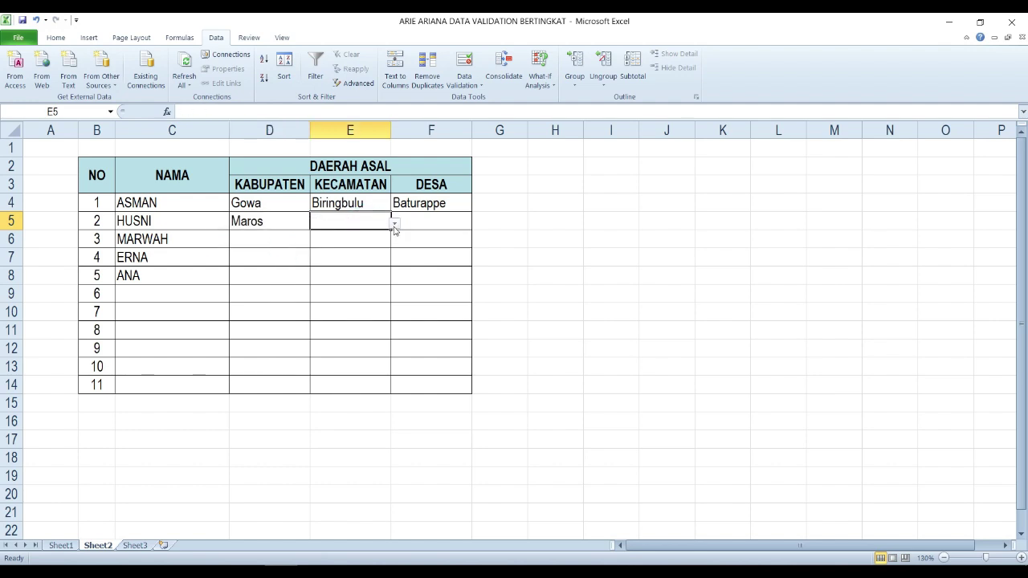
{"action": "left_click", "coordinate": [394, 226]}
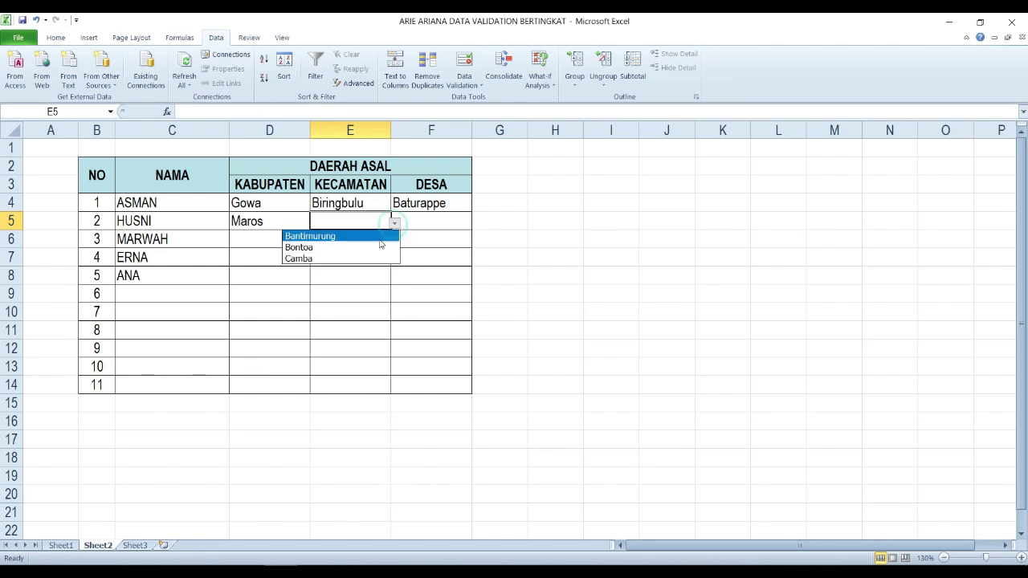
{"action": "left_click", "coordinate": [367, 233]}
{"action": "left_click", "coordinate": [442, 222]}
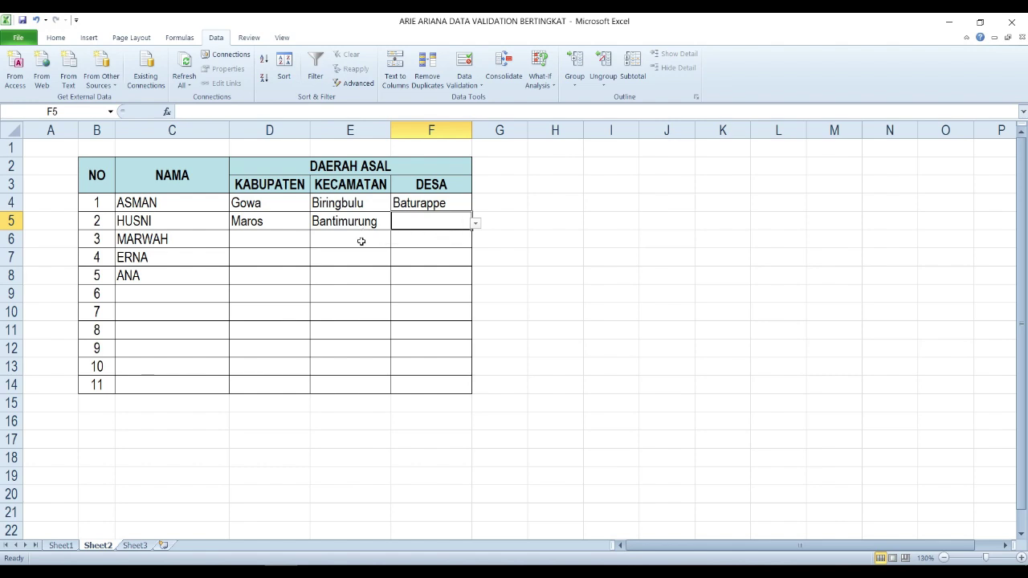
{"action": "left_click", "coordinate": [475, 224]}
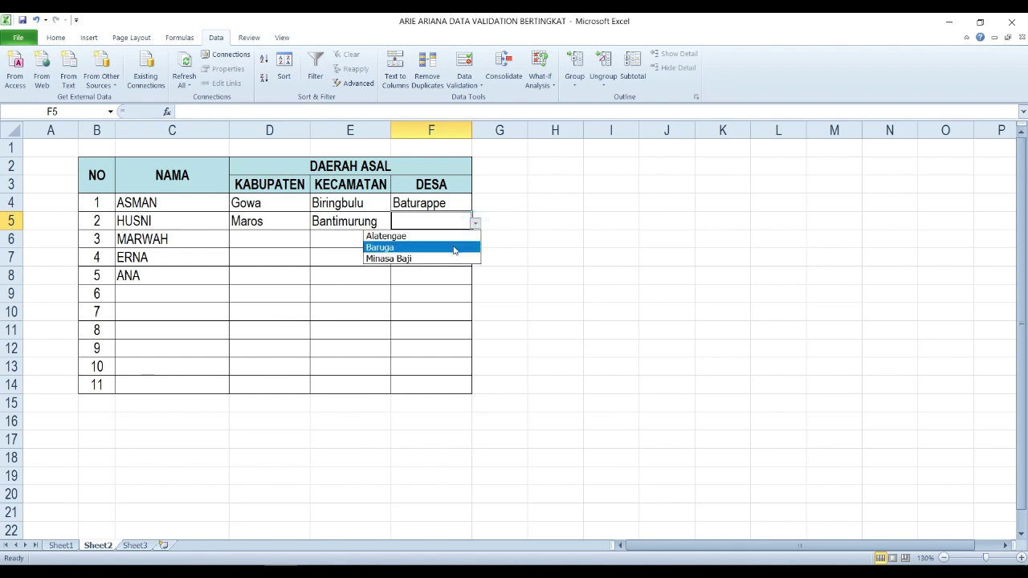
{"action": "left_click", "coordinate": [450, 246]}
Step: Fill row 6 from the dropdowns with KABUPATEN Gowa, KECAMATAN Biringbulu and DESA Batumalonro
{"action": "left_click", "coordinate": [266, 243]}
{"action": "left_click", "coordinate": [314, 241]}
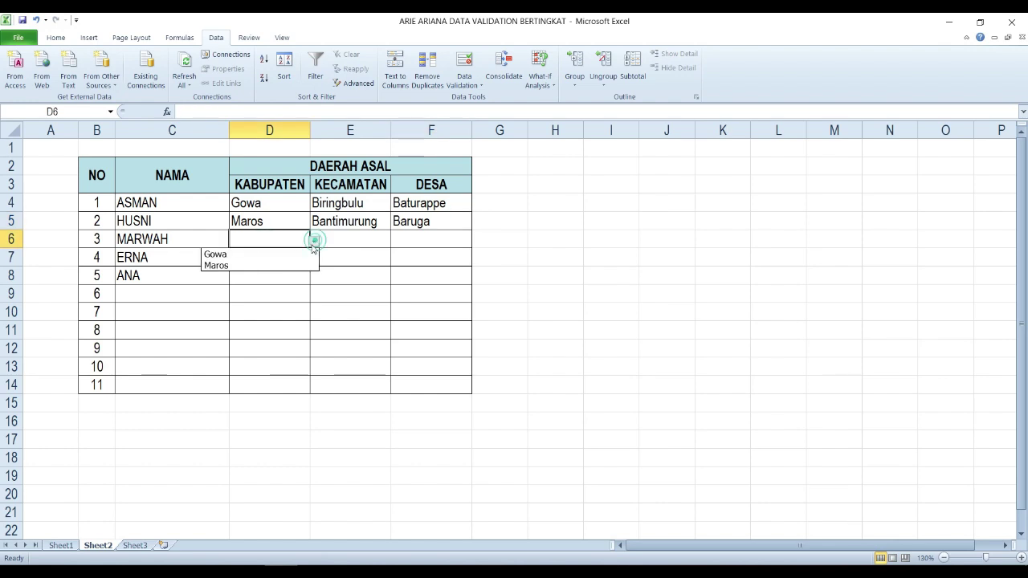
{"action": "left_click", "coordinate": [289, 257]}
{"action": "left_click", "coordinate": [357, 241]}
{"action": "left_click", "coordinate": [394, 241]}
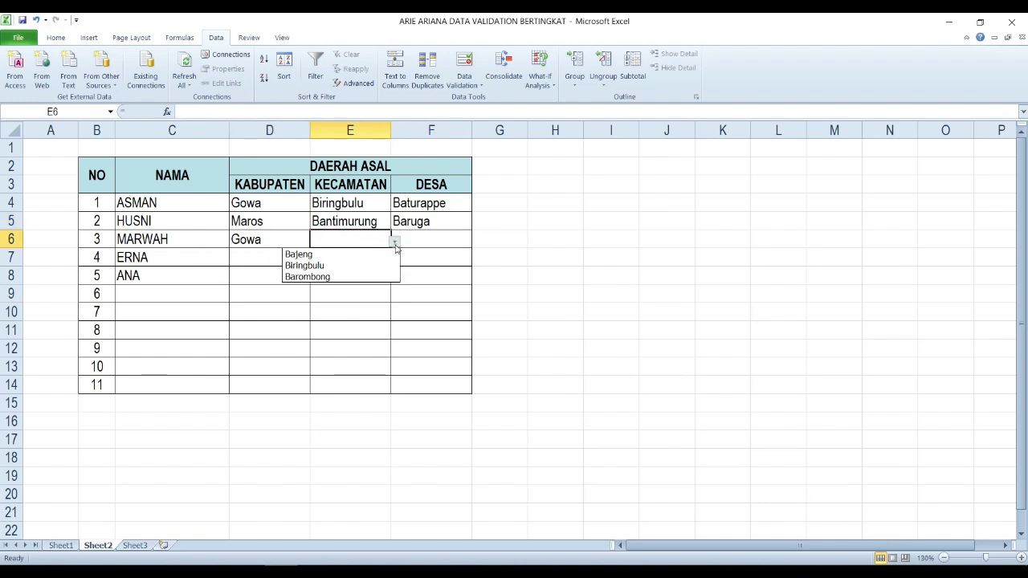
{"action": "left_click", "coordinate": [369, 266]}
{"action": "left_click", "coordinate": [443, 241]}
{"action": "left_click", "coordinate": [475, 241]}
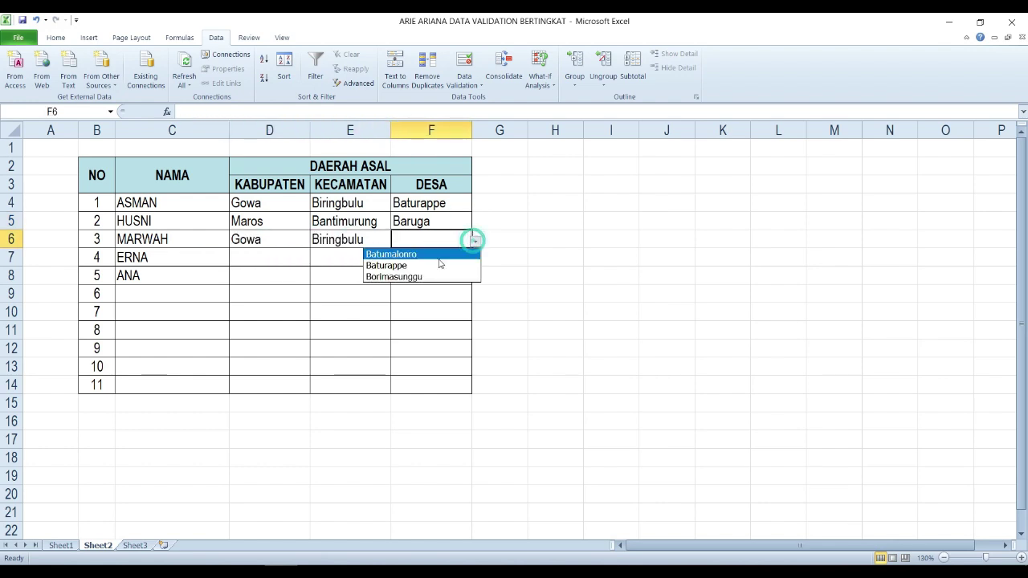
{"action": "left_click", "coordinate": [426, 254]}
Step: Fill row 7 from the dropdowns with KABUPATEN Maros, KECAMATAN Camba and DESA Cenrana
{"action": "left_click", "coordinate": [267, 257]}
{"action": "left_click", "coordinate": [315, 258]}
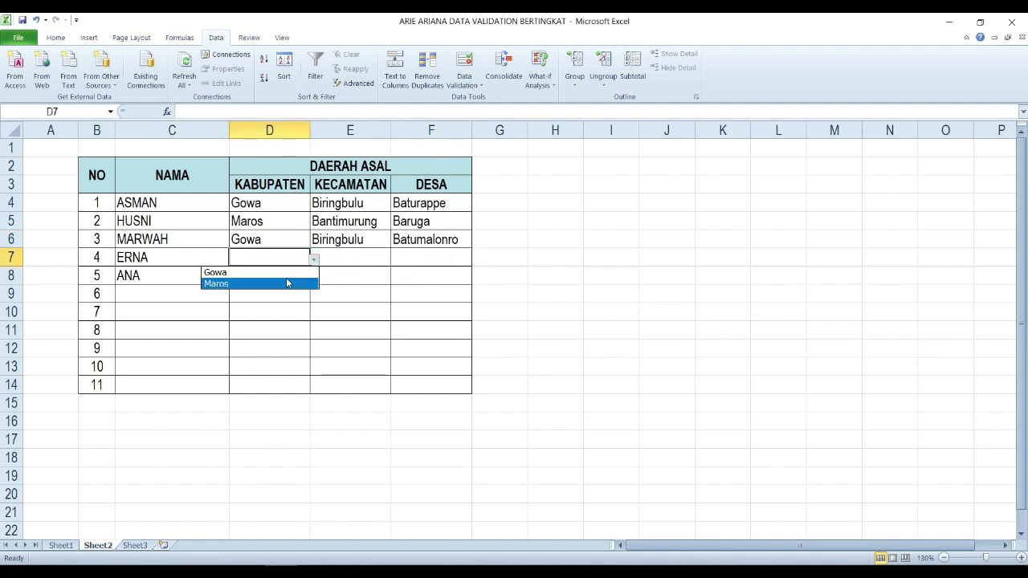
{"action": "left_click", "coordinate": [287, 284]}
{"action": "left_click", "coordinate": [353, 258]}
{"action": "left_click", "coordinate": [394, 259]}
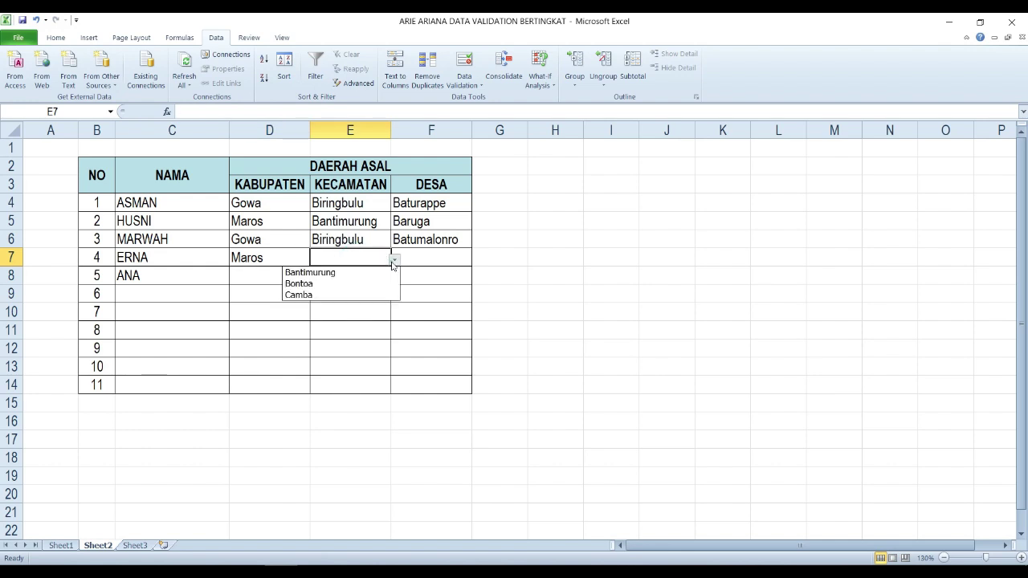
{"action": "left_click", "coordinate": [340, 294]}
{"action": "left_click", "coordinate": [430, 259]}
{"action": "left_click", "coordinate": [475, 259]}
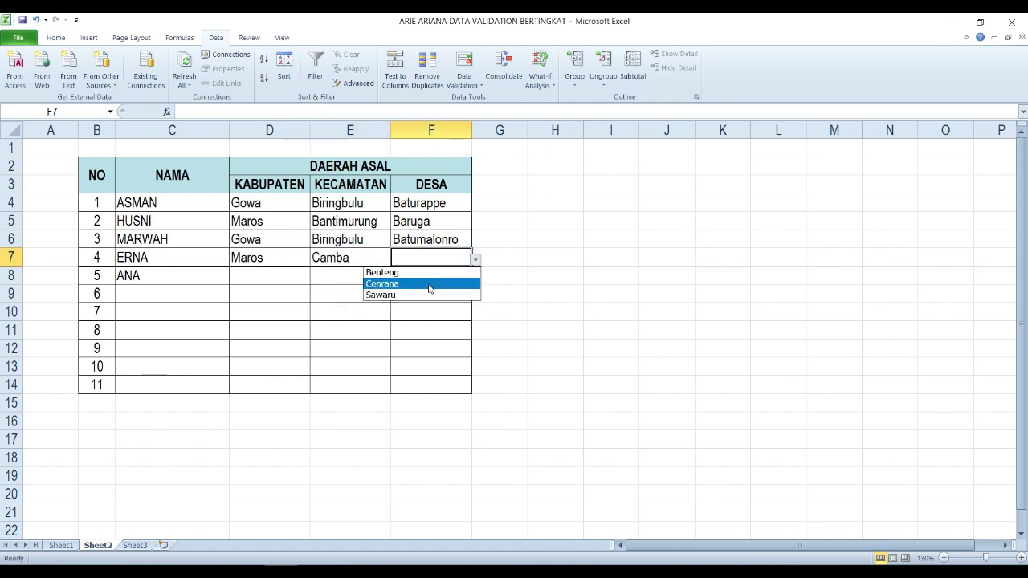
{"action": "left_click", "coordinate": [430, 285]}
Step: Fill row 8 from the dropdowns with KABUPATEN Maros, KECAMATAN Bontoa and DESA Minasa Upa
{"action": "left_click", "coordinate": [314, 277]}
{"action": "left_click", "coordinate": [279, 302]}
{"action": "left_click", "coordinate": [351, 280]}
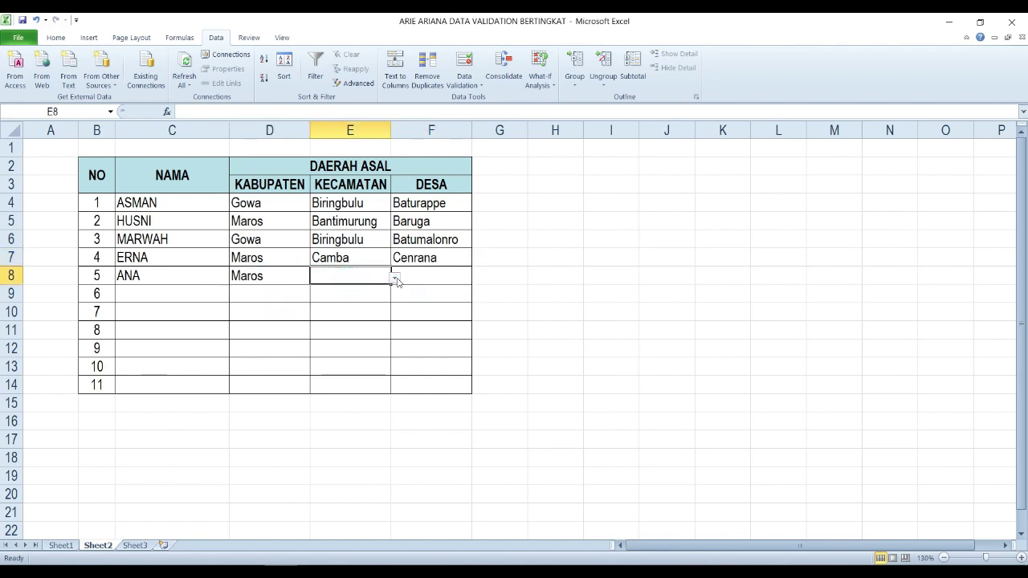
{"action": "left_click", "coordinate": [395, 278]}
{"action": "left_click", "coordinate": [365, 305]}
{"action": "left_click", "coordinate": [437, 276]}
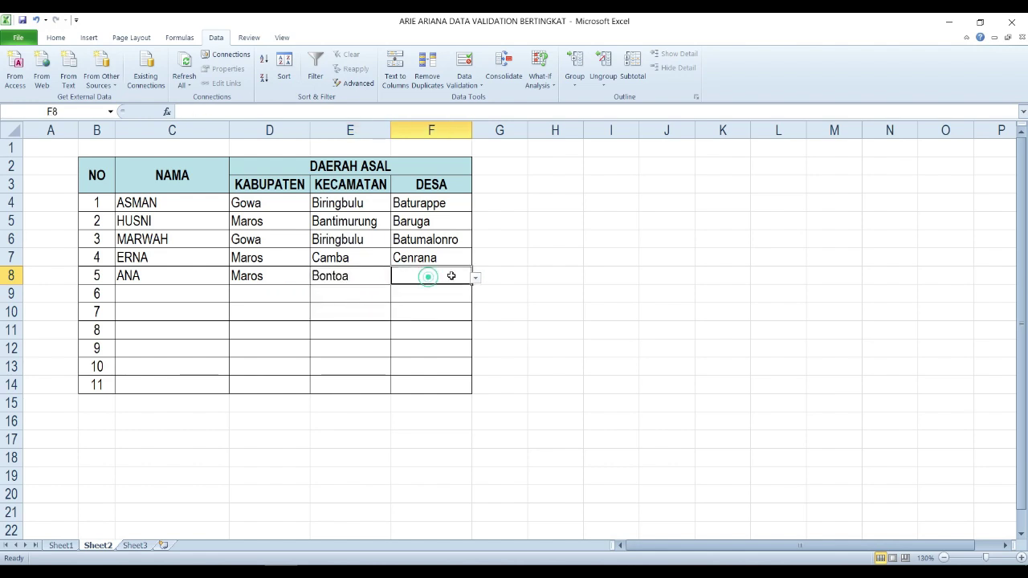
{"action": "left_click", "coordinate": [476, 278]}
{"action": "left_click", "coordinate": [428, 313]}
{"action": "left_click", "coordinate": [420, 299]}
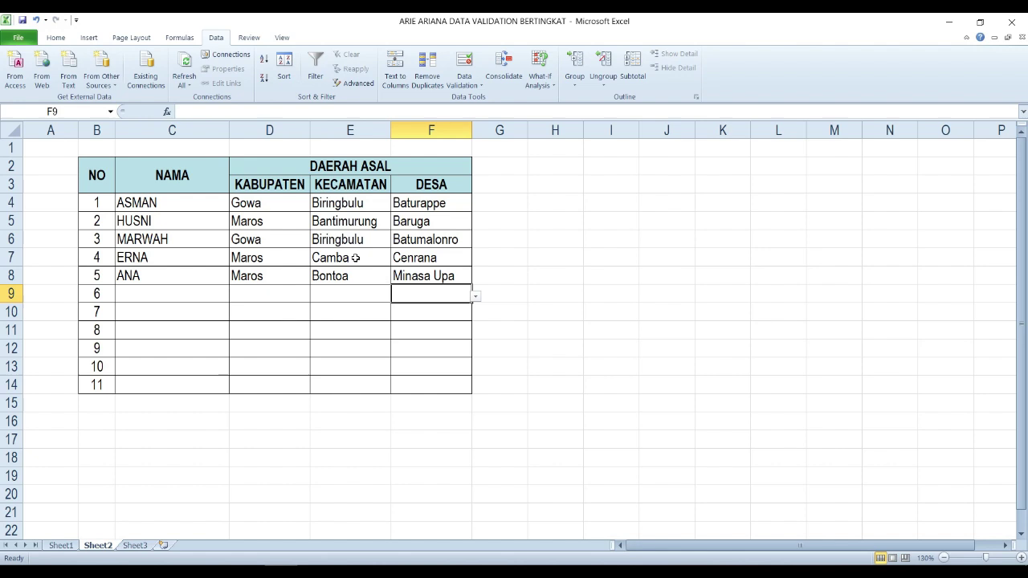
{"action": "left_click", "coordinate": [424, 275]}
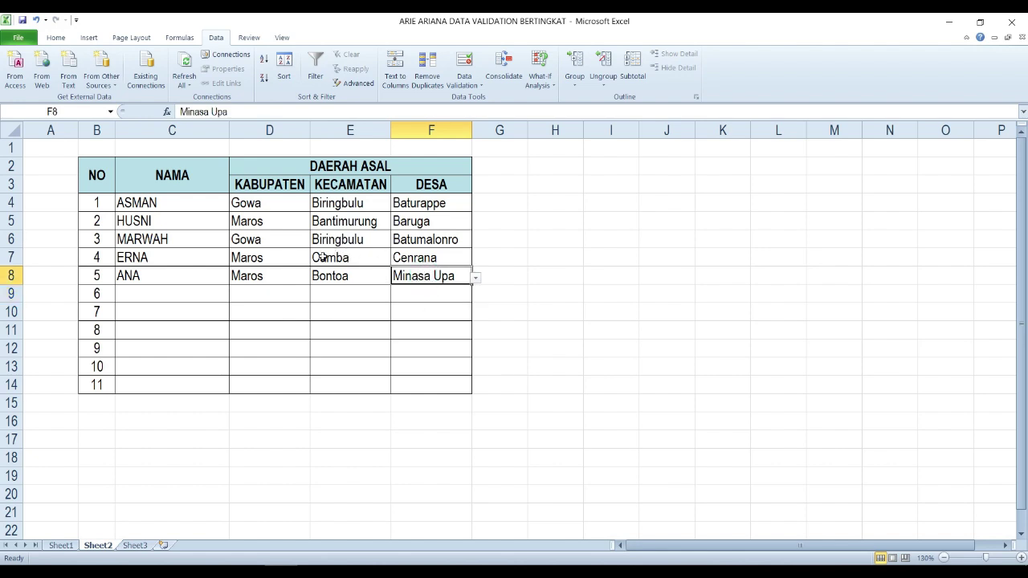